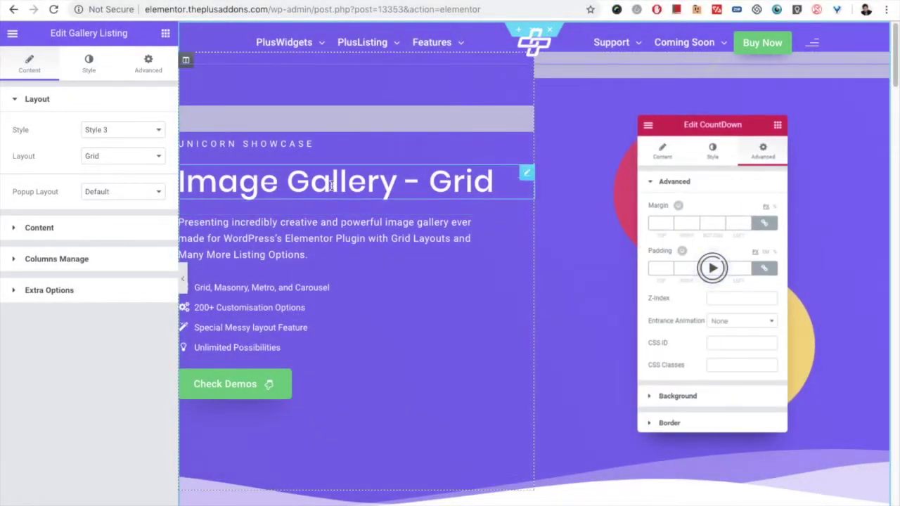
# Step: Scroll to the Grid 1 gallery listing and load it into the editing panel
pyautogui.scroll(-1, 372, 270)
pyautogui.scroll(-7, 372, 271)
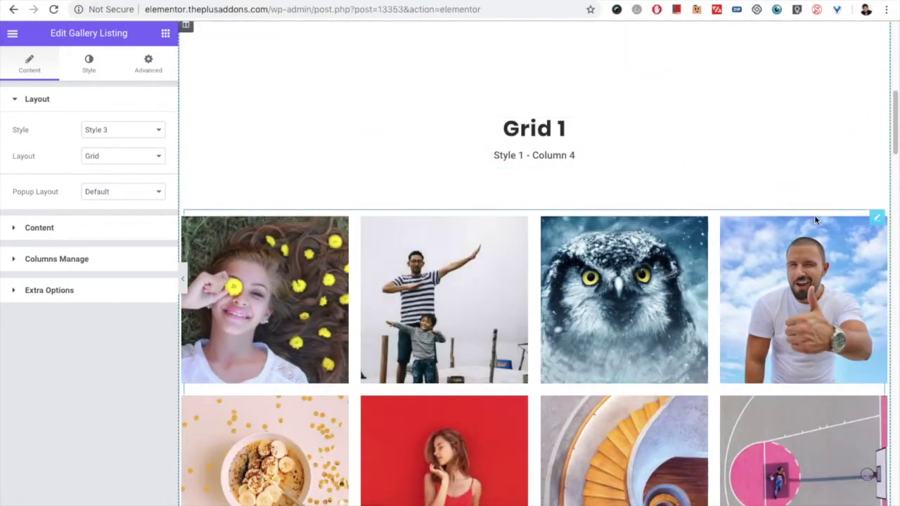
pyautogui.click(878, 217)
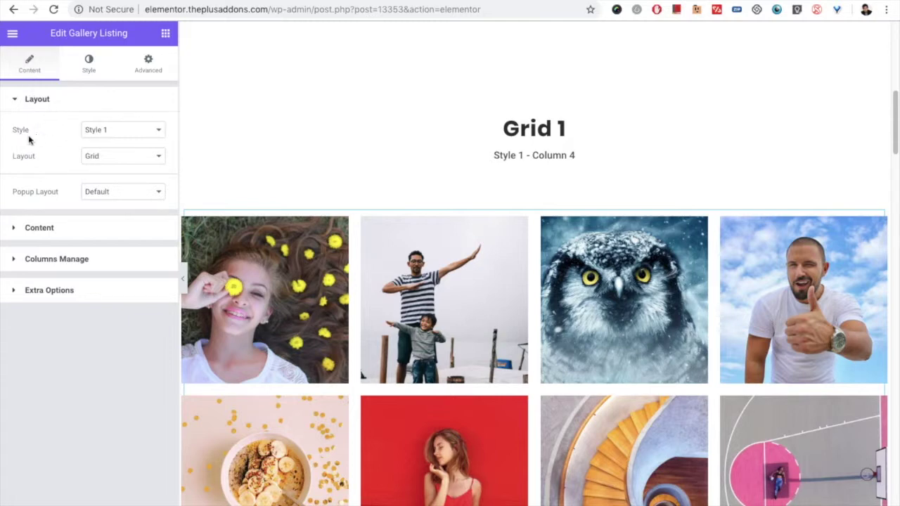
# Step: Keep Style 1, Grid layout and Default popup layout, then expand Content showing 8 images
pyautogui.click(96, 131)
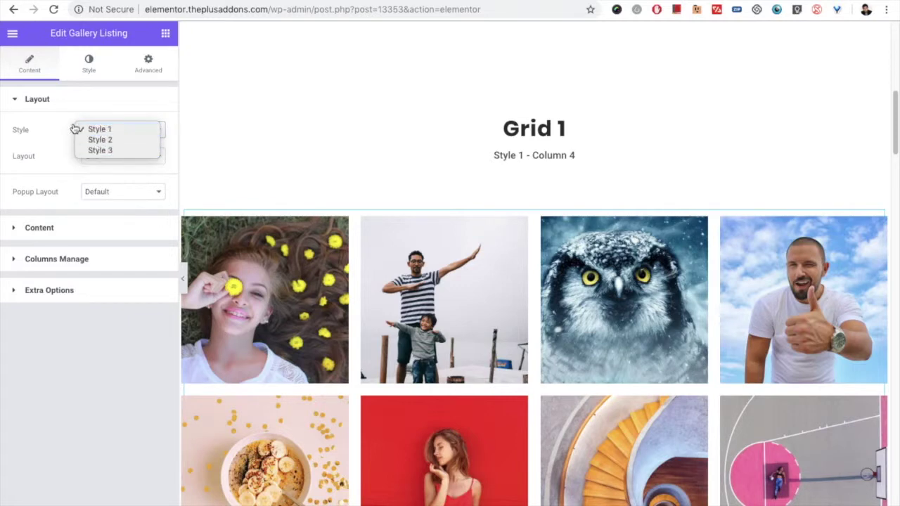
pyautogui.click(67, 134)
pyautogui.click(103, 160)
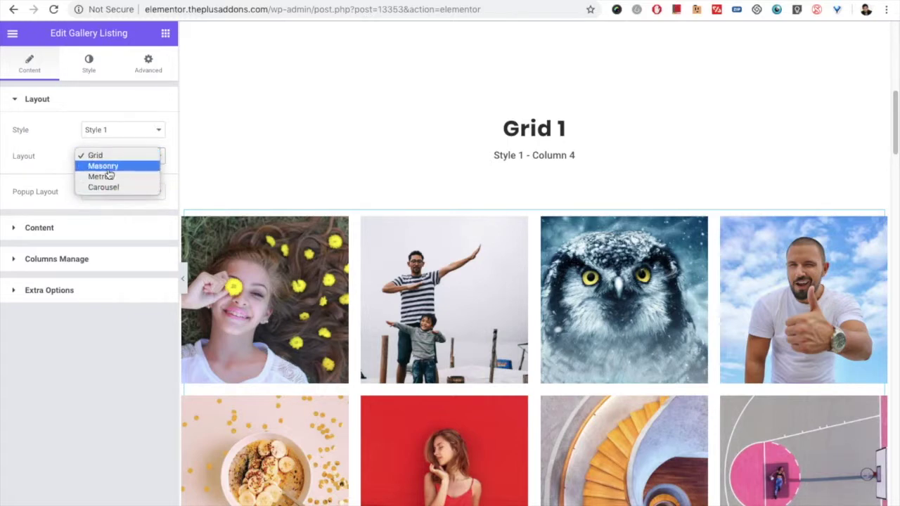
pyautogui.click(40, 161)
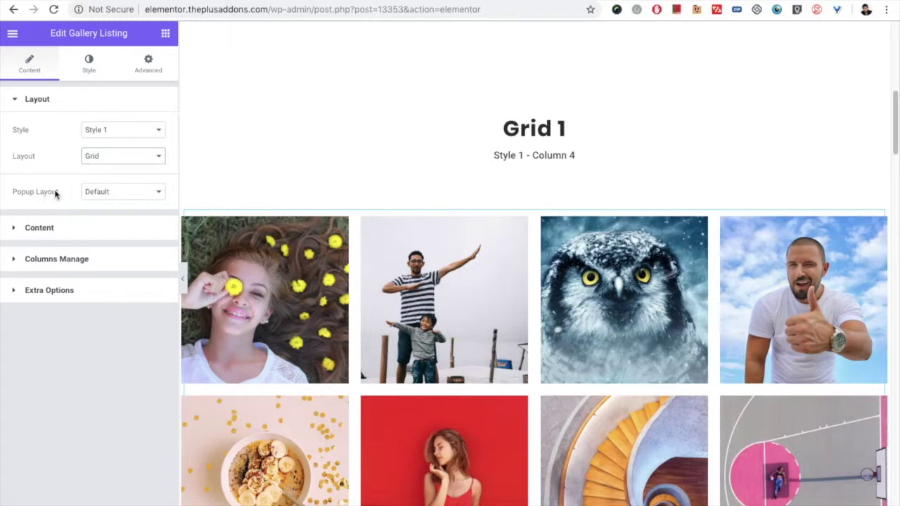
pyautogui.click(88, 196)
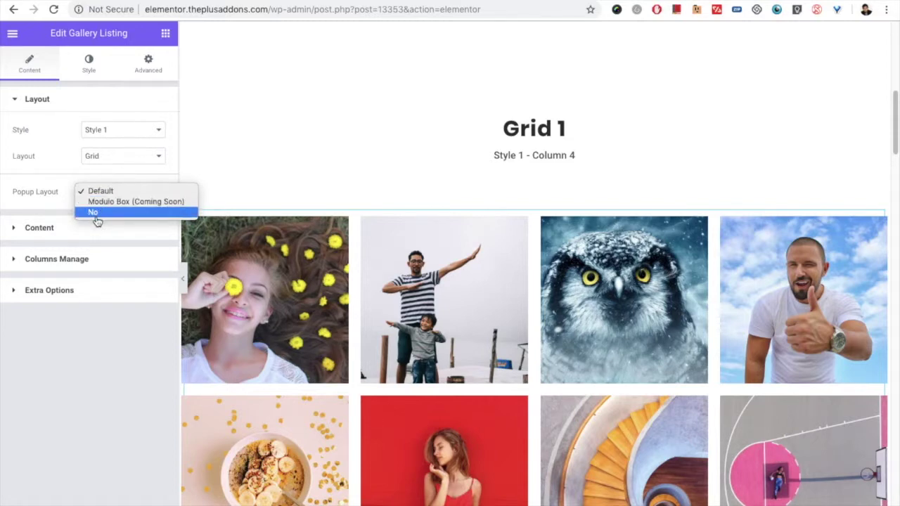
pyautogui.click(64, 211)
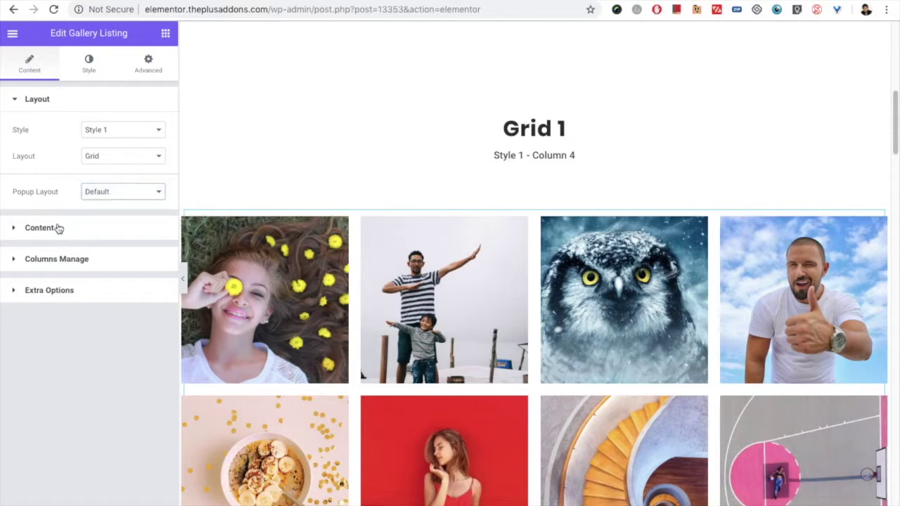
pyautogui.click(53, 226)
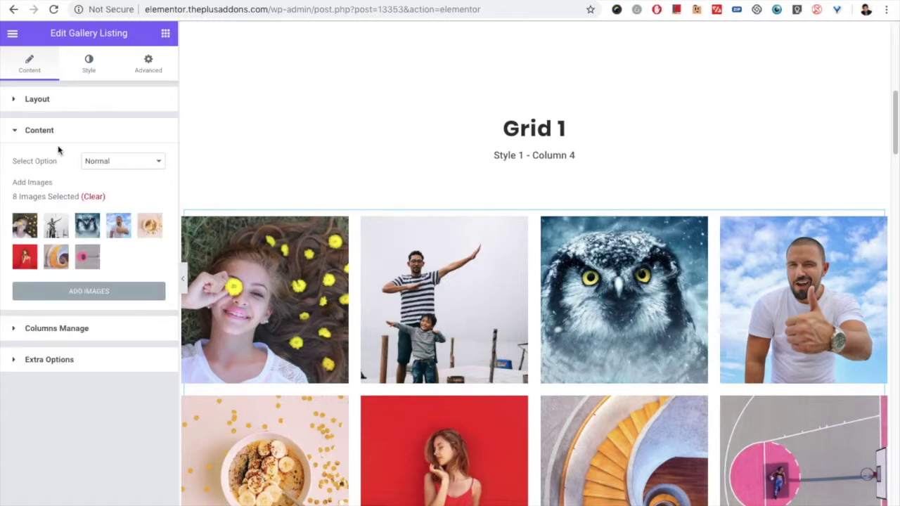
pyautogui.click(107, 162)
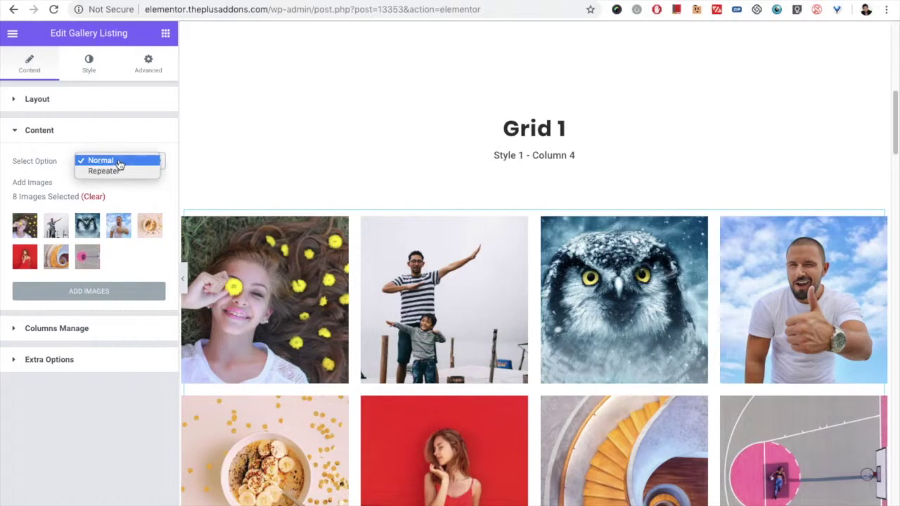
pyautogui.click(120, 162)
pyautogui.click(72, 292)
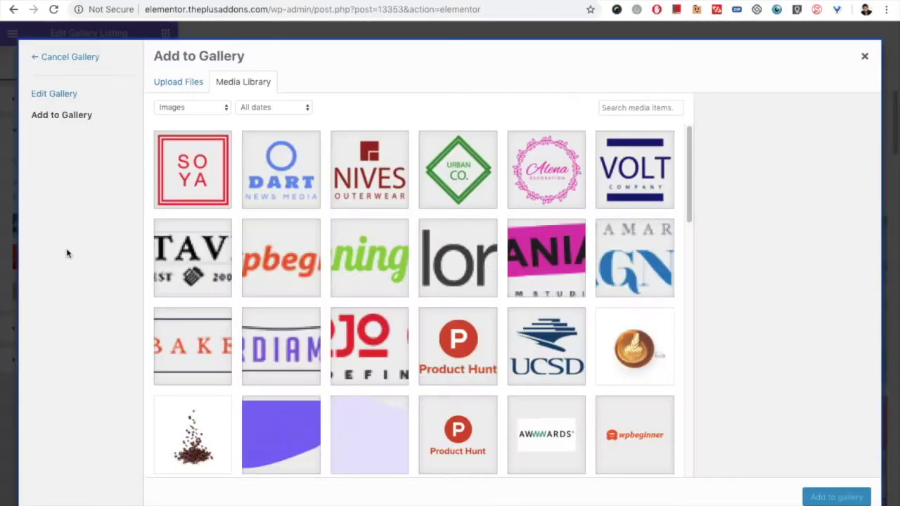
pyautogui.click(866, 56)
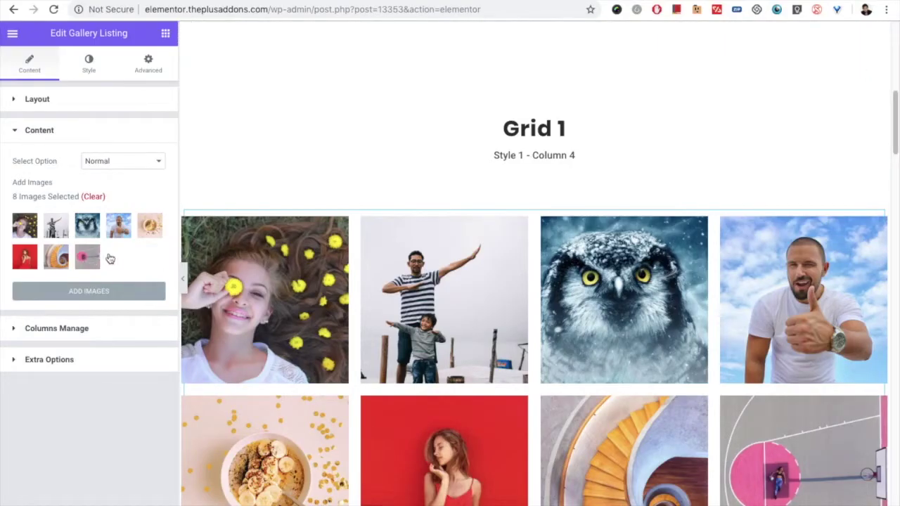
pyautogui.click(110, 168)
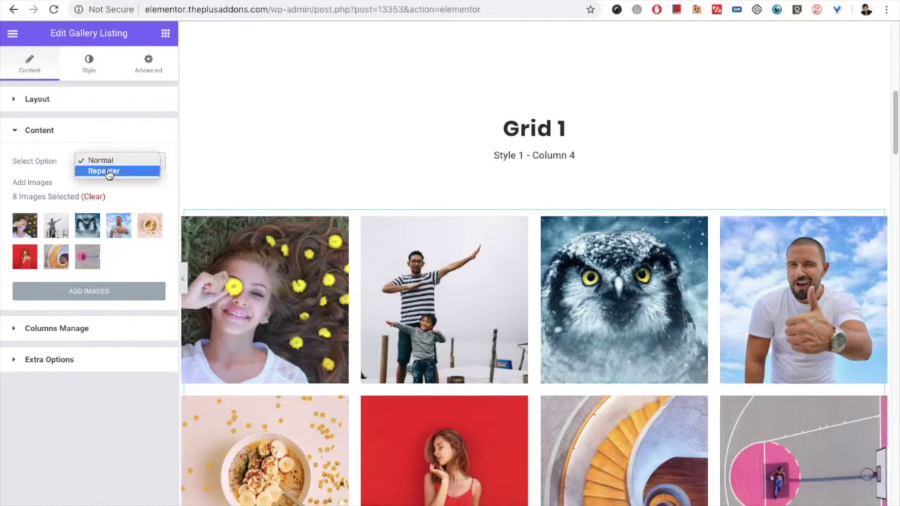
pyautogui.click(109, 172)
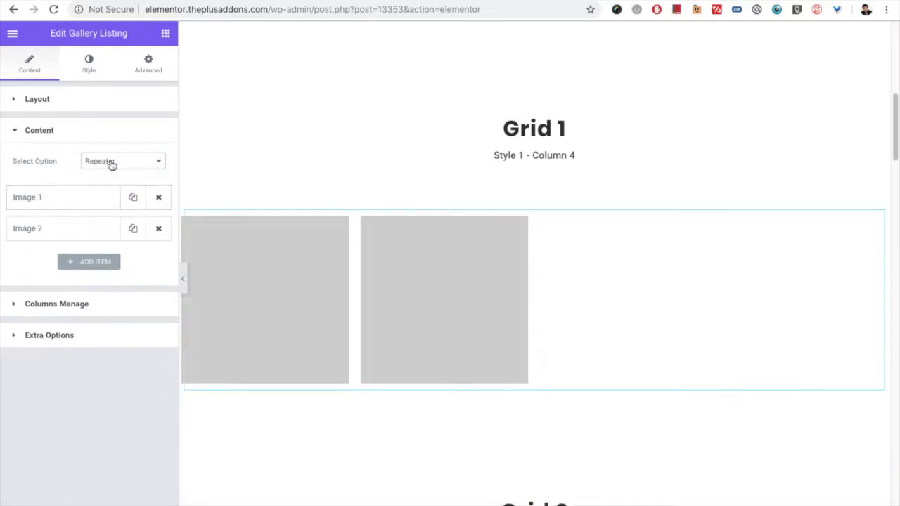
pyautogui.click(110, 166)
pyautogui.press('Return')
pyautogui.scroll(-6, 370, 291)
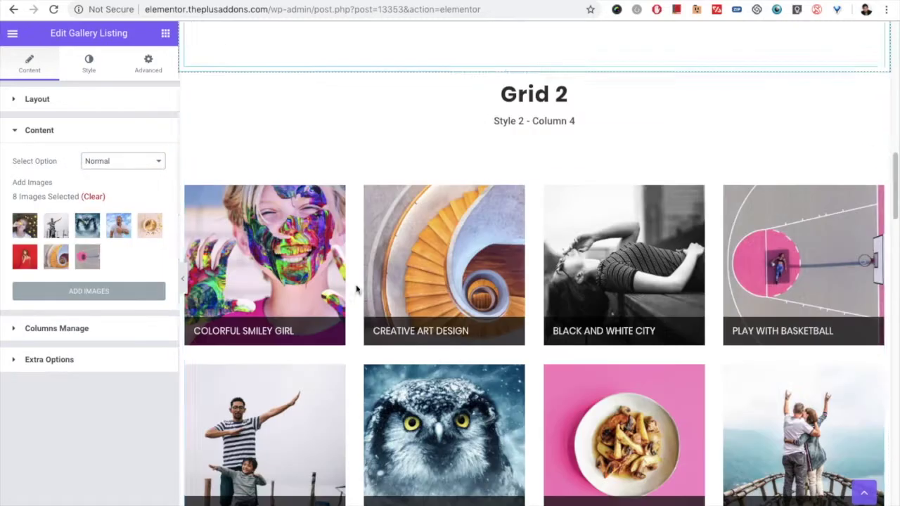
pyautogui.scroll(-3, 737, 268)
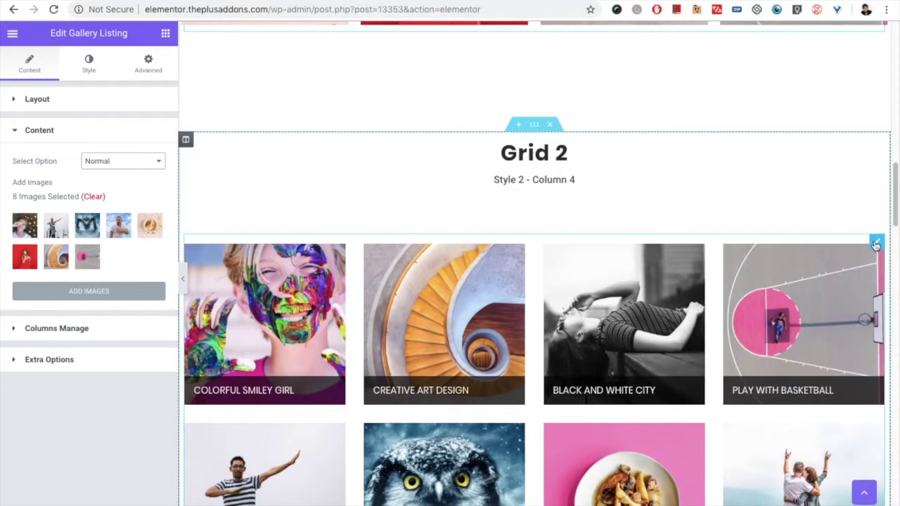
# Step: Edit Grid 2, keep the Repeater image source and expand the Colorful Smiley girl item
pyautogui.click(876, 243)
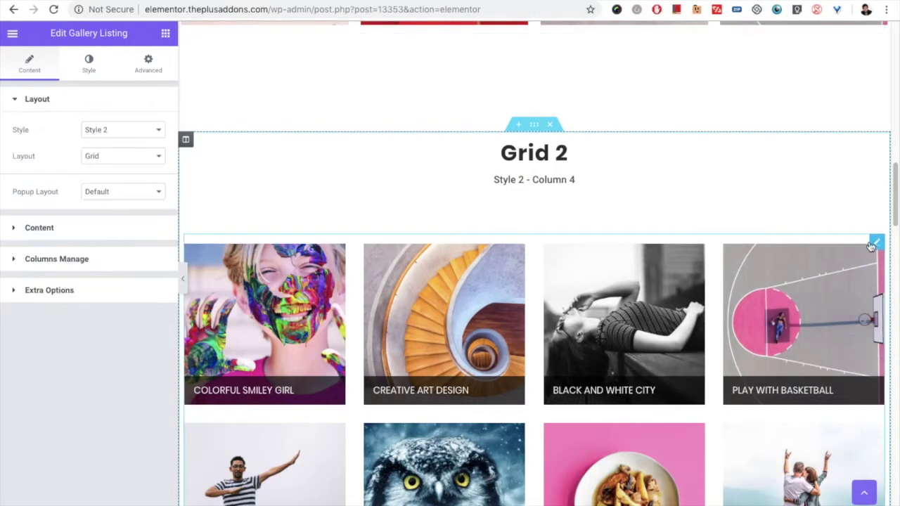
pyautogui.click(40, 227)
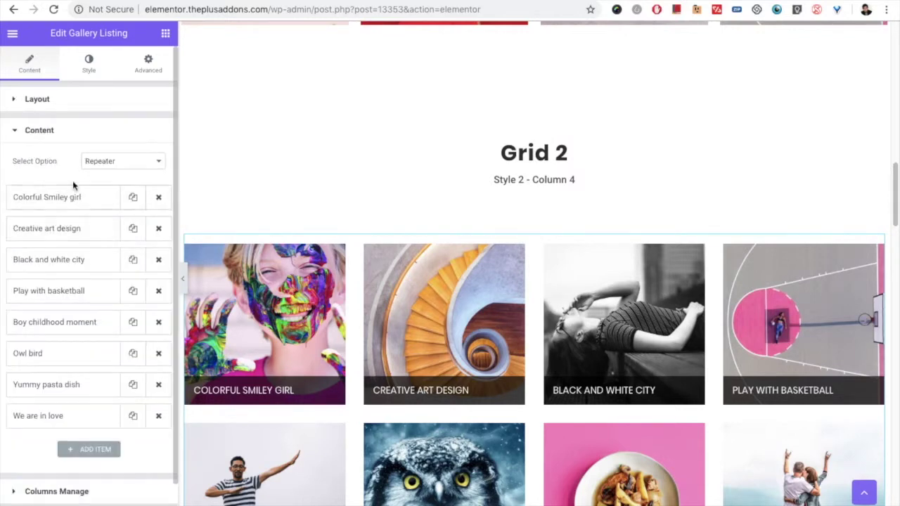
pyautogui.click(104, 161)
pyautogui.click(104, 161)
pyautogui.click(42, 199)
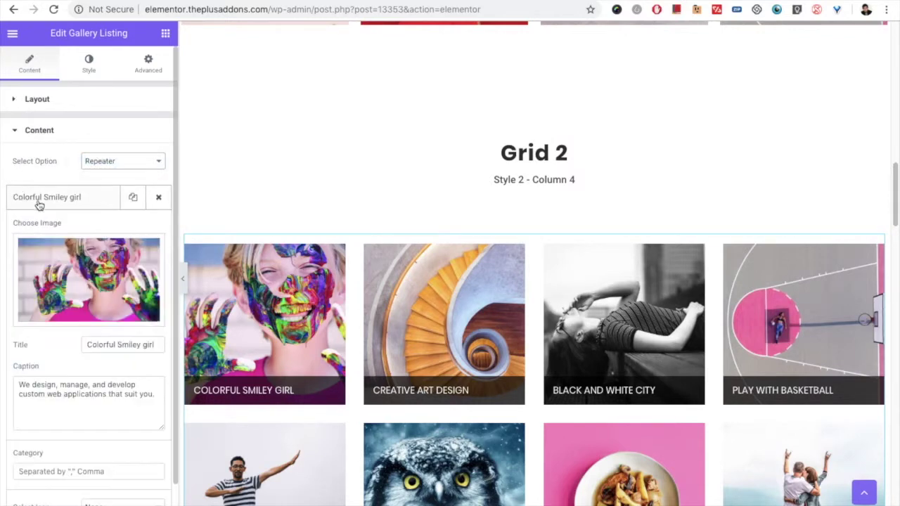
# Step: Enter the categories 'color,fat,new' in the Colorful Smiley girl item's Category field
pyautogui.scroll(-1, 14, 285)
pyautogui.moveTo(38, 237)
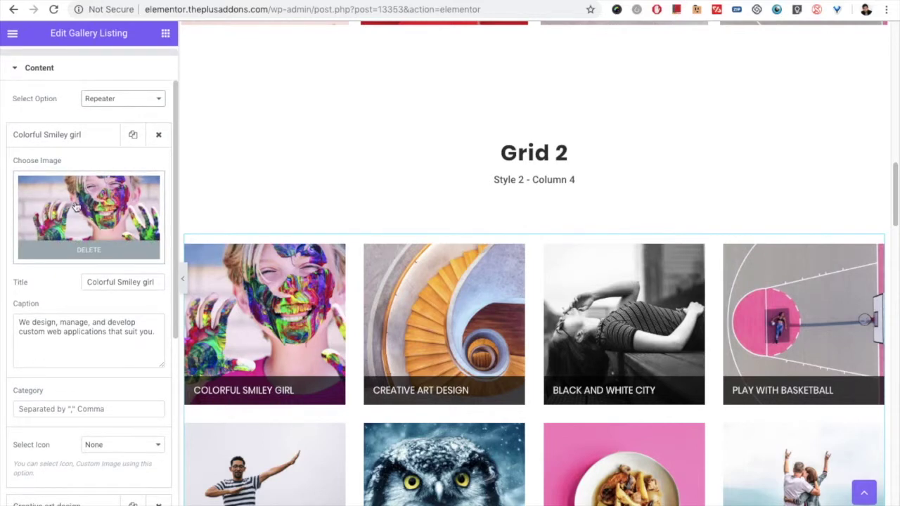
pyautogui.scroll(-1, 73, 225)
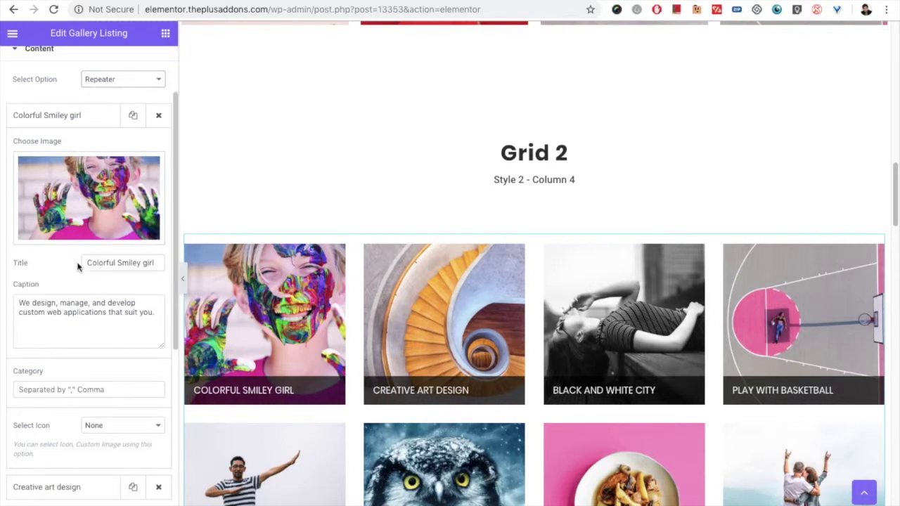
pyautogui.scroll(-1, 71, 303)
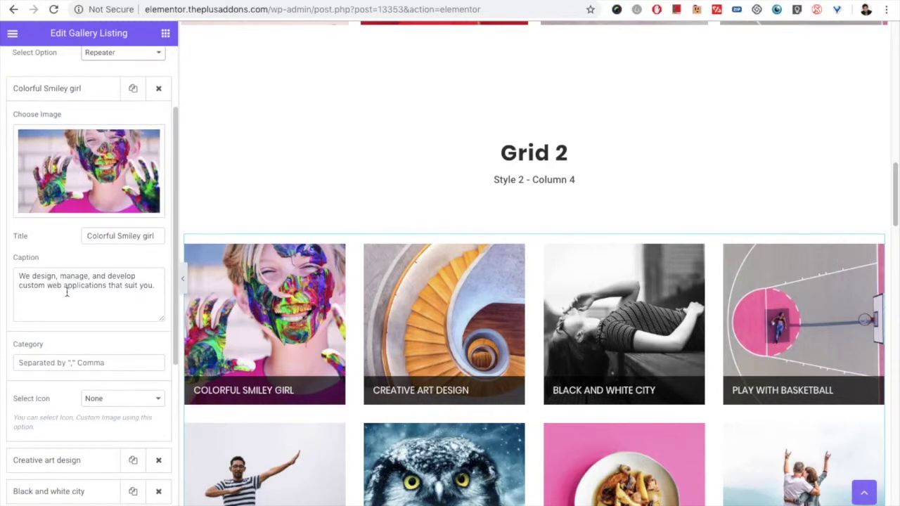
pyautogui.scroll(-1, 69, 309)
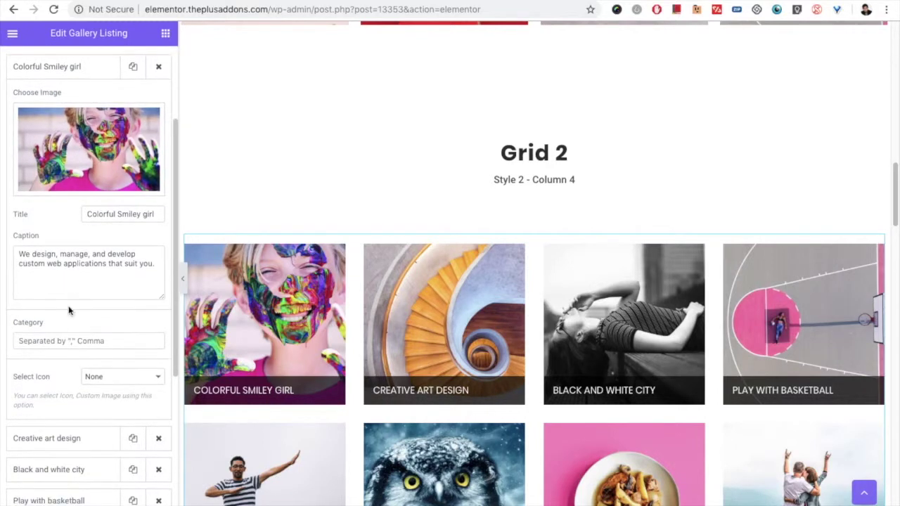
pyautogui.click(42, 341)
pyautogui.write('color,fat,new')
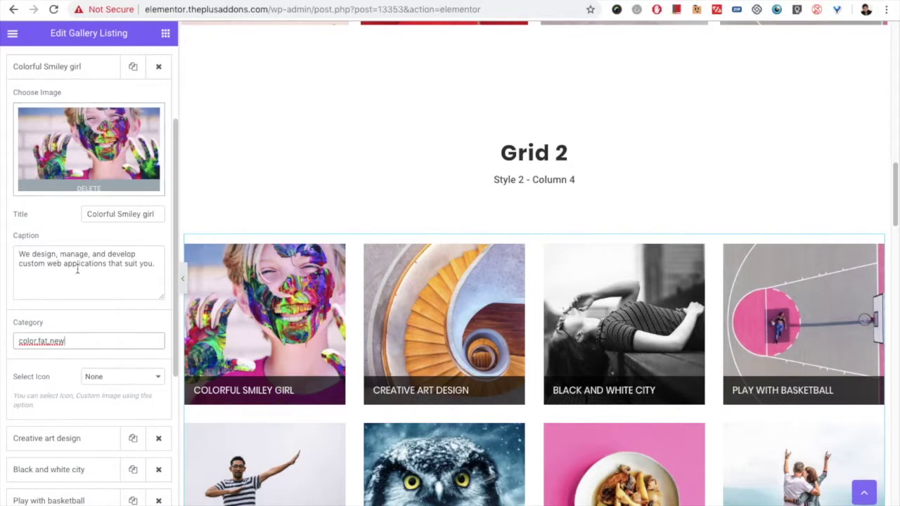
# Step: Set the item's Select Icon option to Icon
pyautogui.scroll(-1, 87, 375)
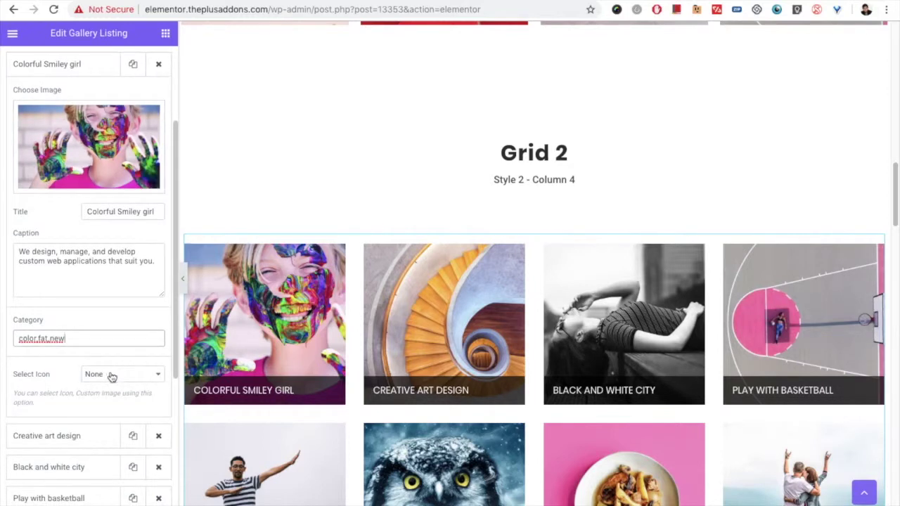
pyautogui.click(110, 374)
pyautogui.click(102, 385)
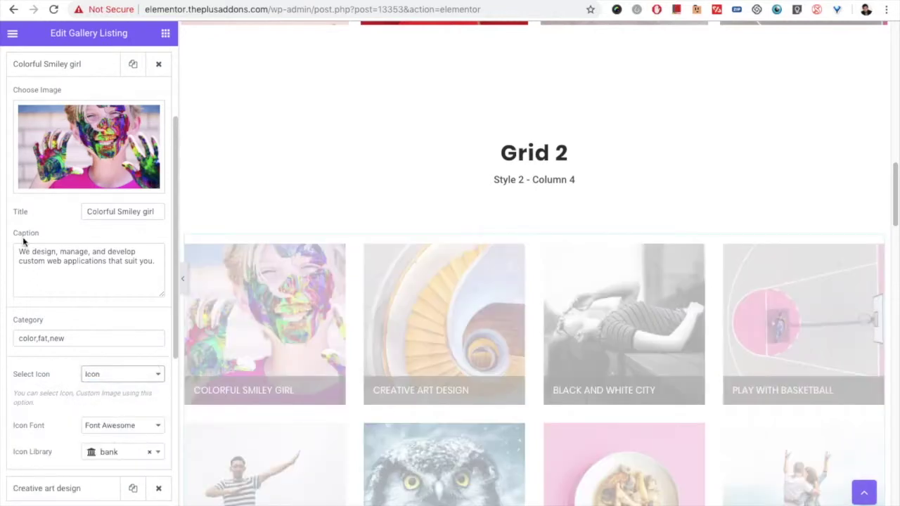
pyautogui.scroll(2, 21, 239)
pyautogui.click(60, 101)
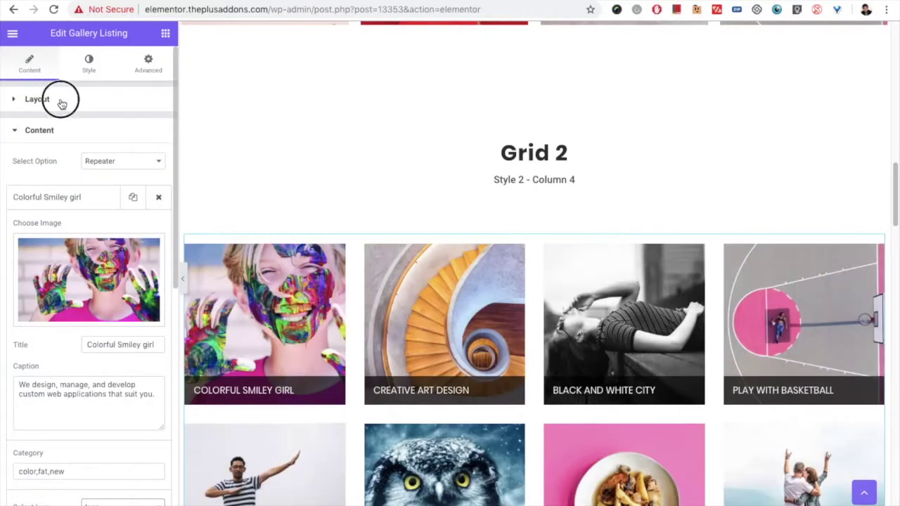
# Step: Keep Grid 2 on Style 2 and reopen the Colorful Smiley girl repeater item
pyautogui.click(92, 131)
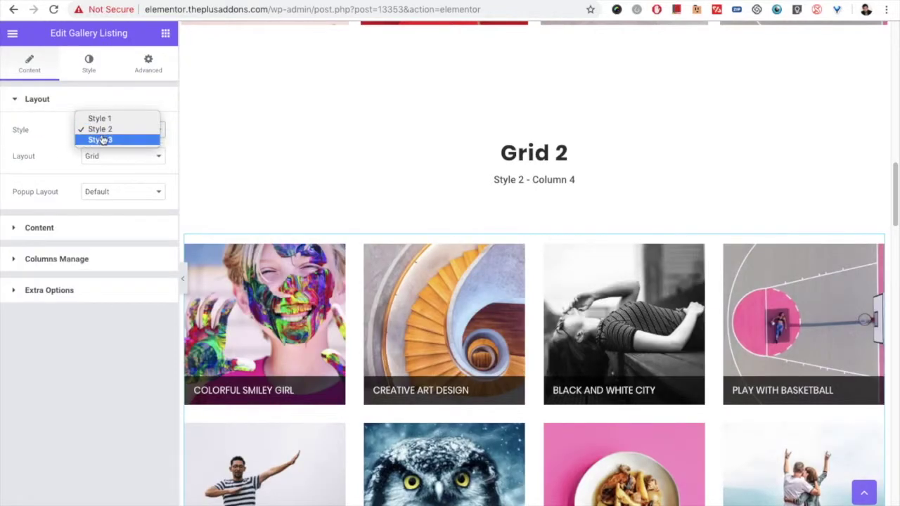
pyautogui.click(100, 130)
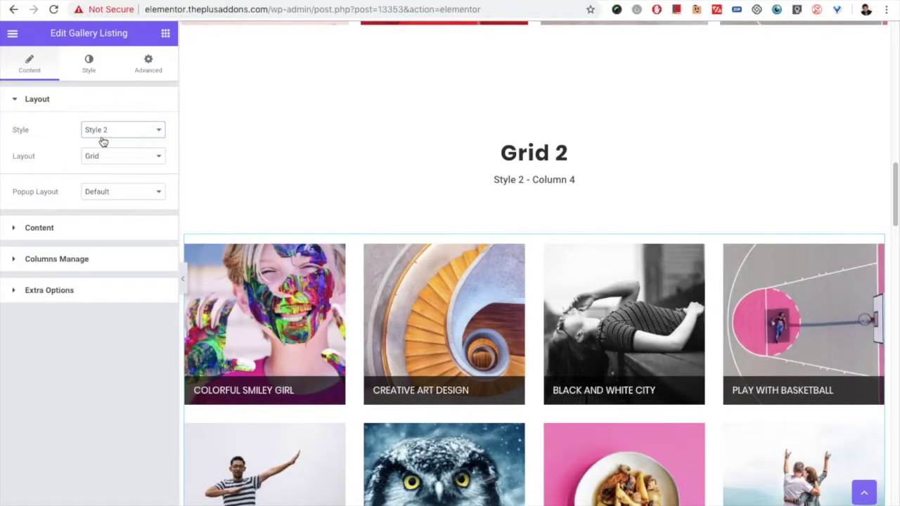
pyautogui.click(62, 231)
pyautogui.click(71, 201)
# Step: Check the item's icon font choices, leaving Font Awesome selected
pyautogui.scroll(-2, 72, 344)
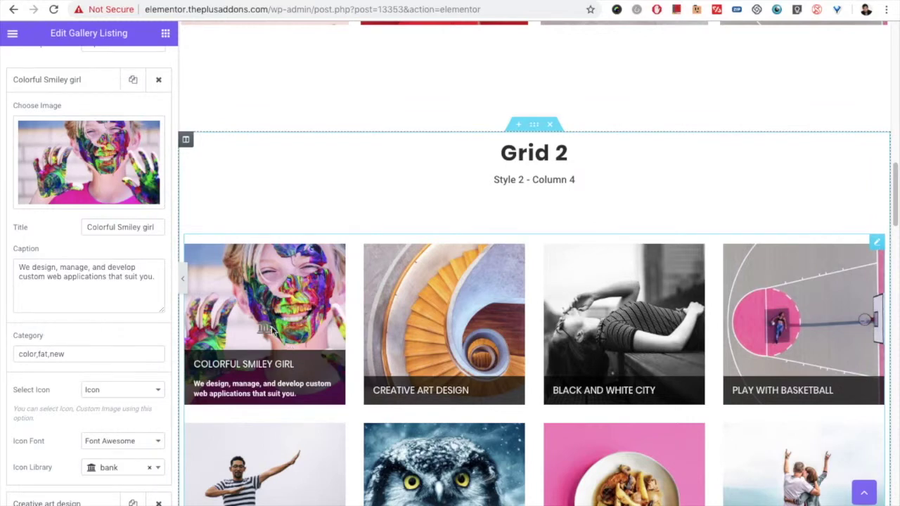
pyautogui.scroll(-1, 140, 333)
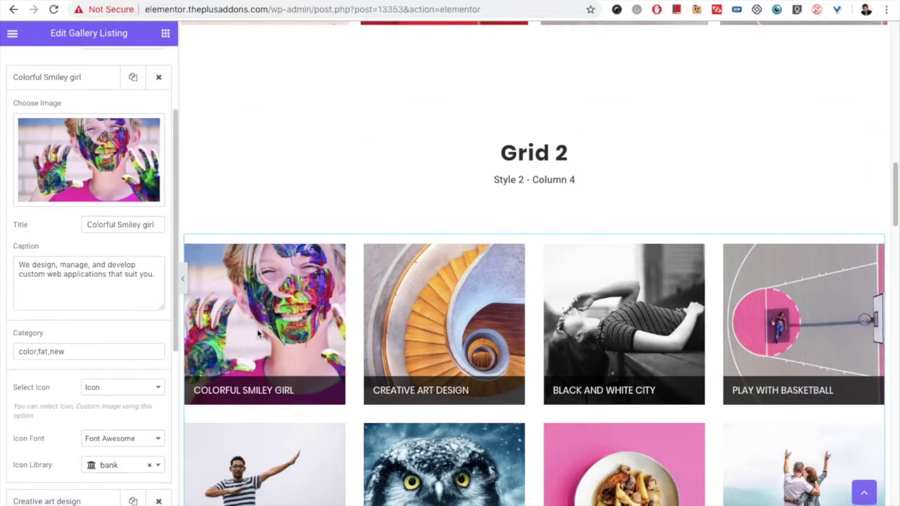
pyautogui.scroll(-3, 40, 361)
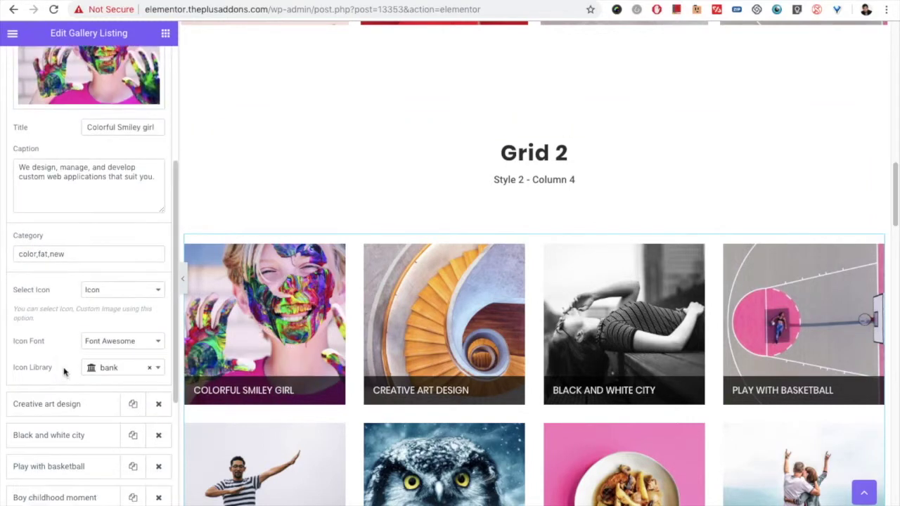
pyautogui.scroll(-2, 80, 373)
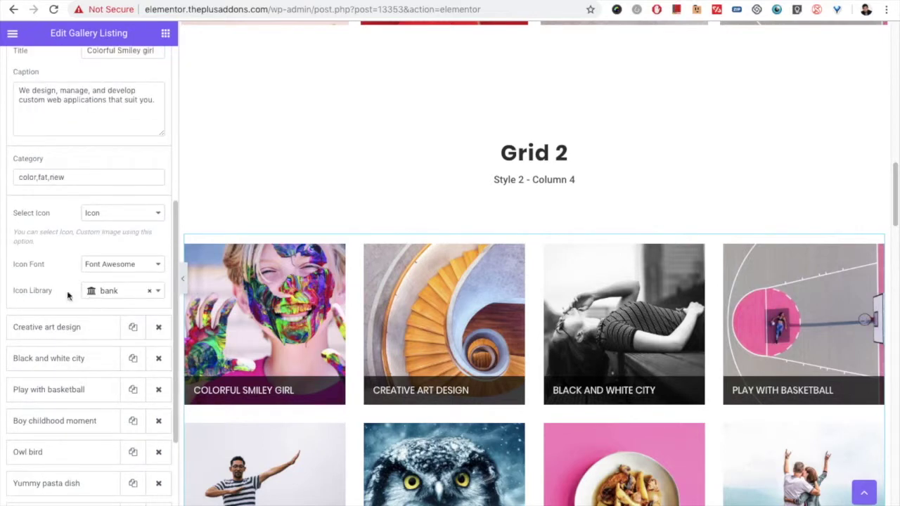
pyautogui.scroll(6, 54, 294)
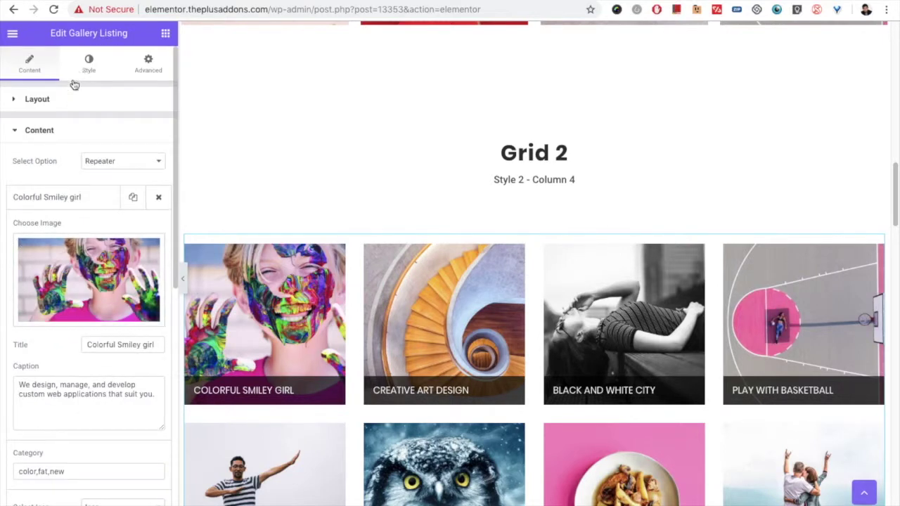
pyautogui.scroll(-3, 20, 403)
pyautogui.scroll(-3, 21, 403)
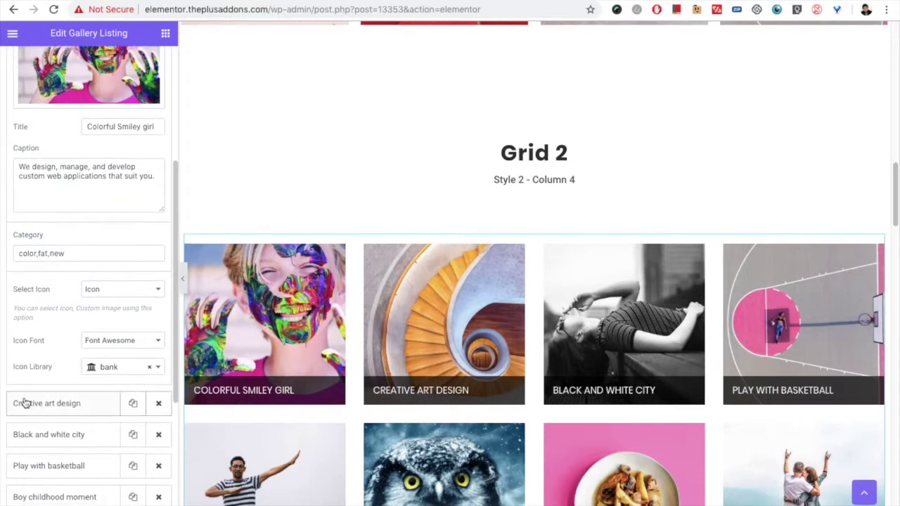
pyautogui.click(109, 341)
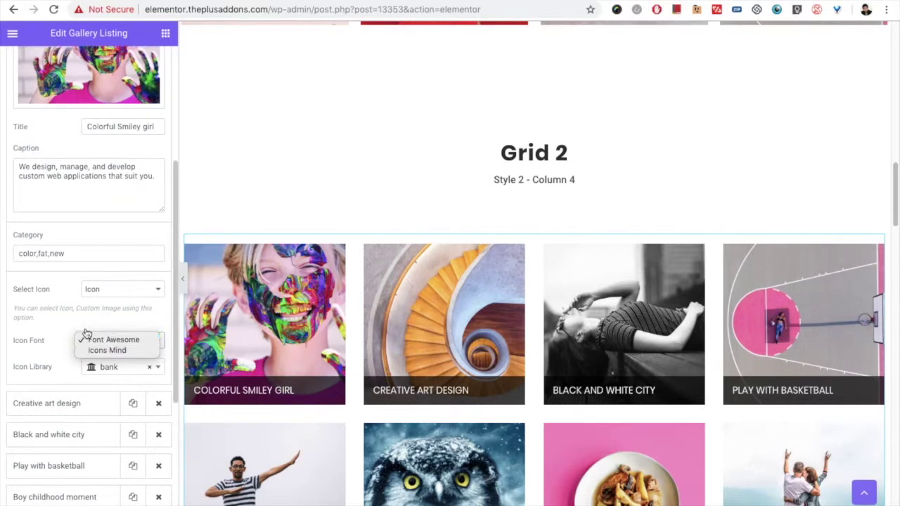
pyautogui.click(90, 337)
# Step: Set the item's Select Icon to None and collapse the item
pyautogui.click(107, 296)
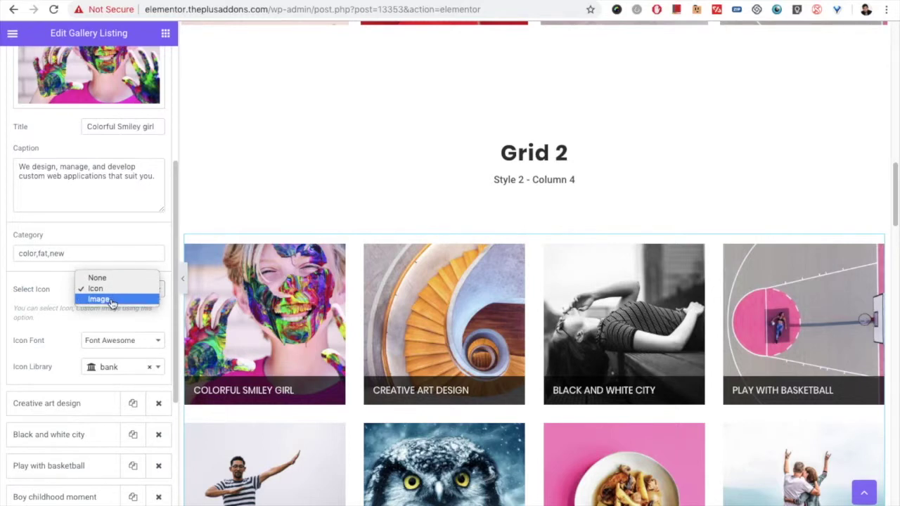
pyautogui.click(117, 279)
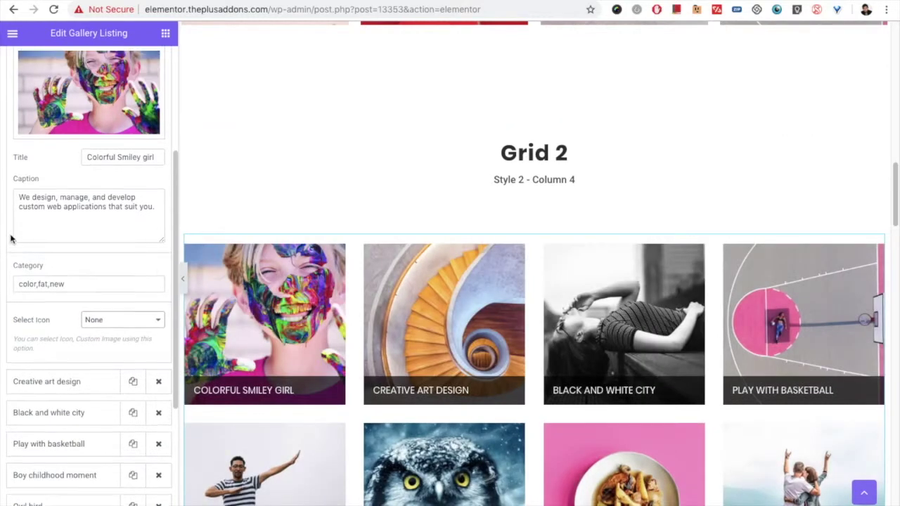
pyautogui.scroll(3, 10, 239)
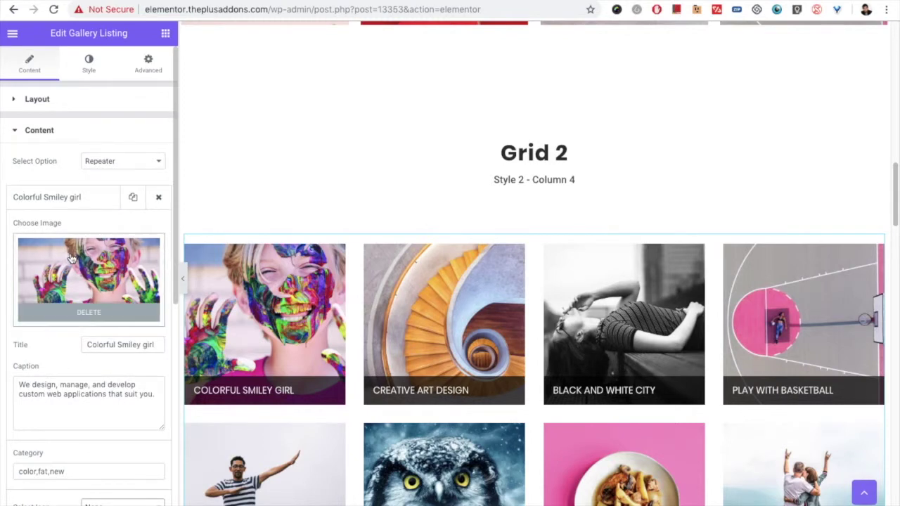
pyautogui.click(63, 200)
pyautogui.click(104, 161)
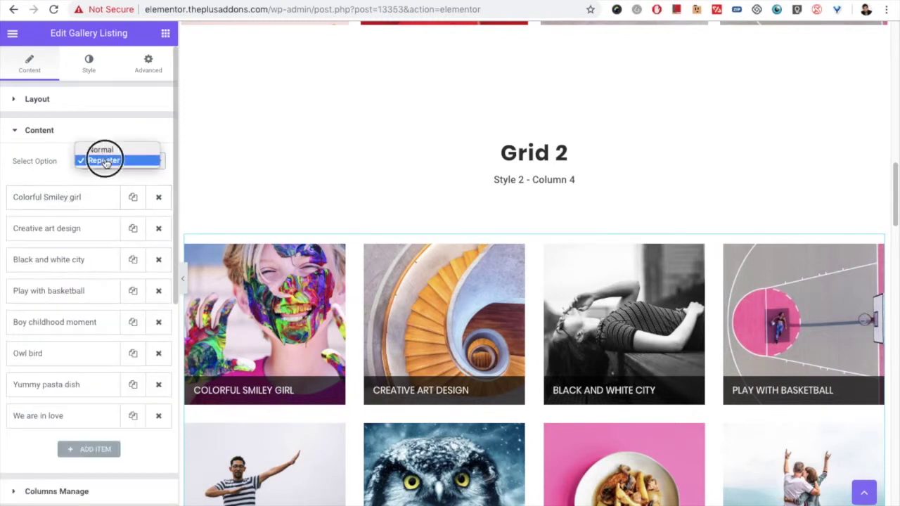
pyautogui.click(101, 150)
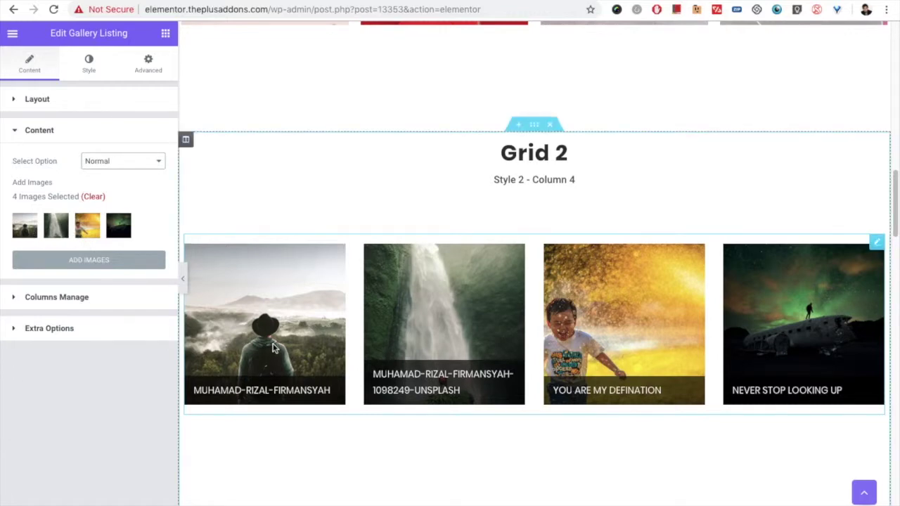
pyautogui.click(68, 298)
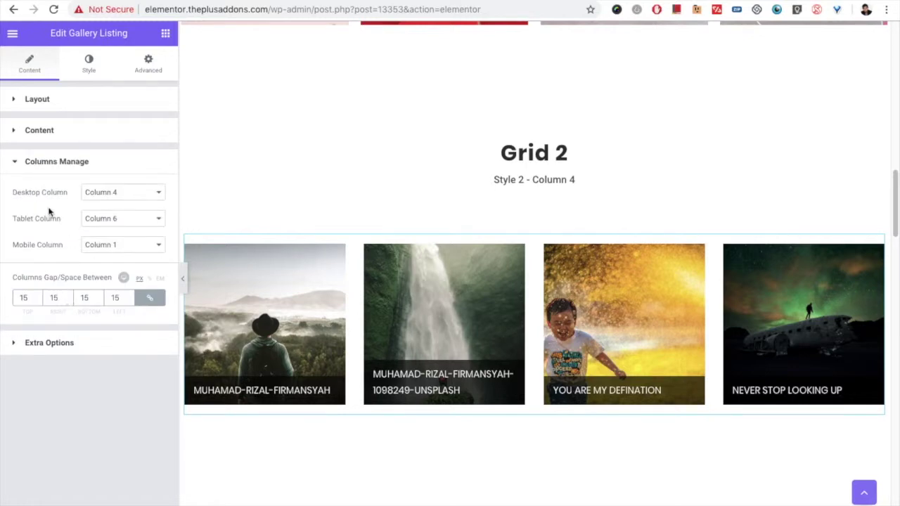
pyautogui.click(60, 99)
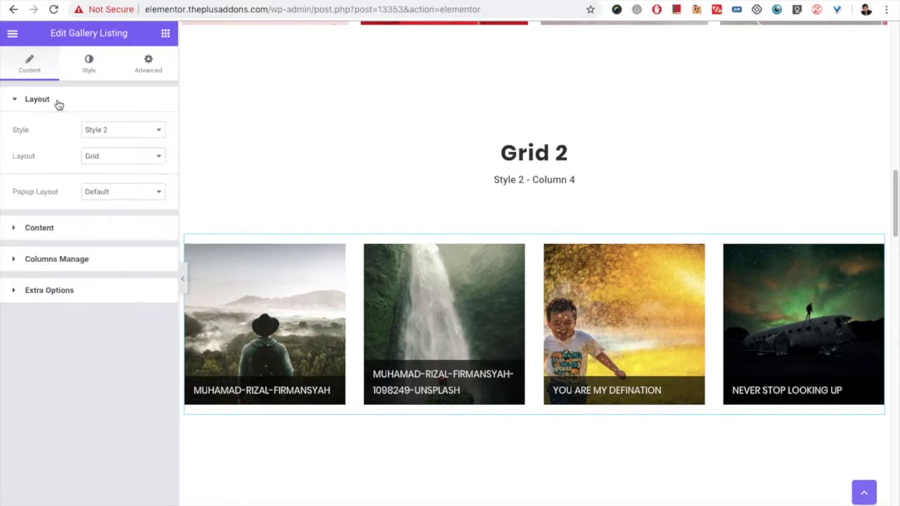
pyautogui.click(97, 167)
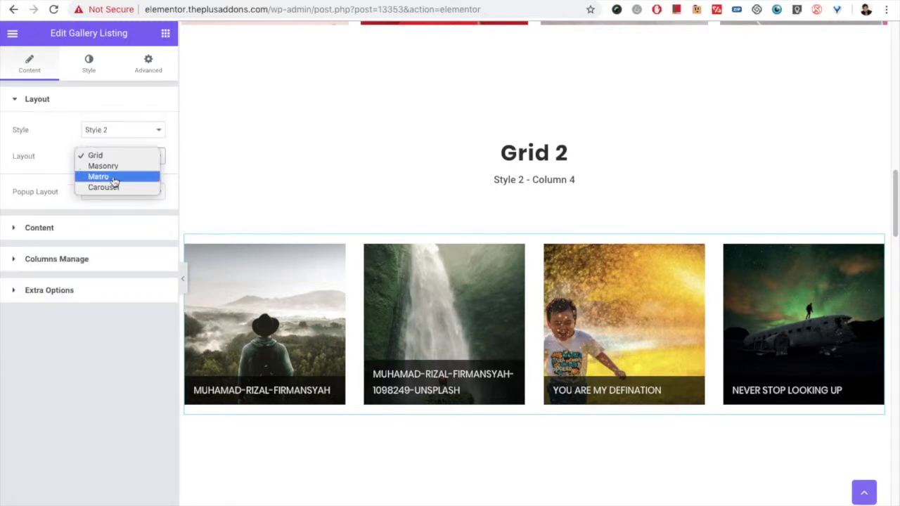
pyautogui.click(67, 261)
pyautogui.click(67, 262)
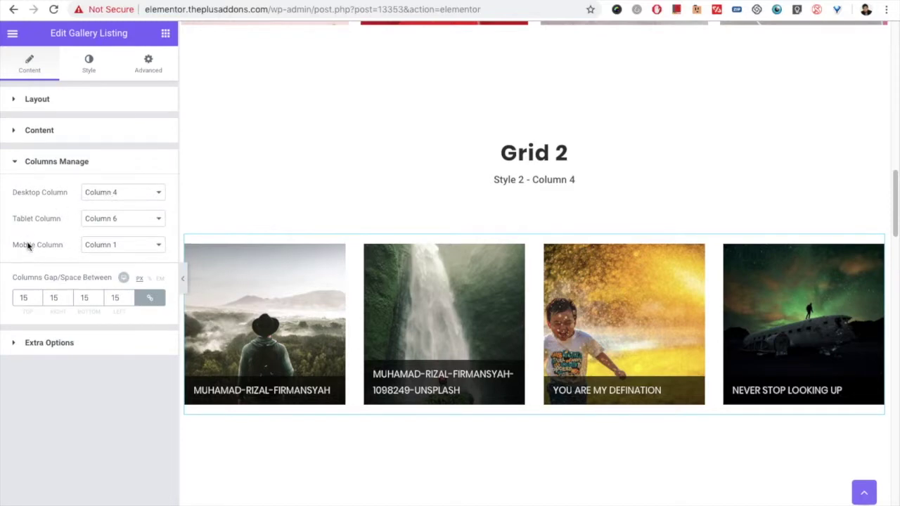
pyautogui.doubleClick(21, 297)
pyautogui.click(75, 140)
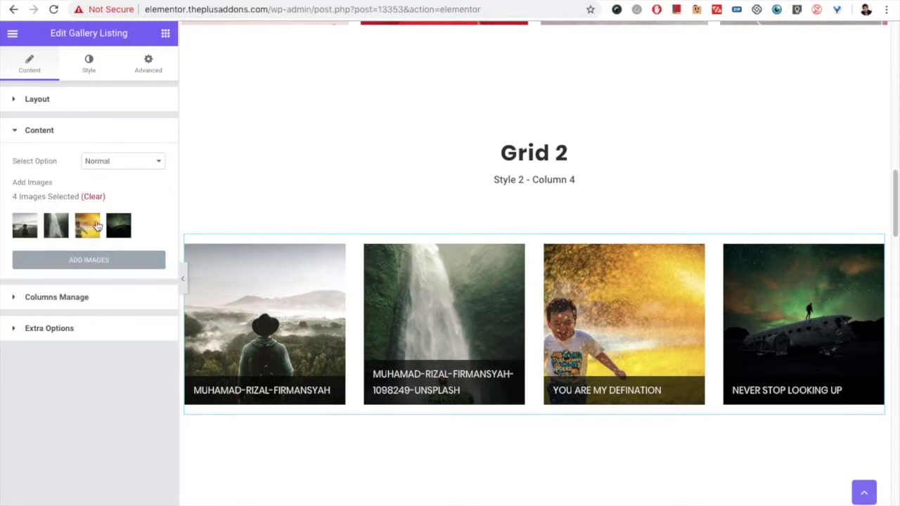
pyautogui.click(103, 162)
pyautogui.click(105, 169)
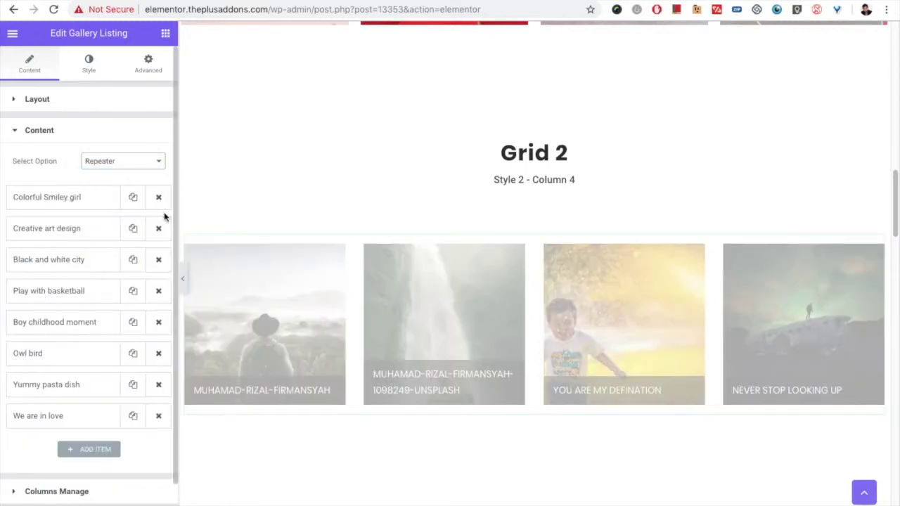
# Step: In Extra Options, toggle Display Title off and back on, keeping Title Tag H3
pyautogui.scroll(-1, 59, 247)
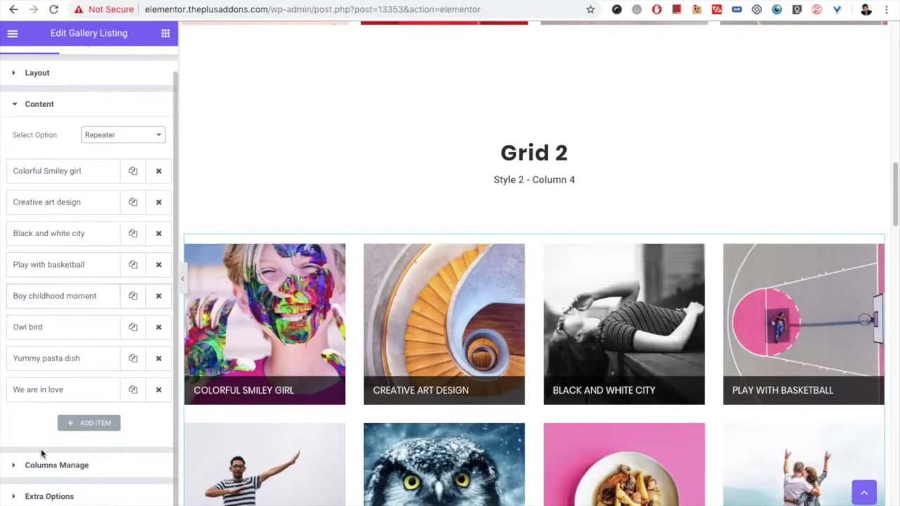
pyautogui.click(43, 496)
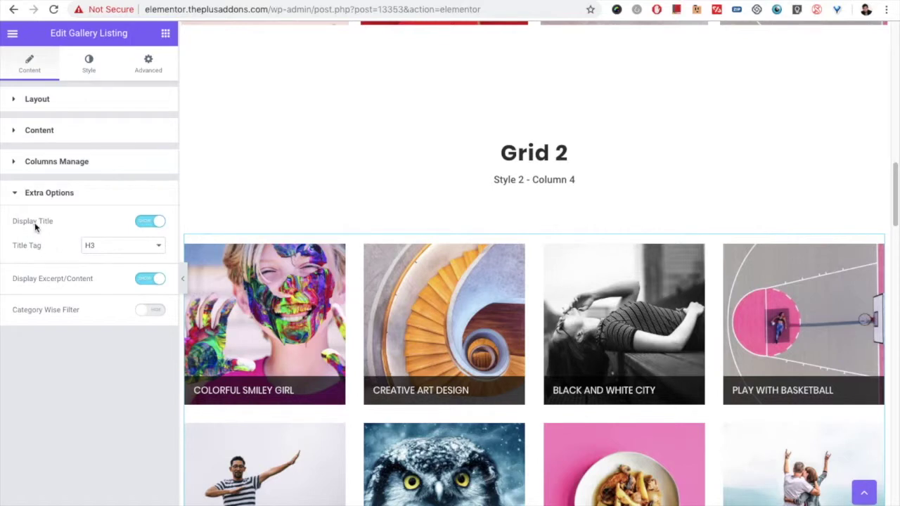
pyautogui.click(140, 225)
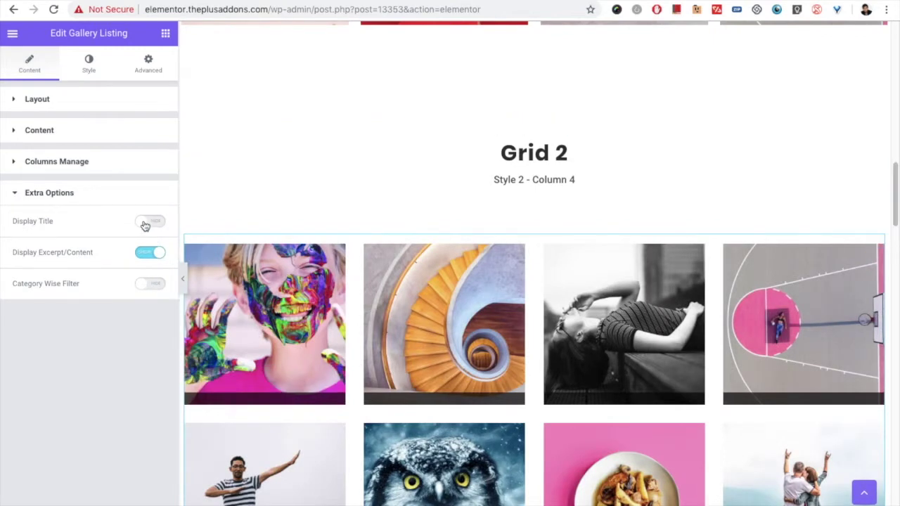
pyautogui.click(144, 226)
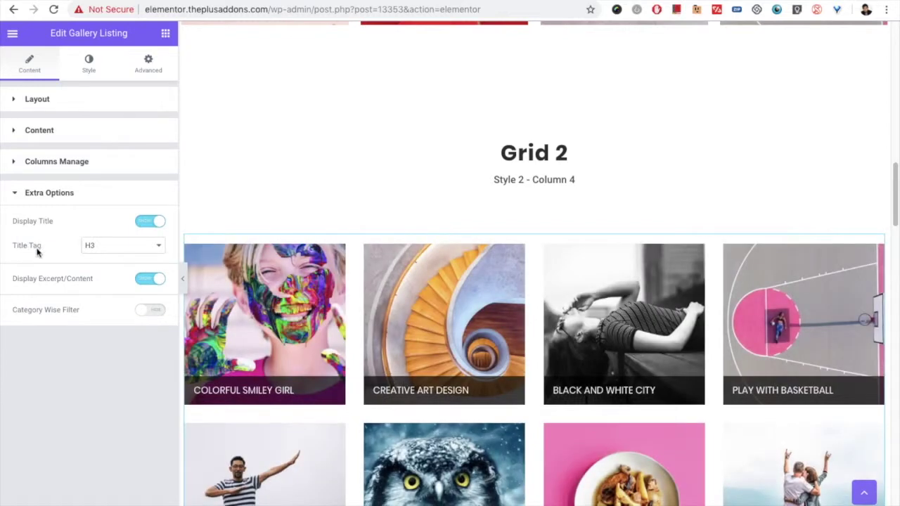
pyautogui.click(116, 252)
pyautogui.click(116, 254)
# Step: In the Style tab, turn on the popup icon and enlarge it from 22 to 32
pyautogui.moveTo(248, 379)
pyautogui.click(89, 74)
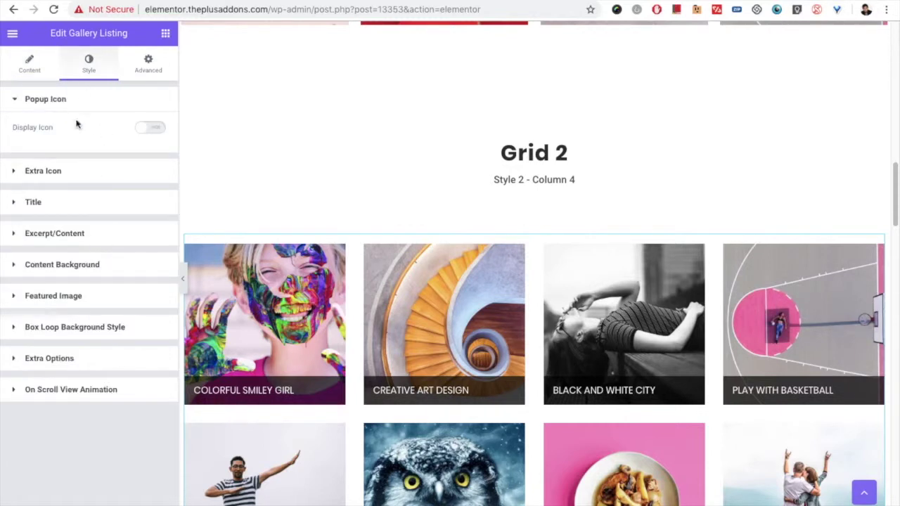
pyautogui.click(143, 131)
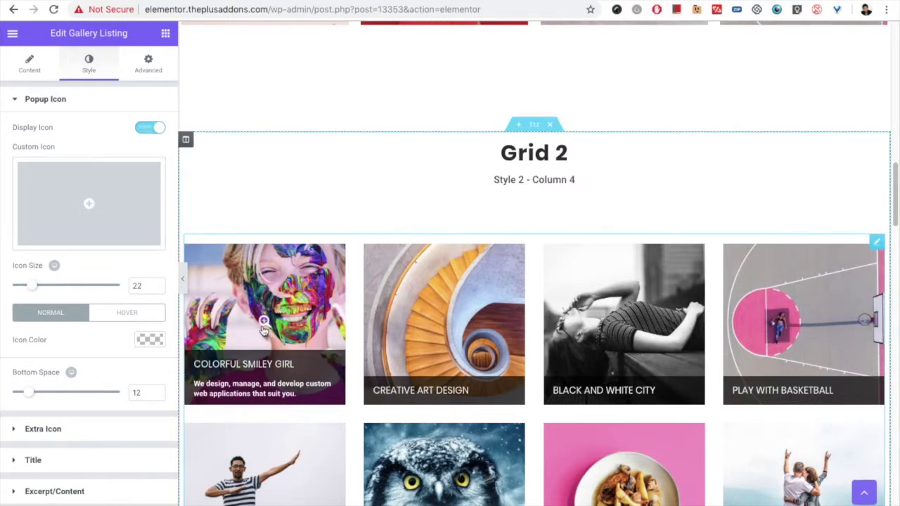
pyautogui.scroll(-1, 50, 310)
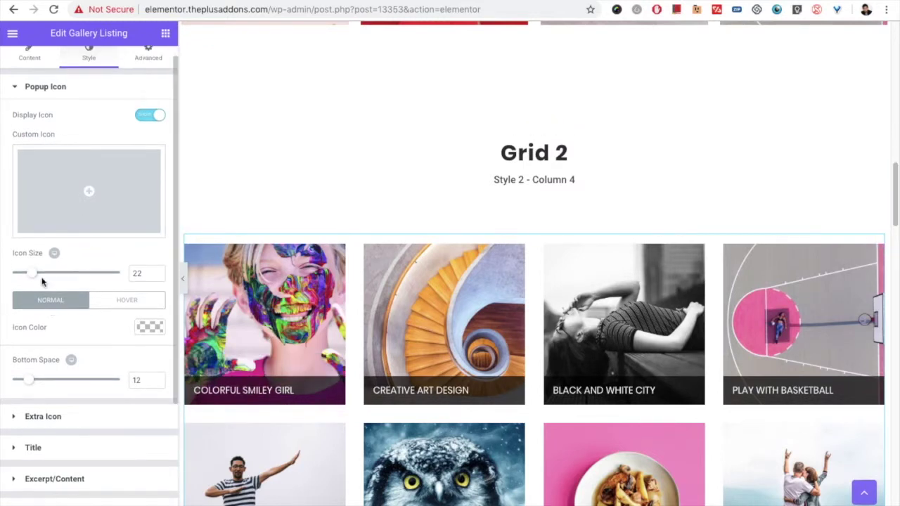
pyautogui.moveTo(37, 276); pyautogui.dragTo(45, 275)
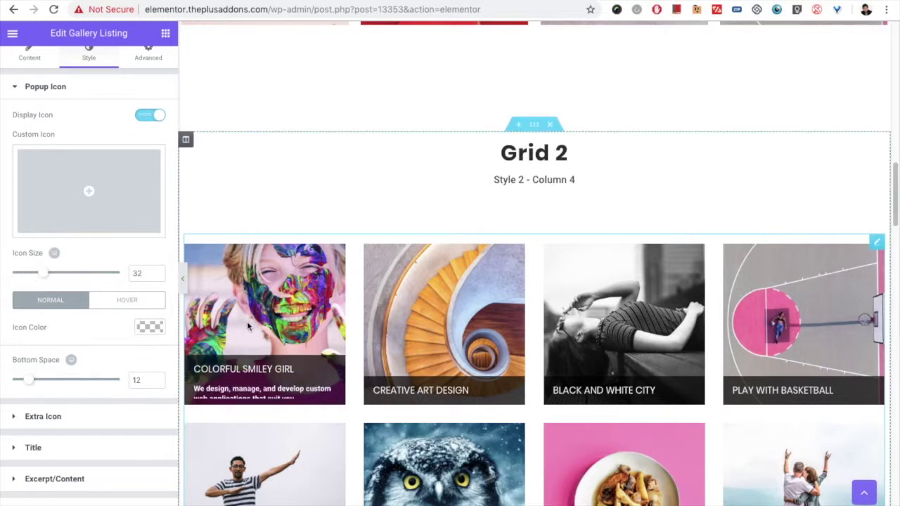
# Step: Colour the normal-state popup icon green #61ce79 and review the hover colour
pyautogui.click(144, 329)
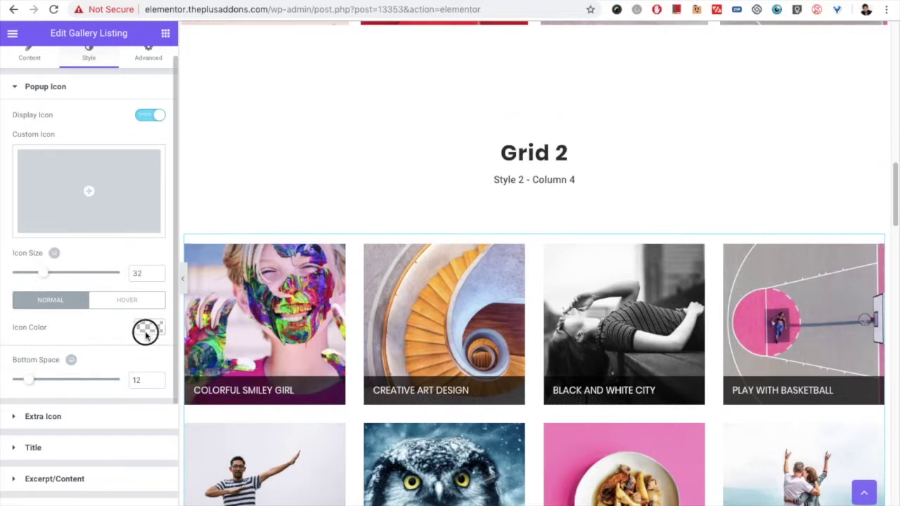
pyautogui.click(57, 476)
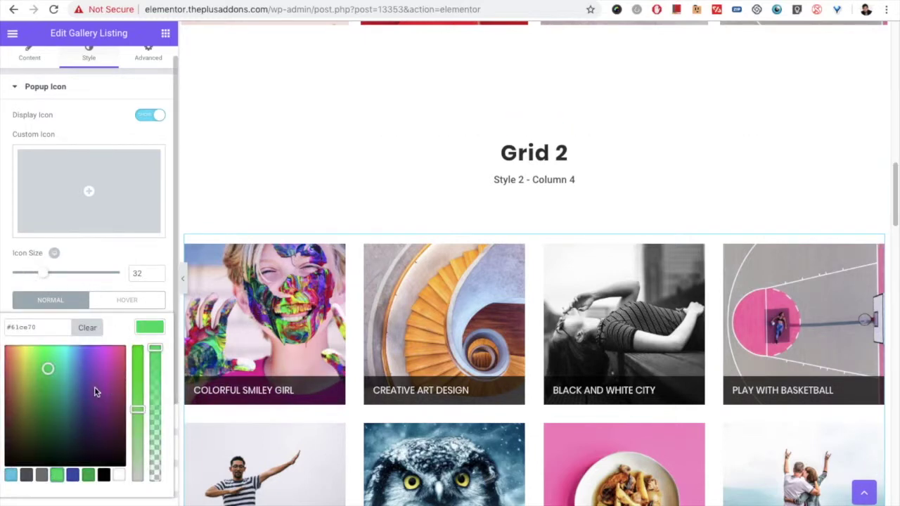
pyautogui.click(107, 301)
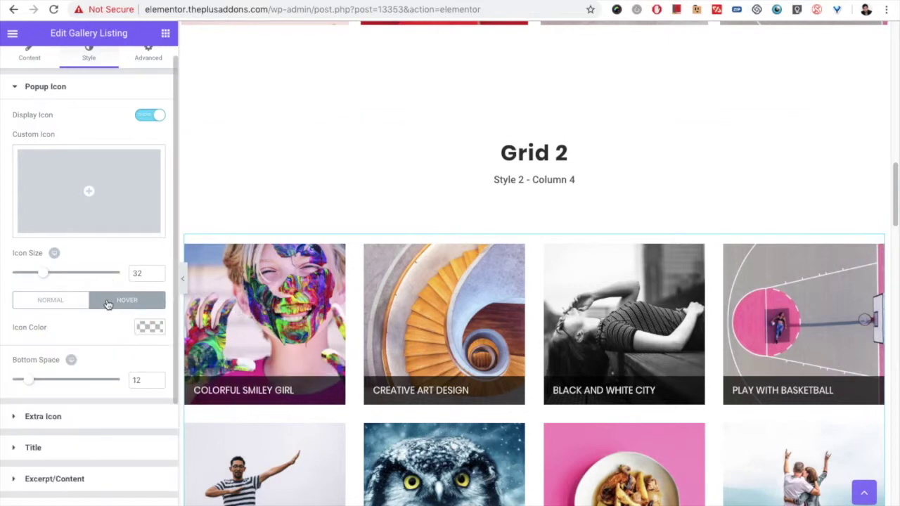
pyautogui.click(143, 330)
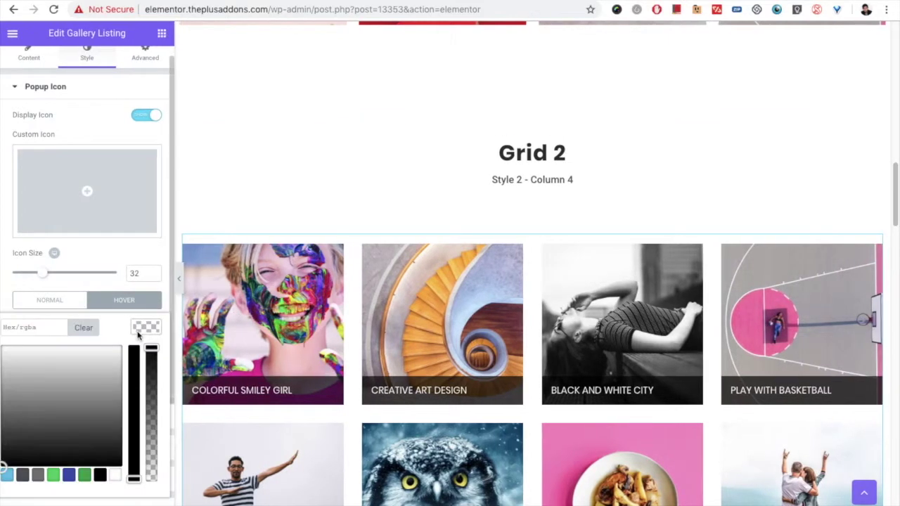
pyautogui.click(146, 326)
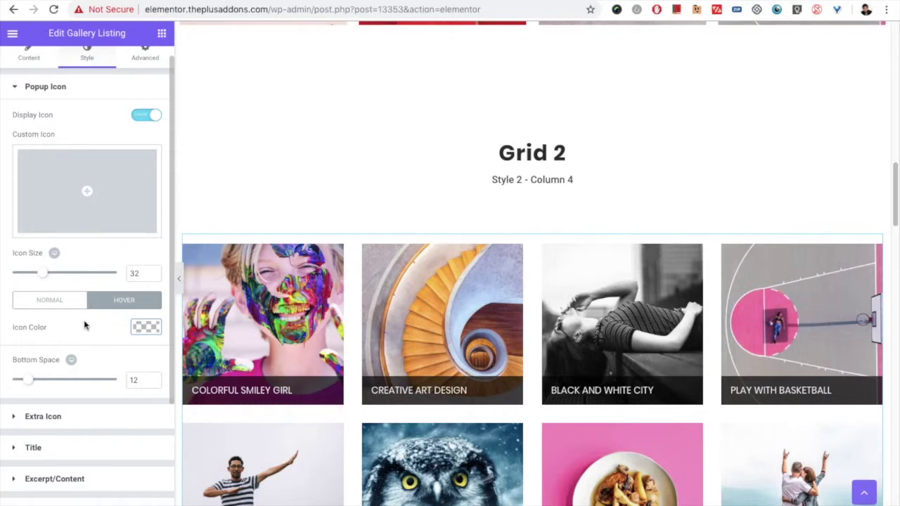
pyautogui.scroll(1, 53, 295)
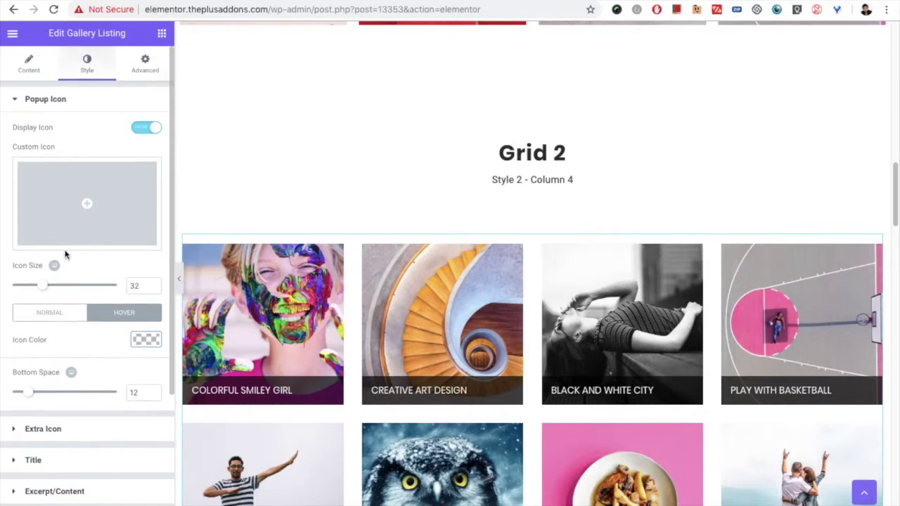
# Step: Insert the NIVES logo from the Media Library as the custom popup icon, then expand Extra Icon
pyautogui.click(78, 213)
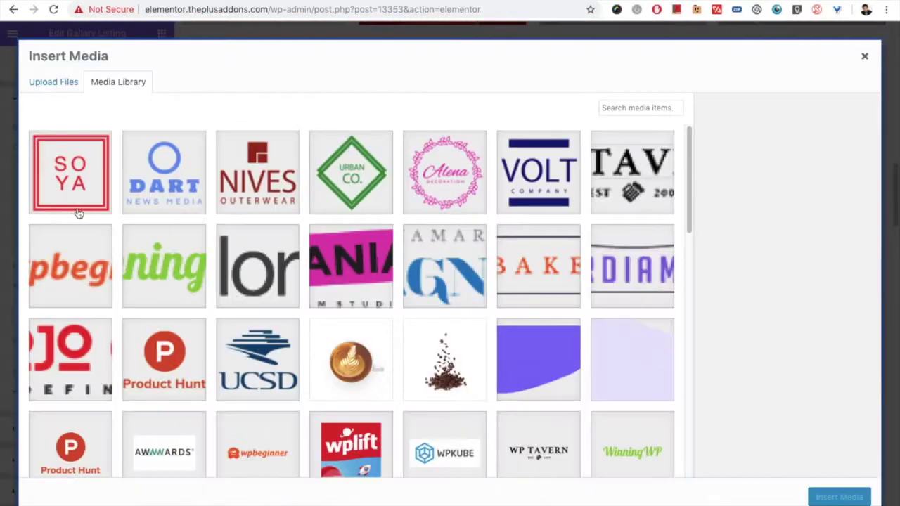
pyautogui.click(247, 205)
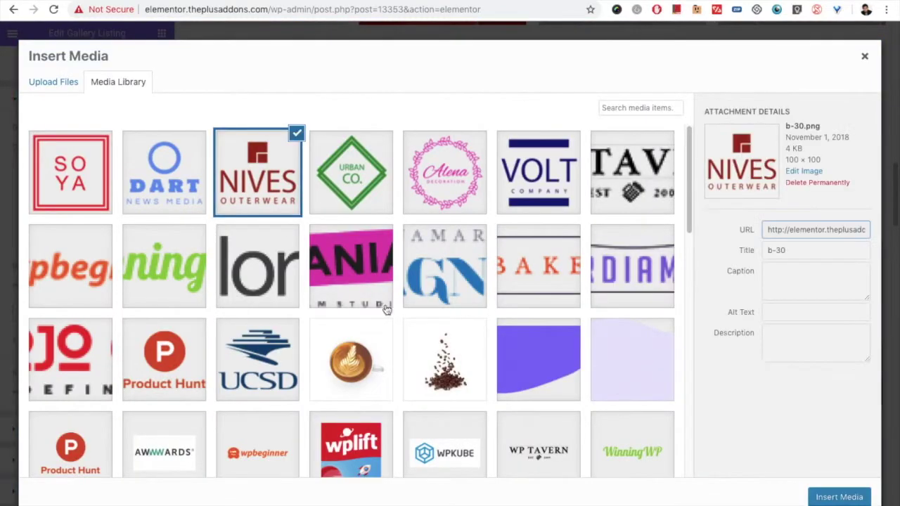
pyautogui.click(840, 497)
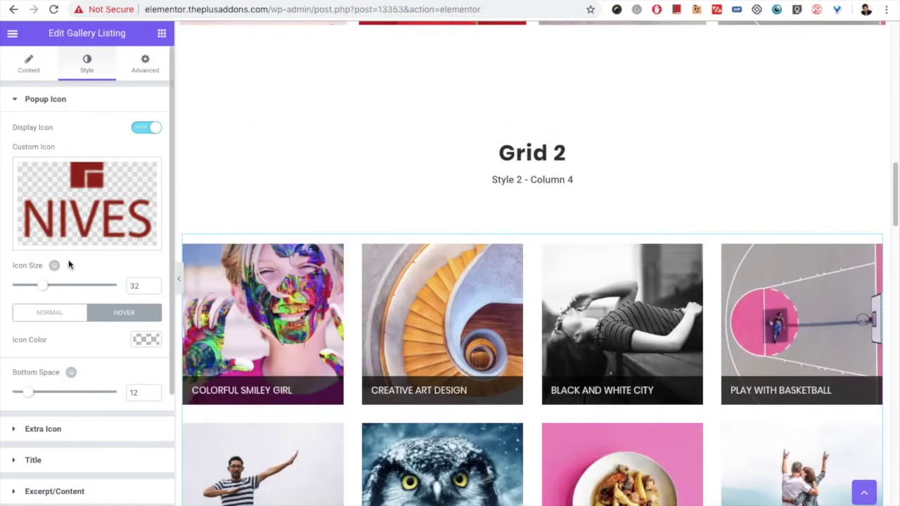
pyautogui.moveTo(236, 339)
pyautogui.scroll(-1, 89, 354)
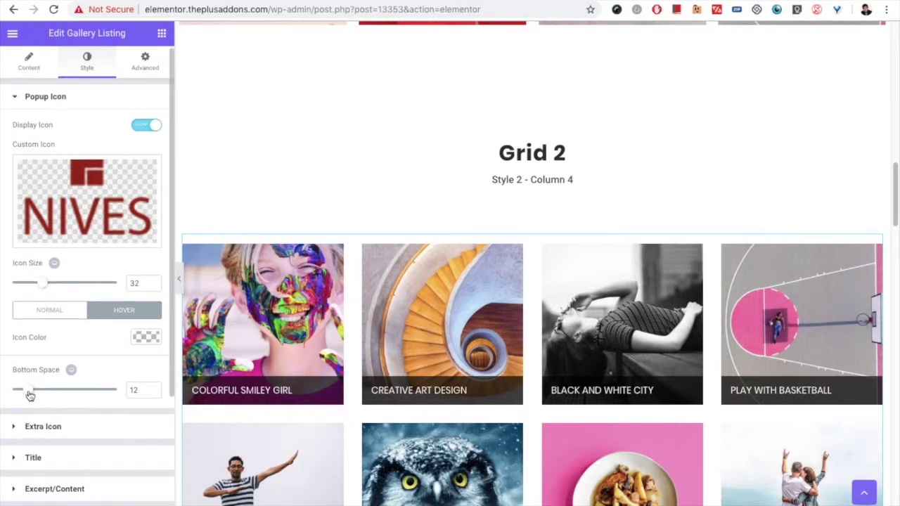
pyautogui.click(52, 427)
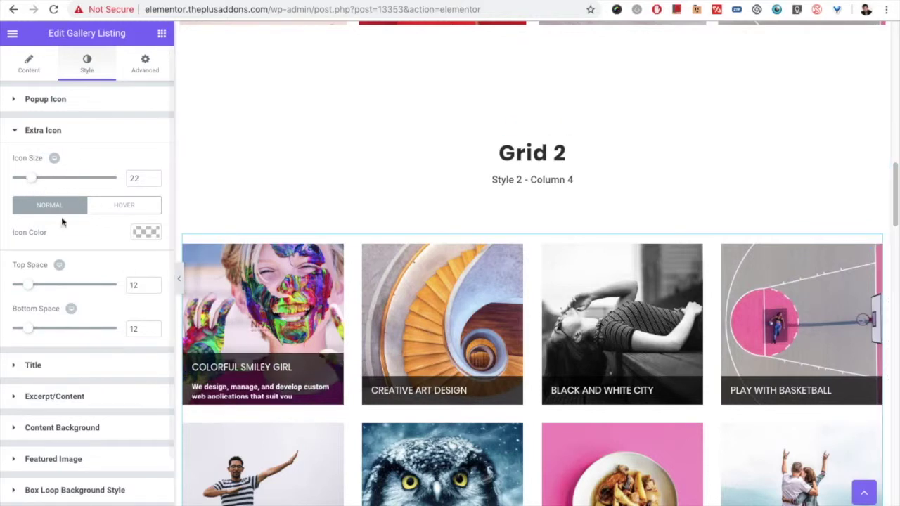
pyautogui.click(31, 65)
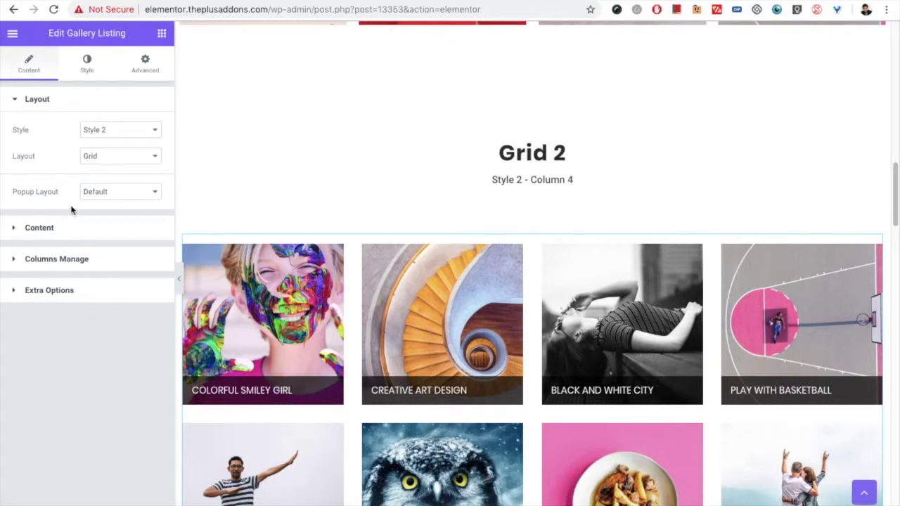
pyautogui.click(86, 63)
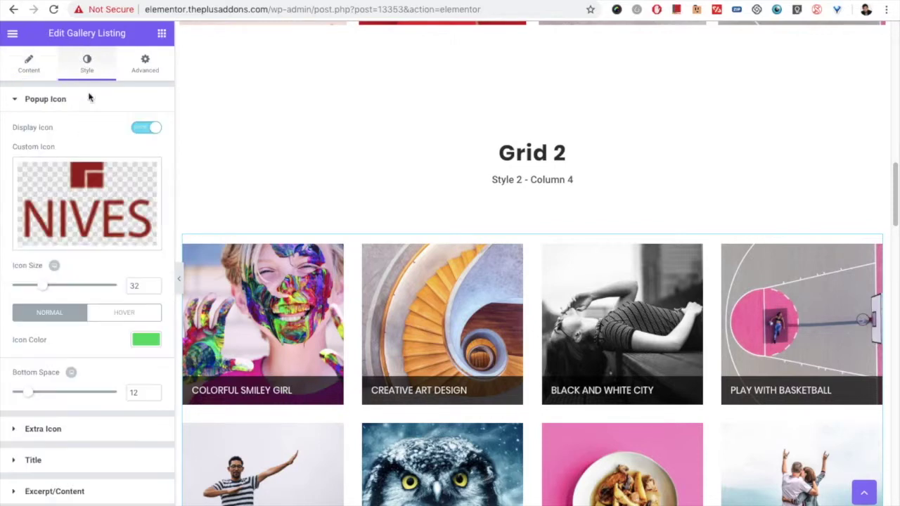
pyautogui.click(27, 67)
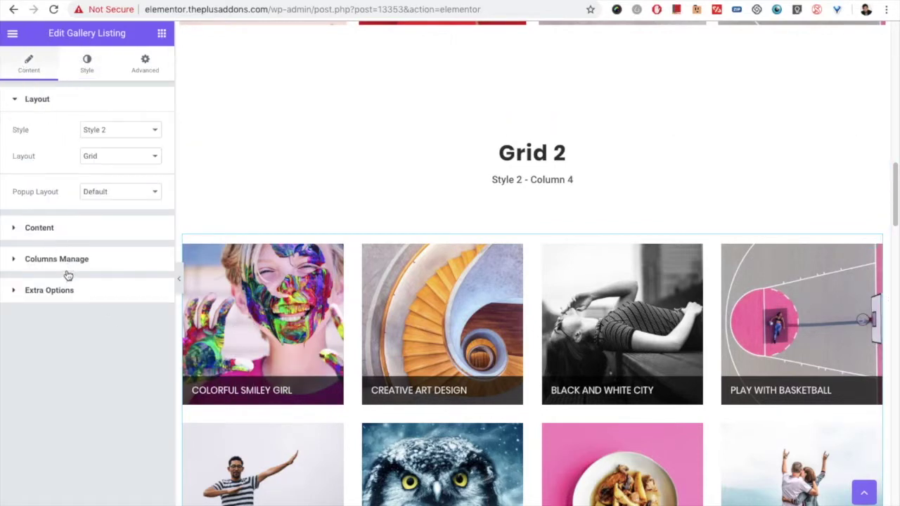
pyautogui.click(63, 229)
pyautogui.click(61, 195)
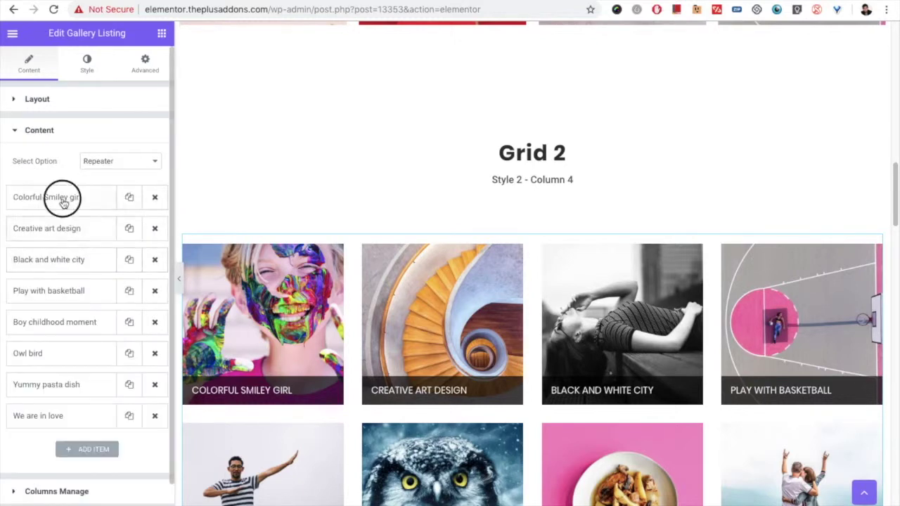
pyautogui.scroll(-4, 30, 393)
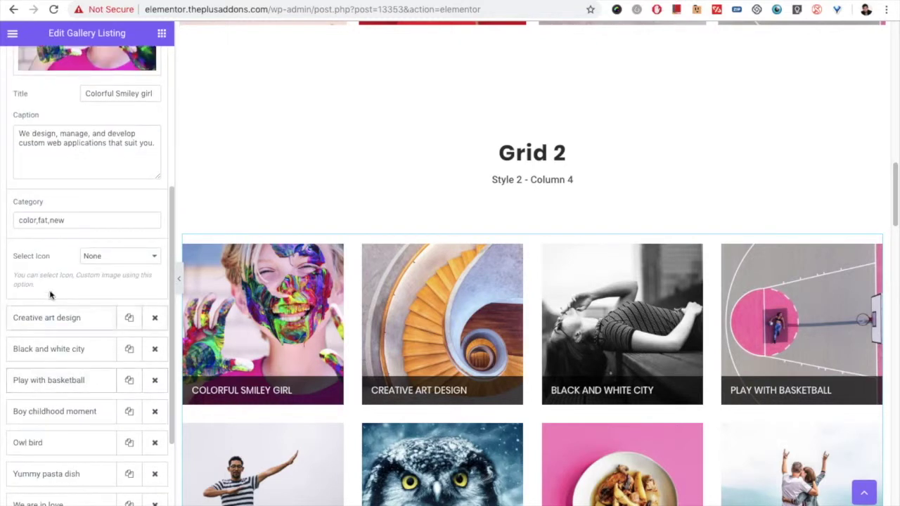
pyautogui.scroll(5, 42, 211)
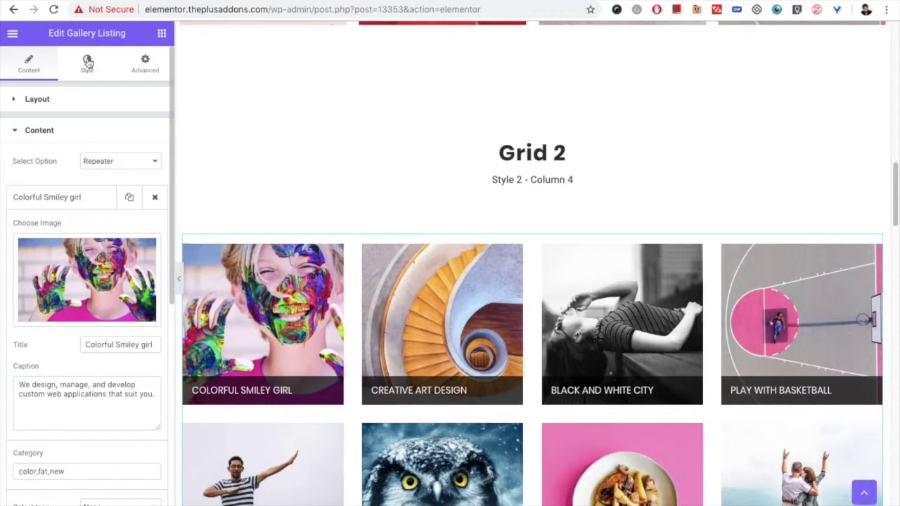
pyautogui.click(86, 62)
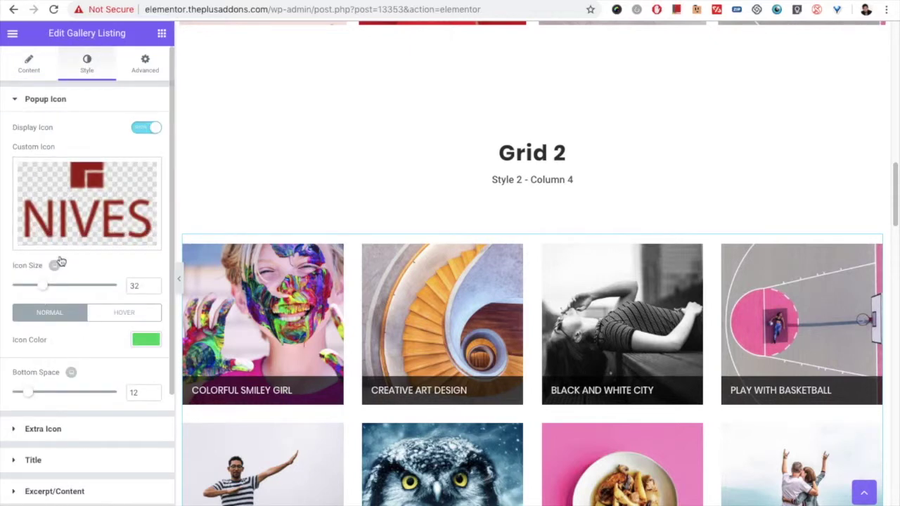
pyautogui.click(60, 102)
pyautogui.click(48, 132)
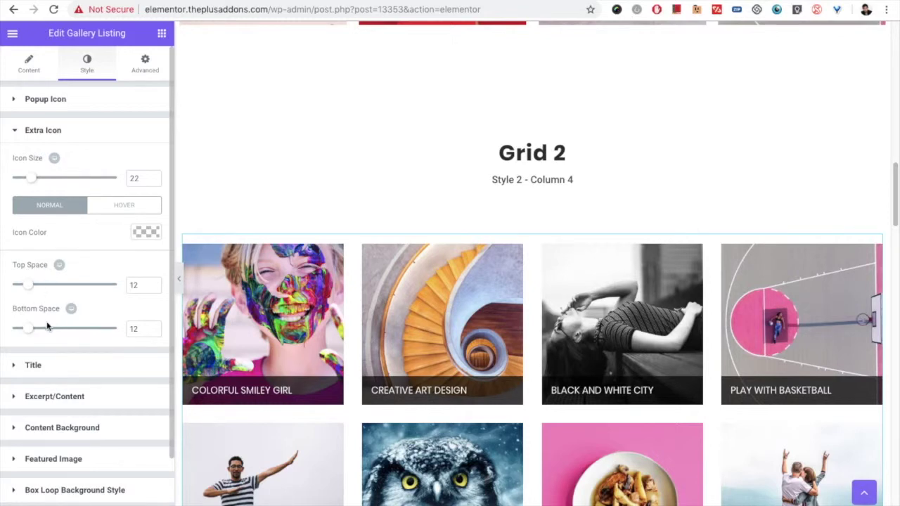
pyautogui.scroll(-1, 42, 352)
pyautogui.click(53, 371)
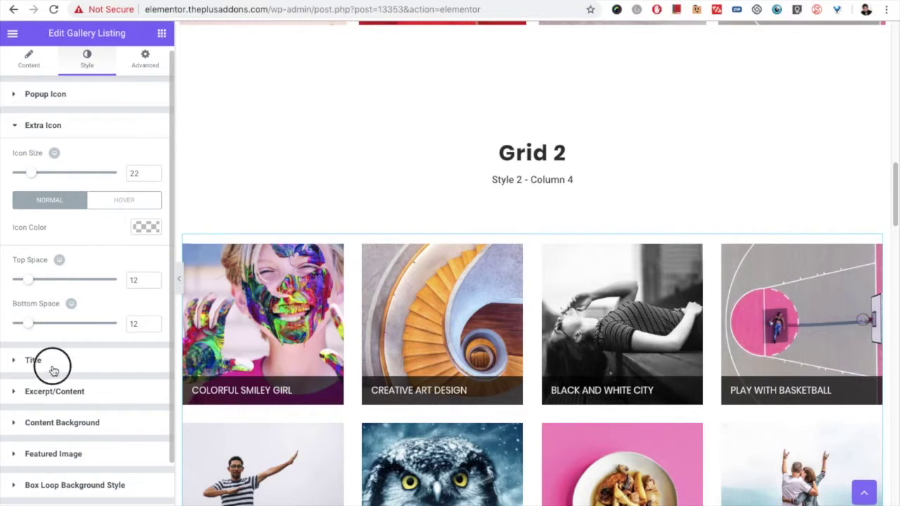
# Step: Inspect the title Typography popover and Normal/Hover colours, then expand Excerpt/Content styling
pyautogui.click(145, 192)
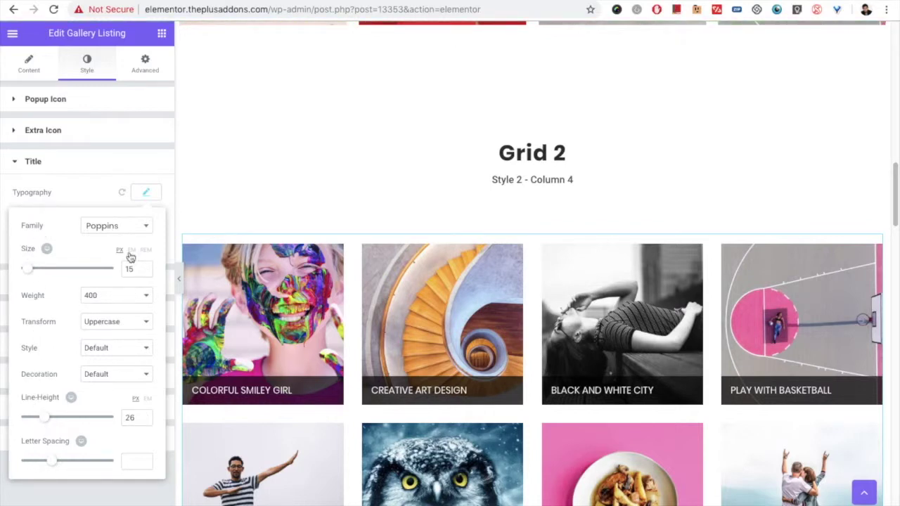
pyautogui.click(144, 194)
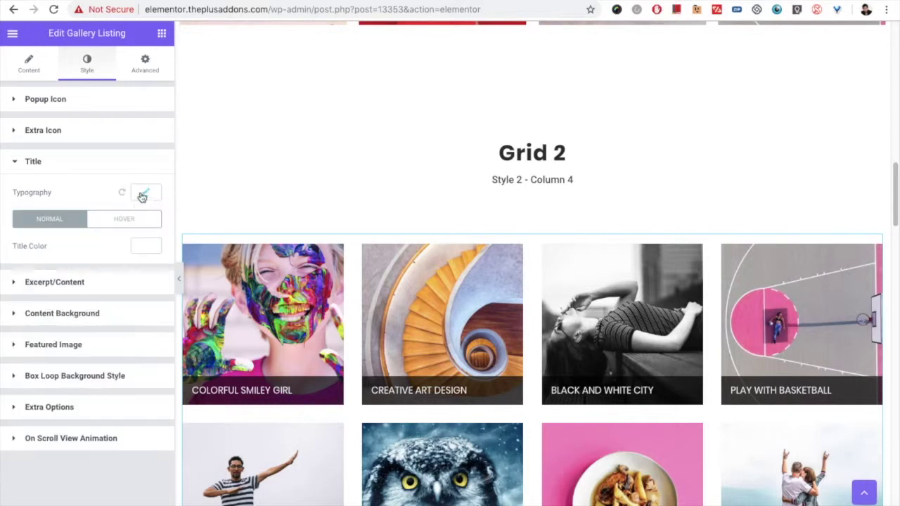
pyautogui.click(100, 222)
pyautogui.click(65, 226)
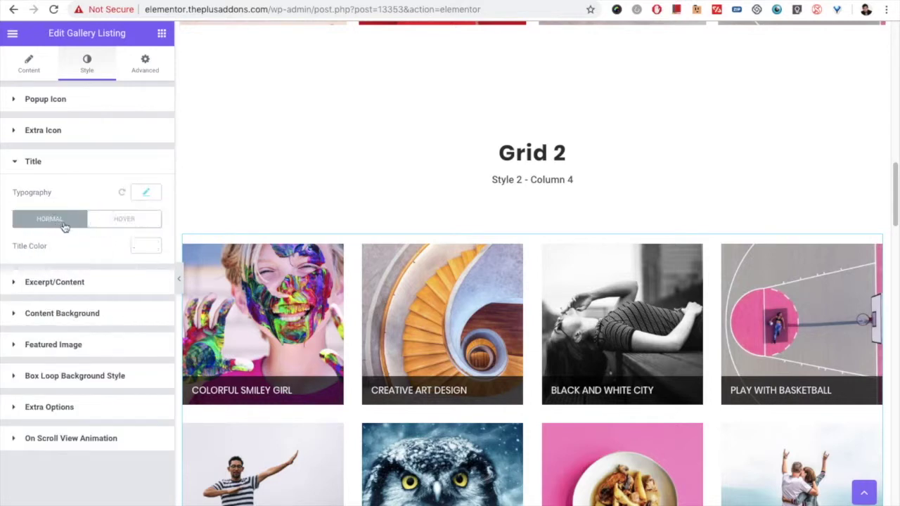
pyautogui.click(82, 284)
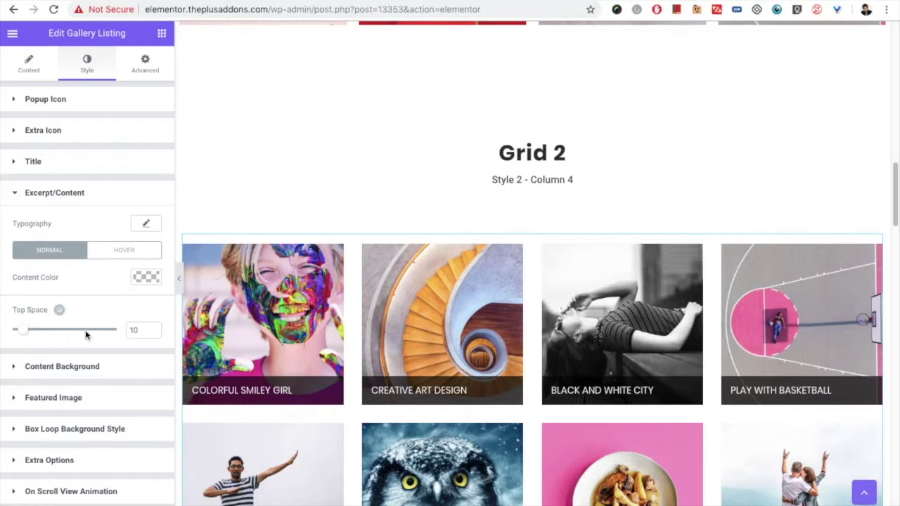
# Step: Set Content Background to Classic with a grey colour at reduced alpha
pyautogui.click(70, 367)
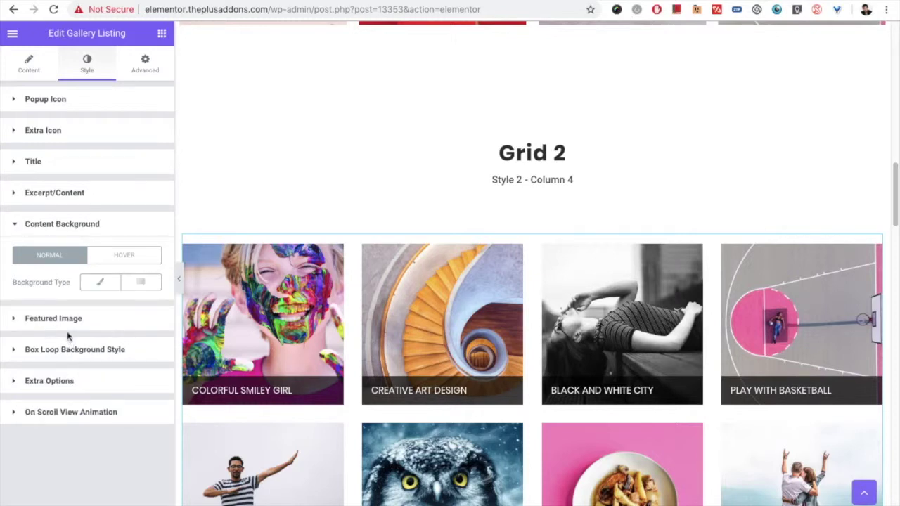
pyautogui.click(100, 286)
pyautogui.click(145, 310)
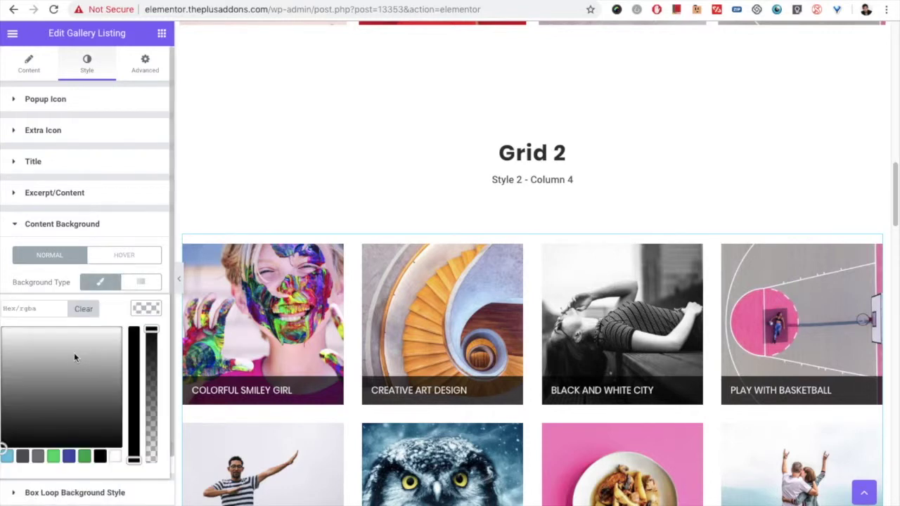
pyautogui.click(54, 367)
pyautogui.moveTo(9, 352); pyautogui.dragTo(26, 367)
pyautogui.click(150, 371)
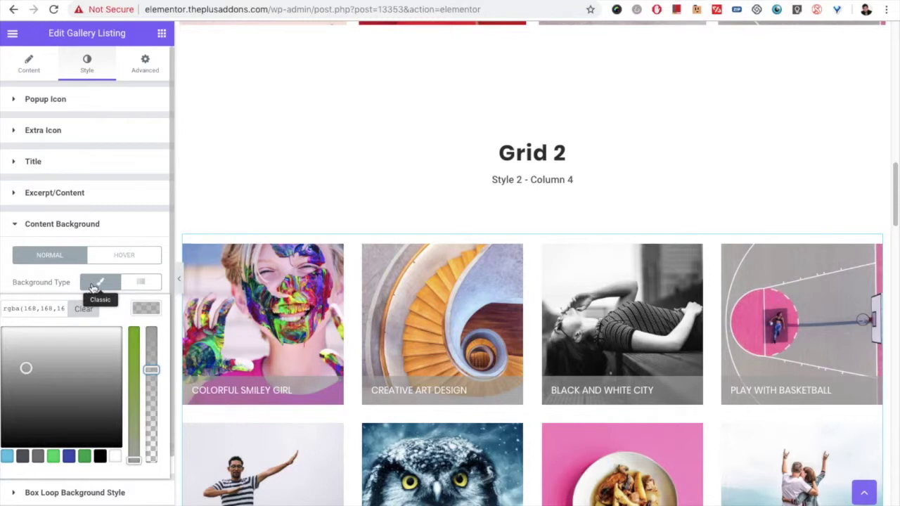
pyautogui.click(61, 256)
pyautogui.scroll(-2, 66, 326)
pyautogui.click(44, 403)
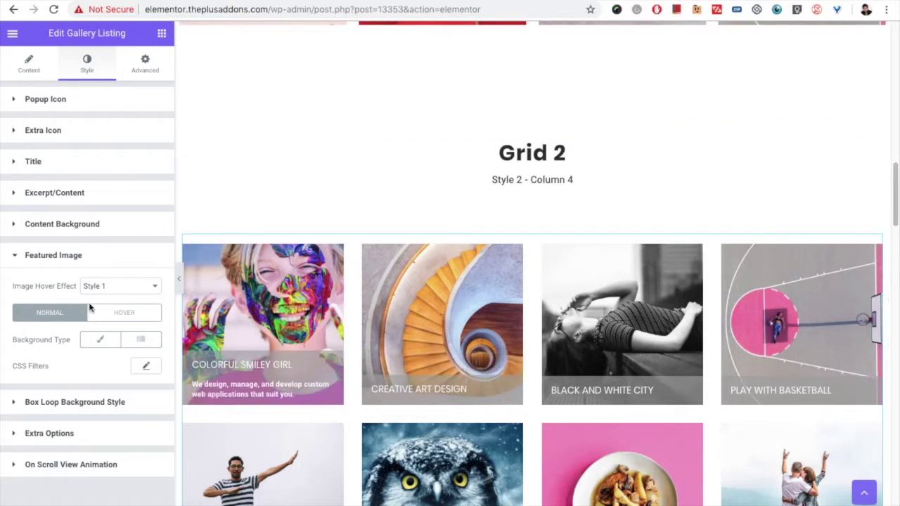
# Step: Apply hover effect Style 1 and give the images a semi-transparent dark Classic overlay
pyautogui.click(98, 287)
pyautogui.click(109, 287)
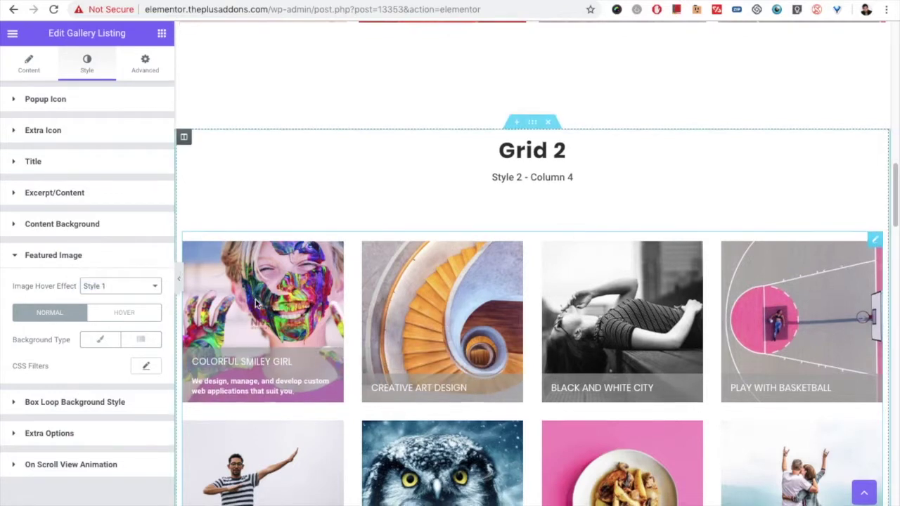
pyautogui.scroll(-1, 257, 302)
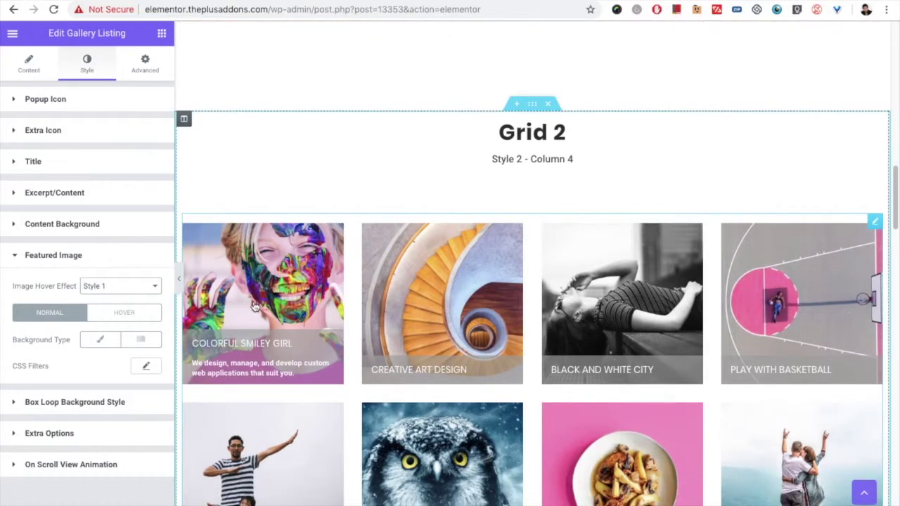
pyautogui.click(92, 344)
pyautogui.click(145, 366)
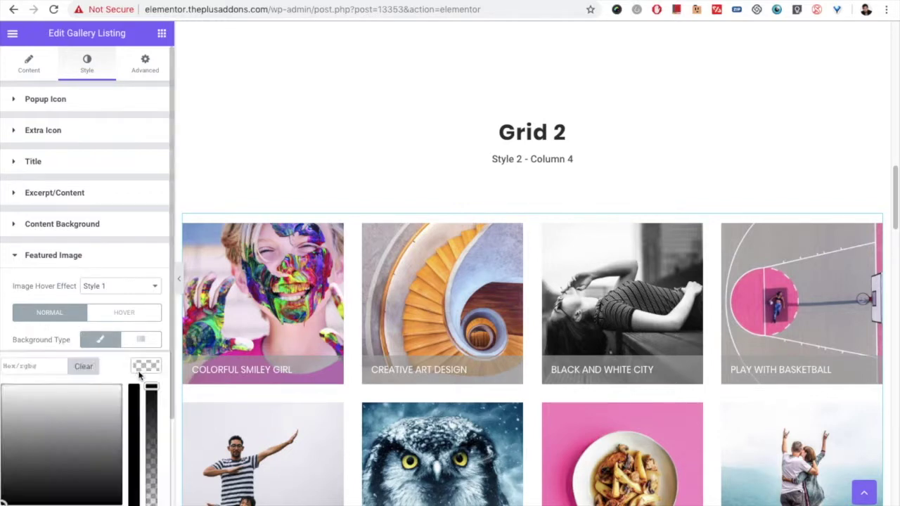
pyautogui.click(51, 425)
pyautogui.click(15, 425)
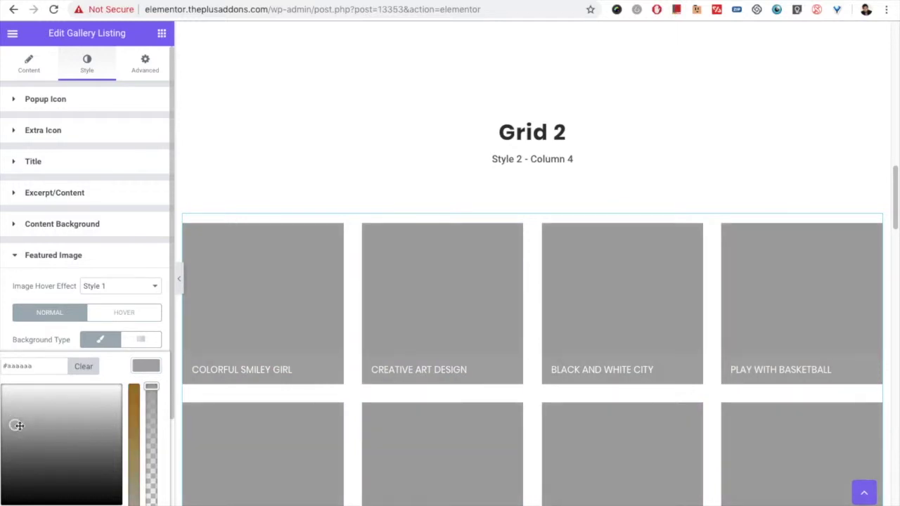
pyautogui.click(151, 421)
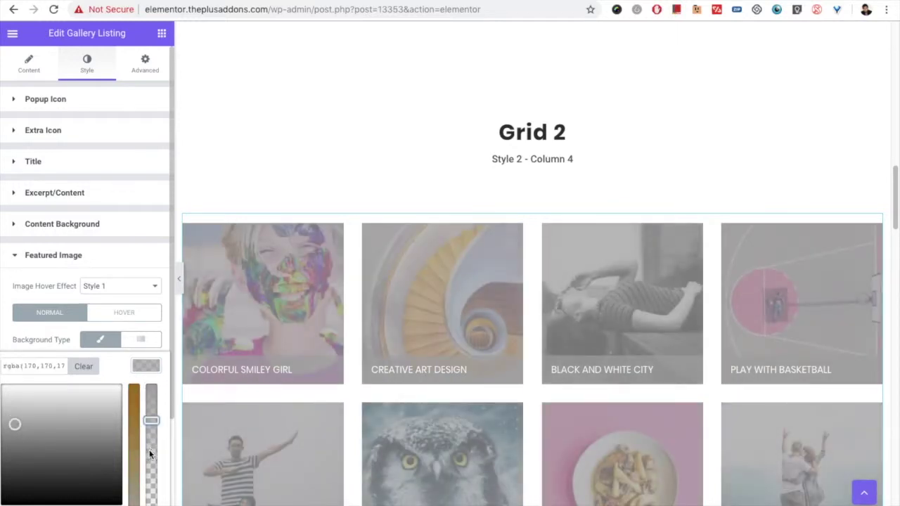
pyautogui.click(3, 490)
pyautogui.click(151, 447)
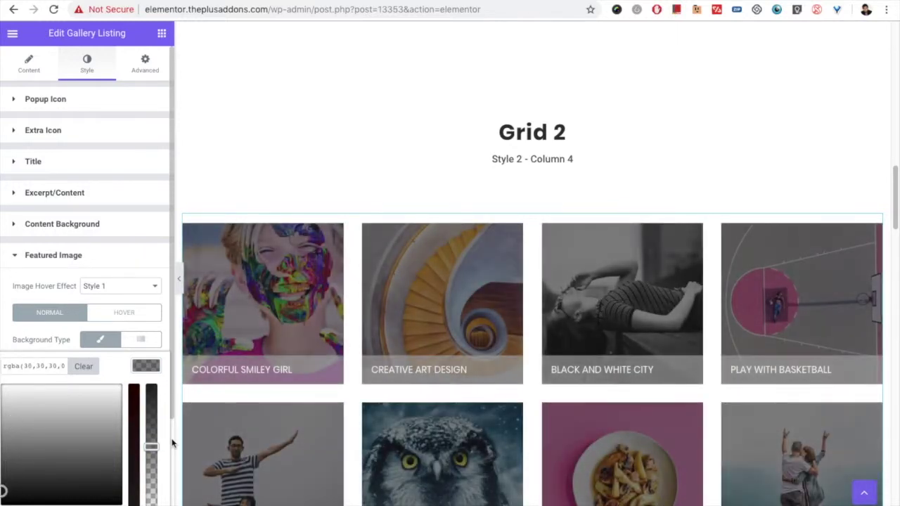
pyautogui.click(152, 465)
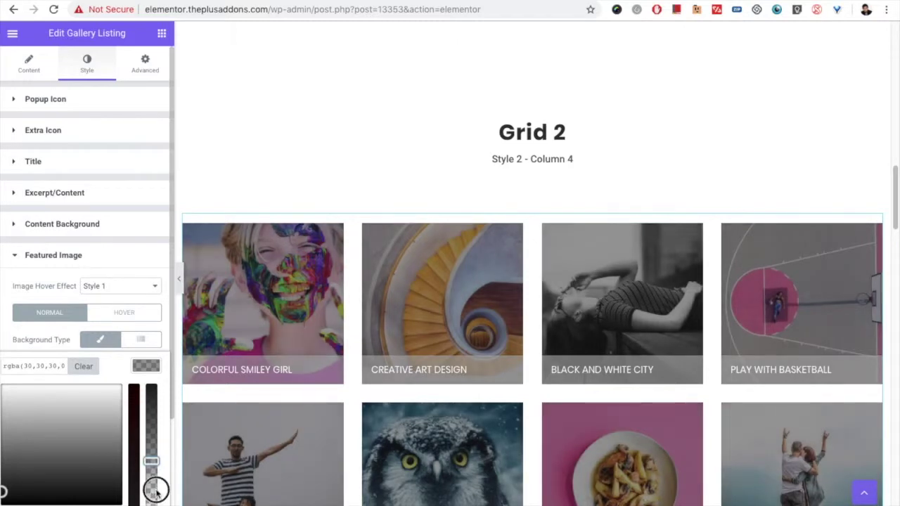
pyautogui.click(152, 485)
# Step: Start a Classic hover background, then reopen the gallery widget's Style settings
pyautogui.click(129, 312)
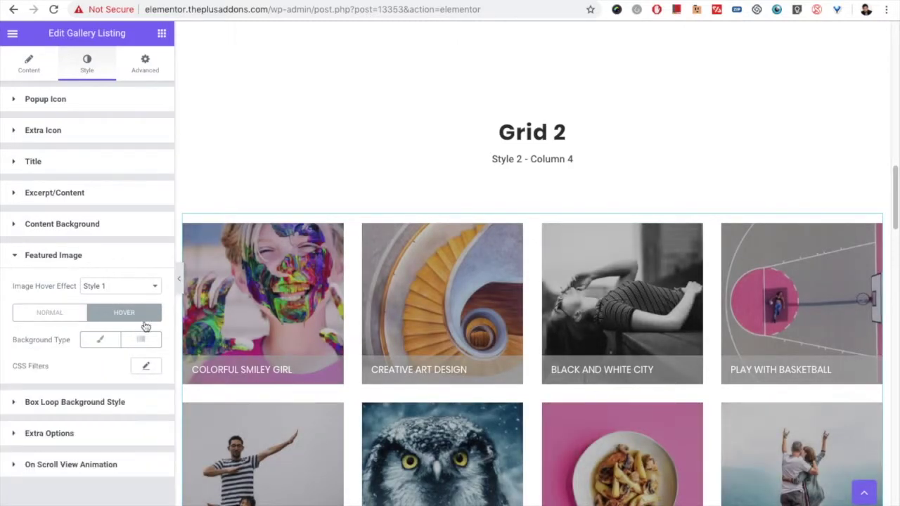
pyautogui.click(91, 342)
pyautogui.click(143, 365)
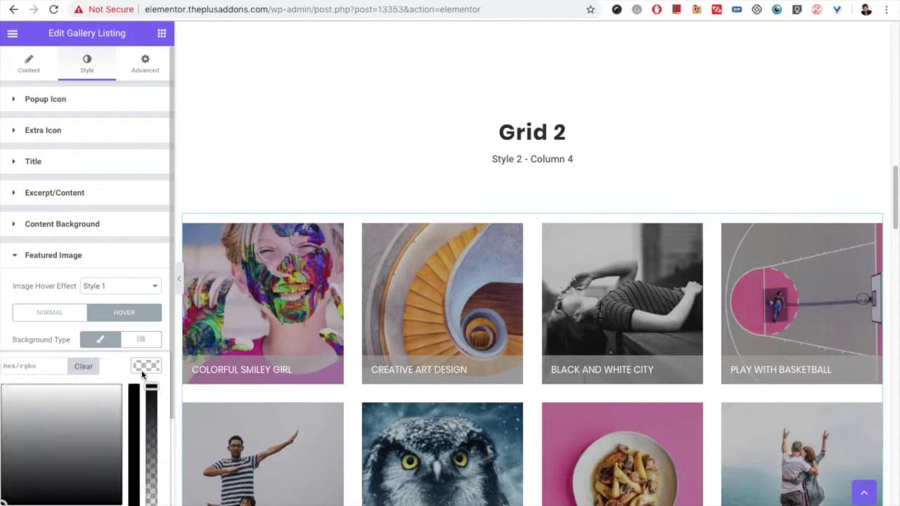
pyautogui.click(16, 496)
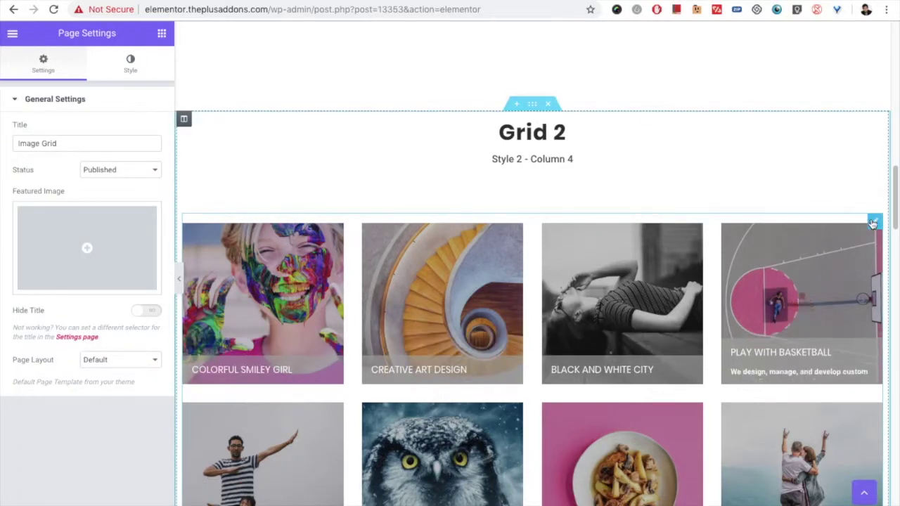
pyautogui.click(875, 223)
pyautogui.click(86, 65)
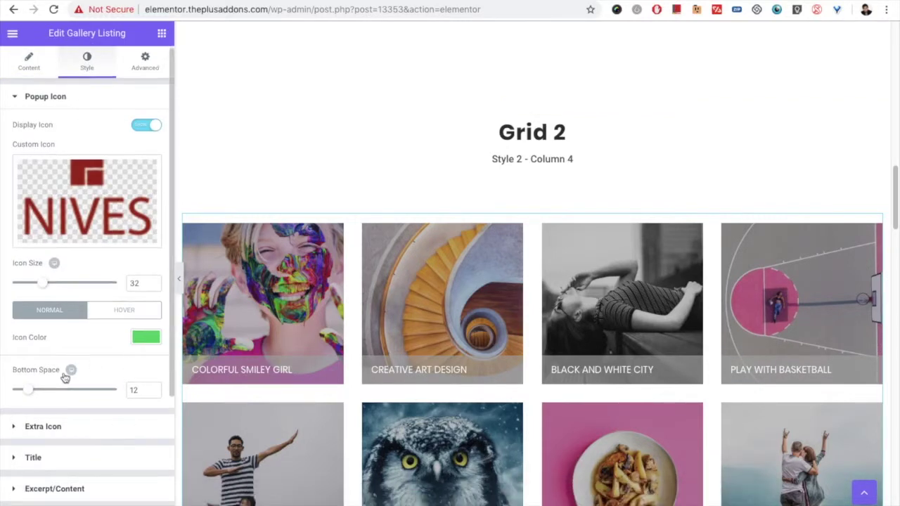
pyautogui.scroll(-2, 65, 415)
pyautogui.scroll(-1, 62, 422)
# Step: Set the Featured Image hover background to semi-transparent grey rgba(107,107,107)
pyautogui.click(55, 436)
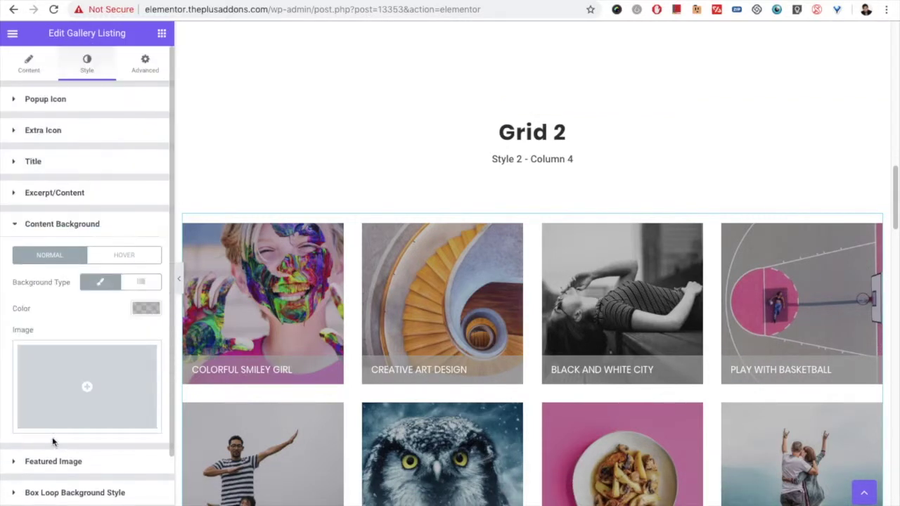
pyautogui.click(47, 458)
pyautogui.scroll(-2, 63, 332)
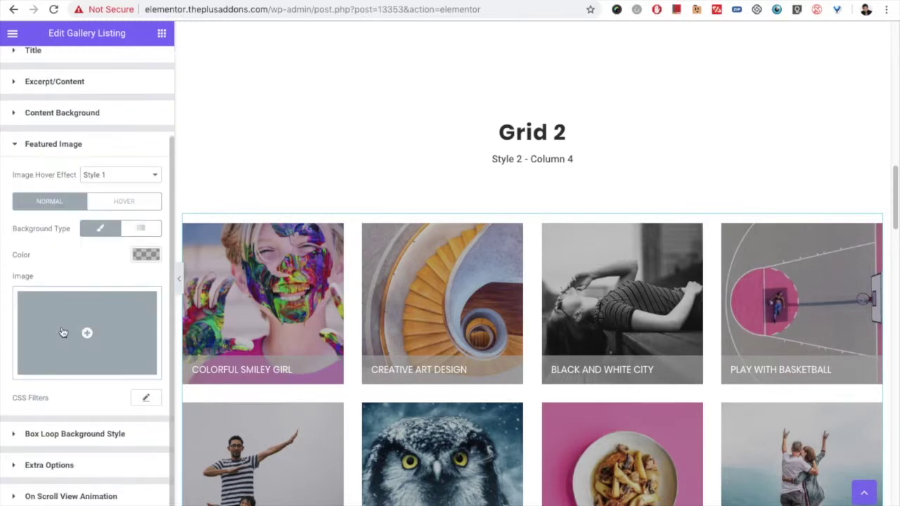
pyautogui.click(131, 206)
pyautogui.click(145, 254)
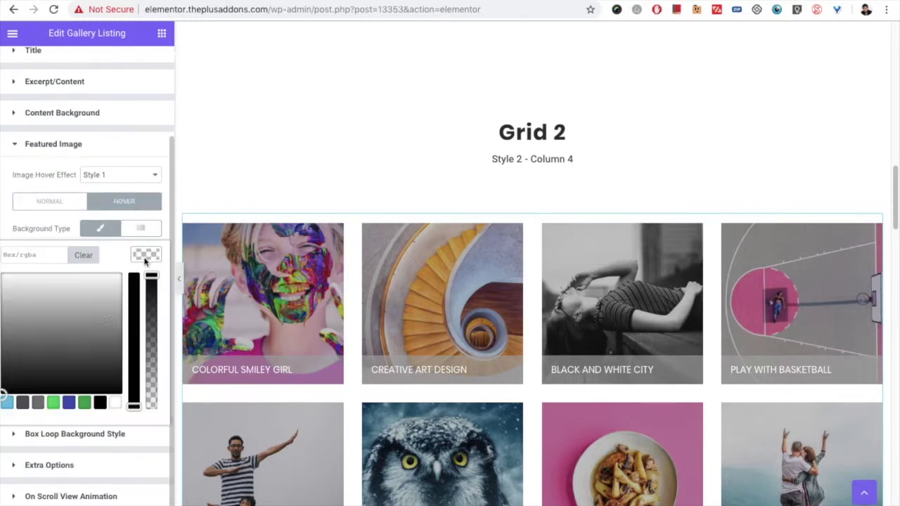
pyautogui.click(80, 344)
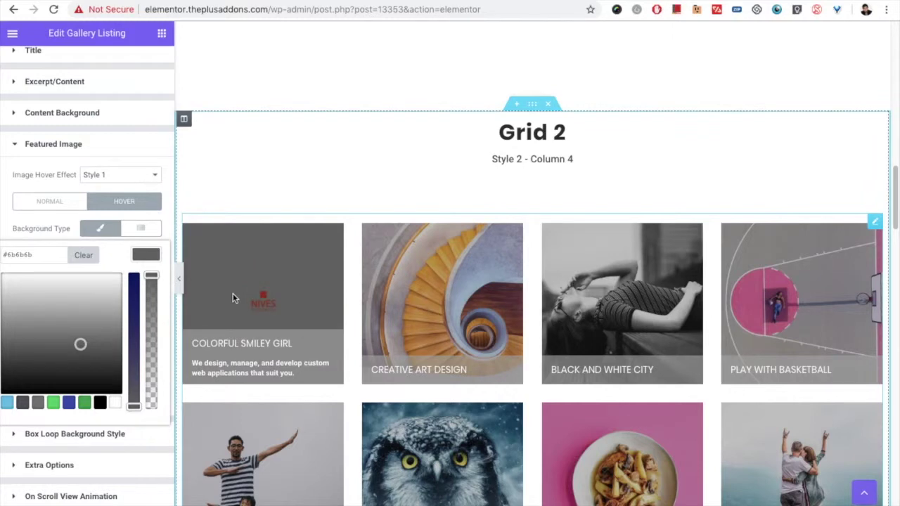
pyautogui.click(151, 359)
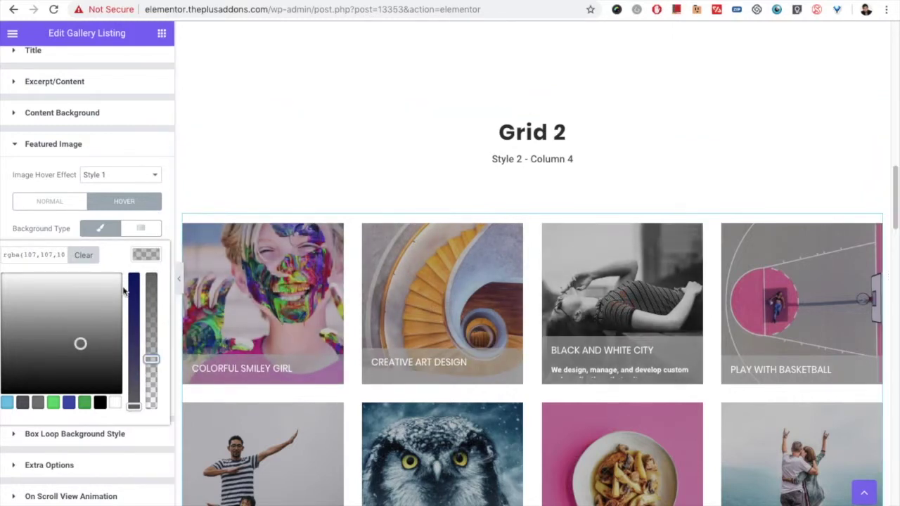
pyautogui.click(144, 256)
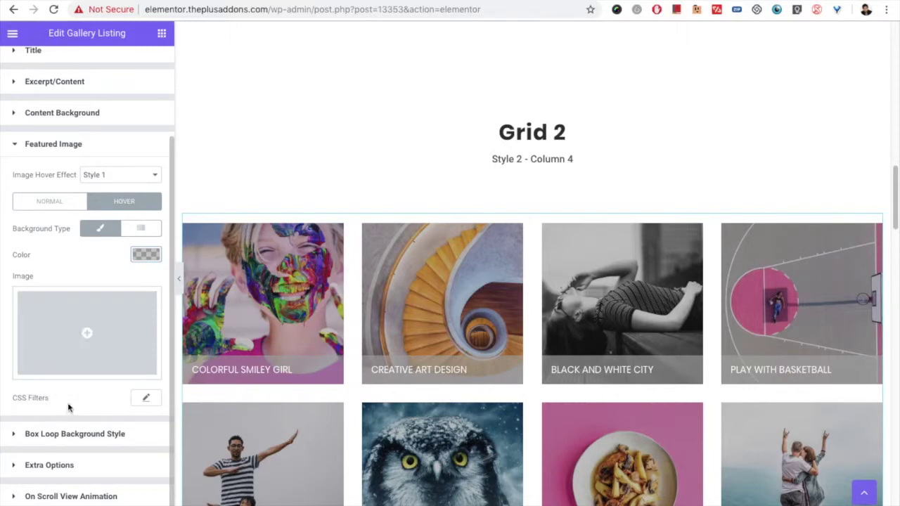
# Step: Check the normal-state image CSS filters and leave them unchanged
pyautogui.click(50, 201)
pyautogui.click(148, 400)
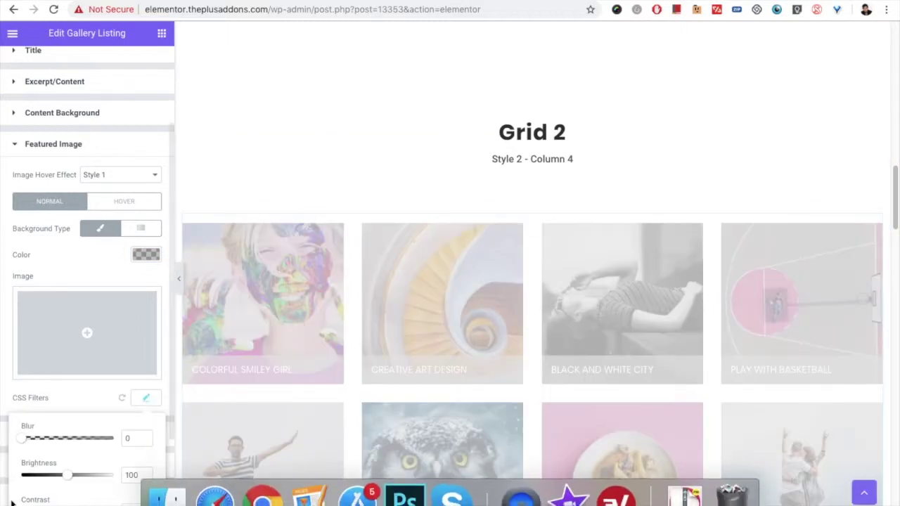
pyautogui.scroll(-3, 60, 382)
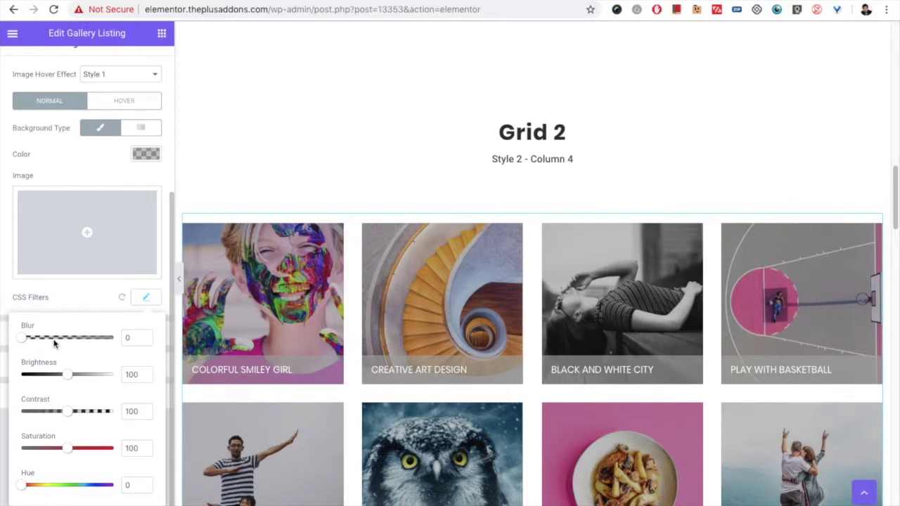
pyautogui.click(146, 298)
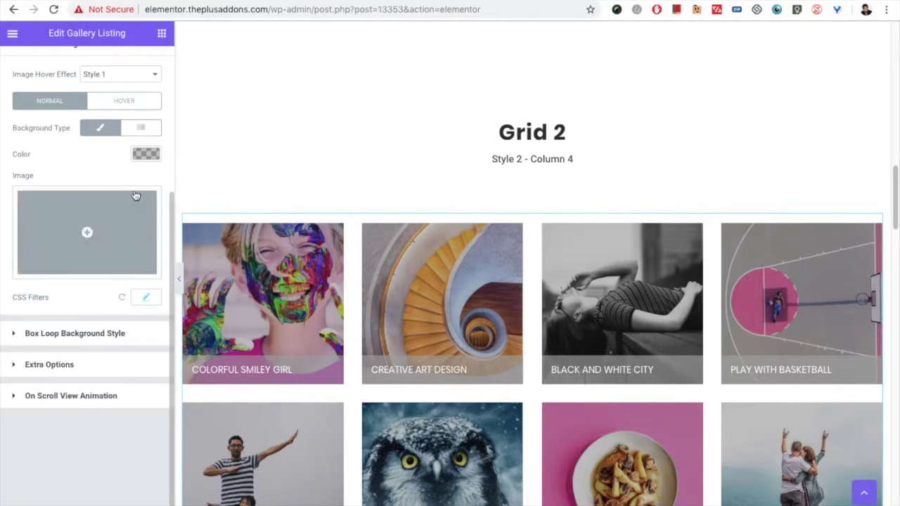
# Step: Set the hover-state featured image Blur filter to 5.1
pyautogui.click(125, 101)
pyautogui.scroll(3, 118, 298)
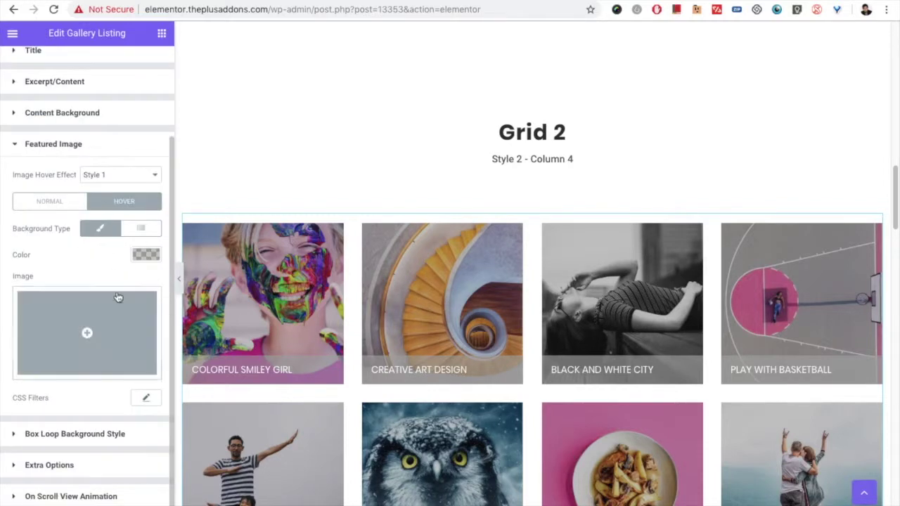
pyautogui.click(146, 399)
pyautogui.scroll(-3, 96, 410)
pyautogui.moveTo(34, 342); pyautogui.dragTo(54, 340)
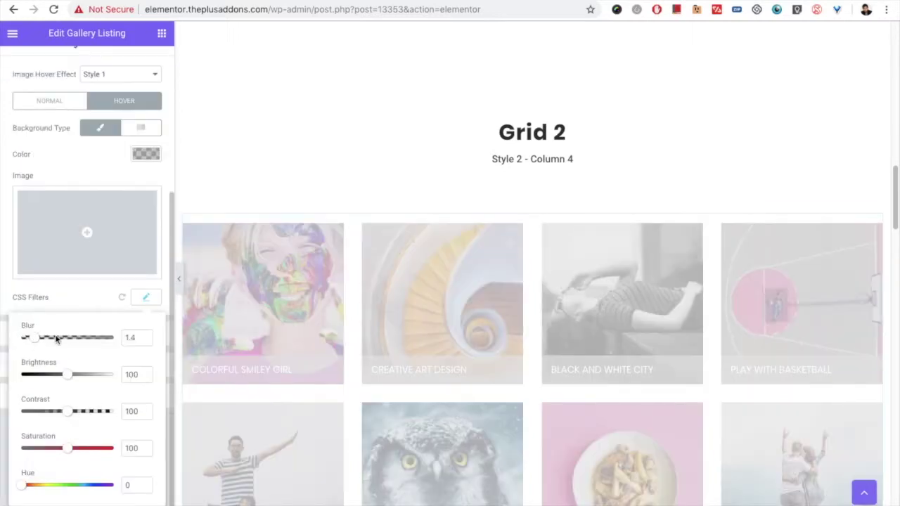
pyautogui.click(70, 342)
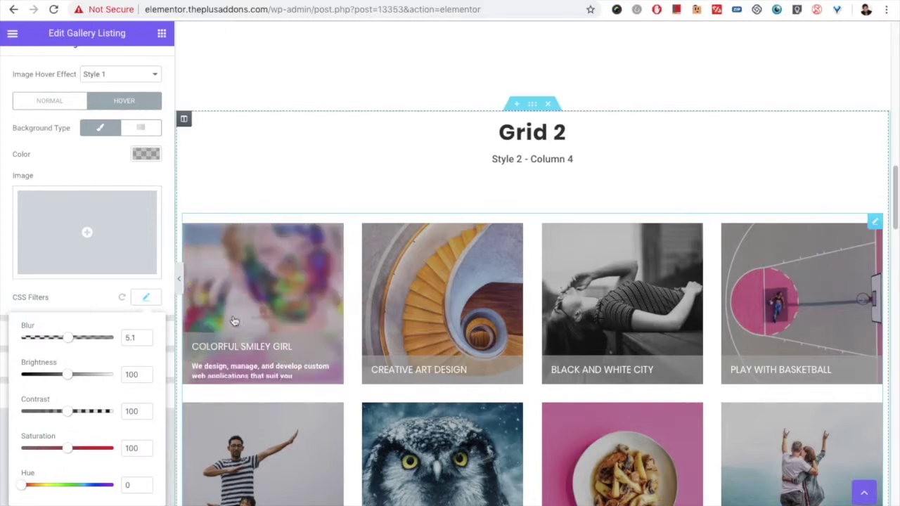
pyautogui.click(146, 297)
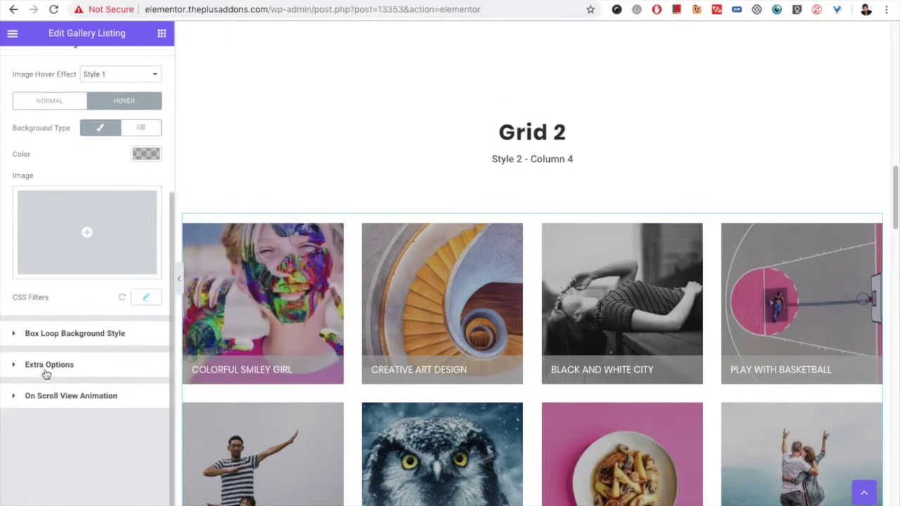
# Step: Enable Box Border on the cards with Dotted style and width 5
pyautogui.click(45, 336)
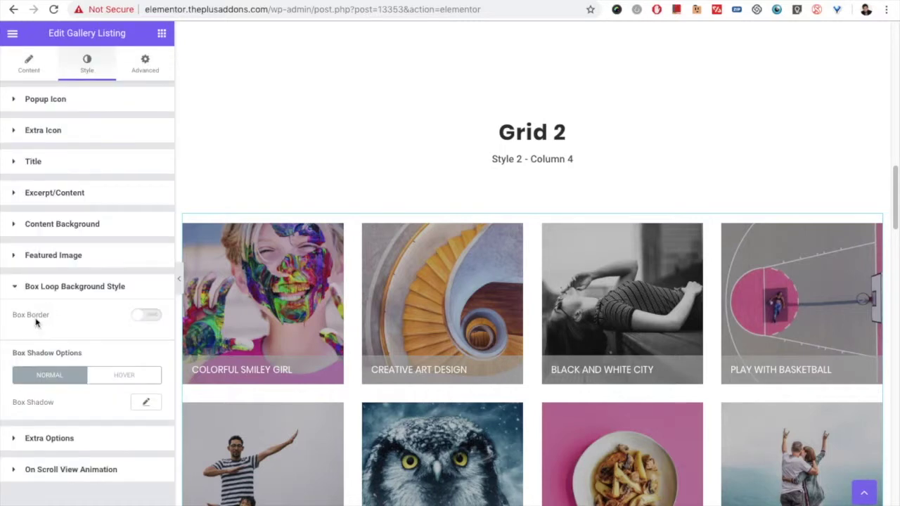
pyautogui.click(147, 316)
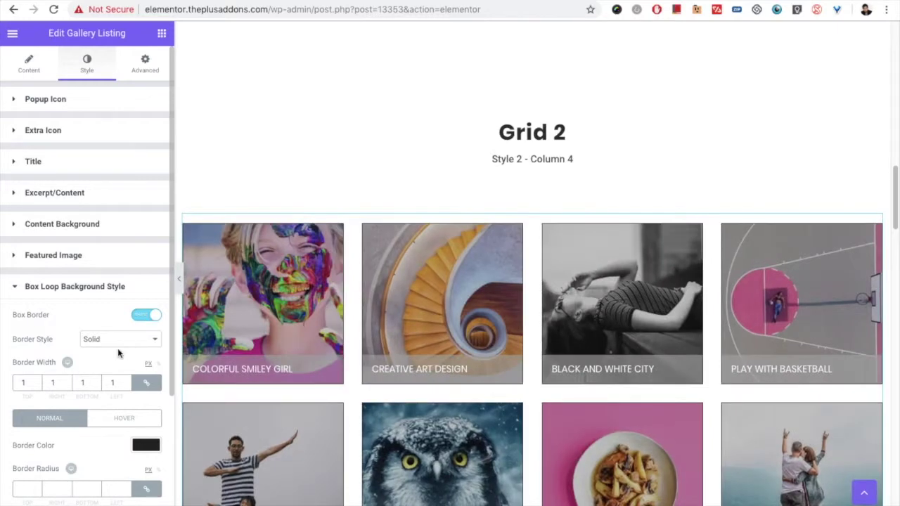
pyautogui.click(117, 343)
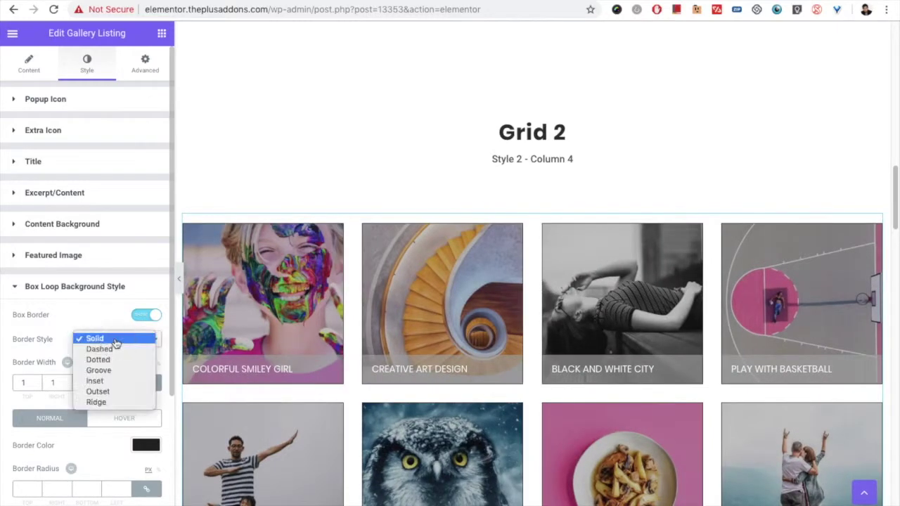
pyautogui.click(103, 368)
pyautogui.scroll(-1, 56, 329)
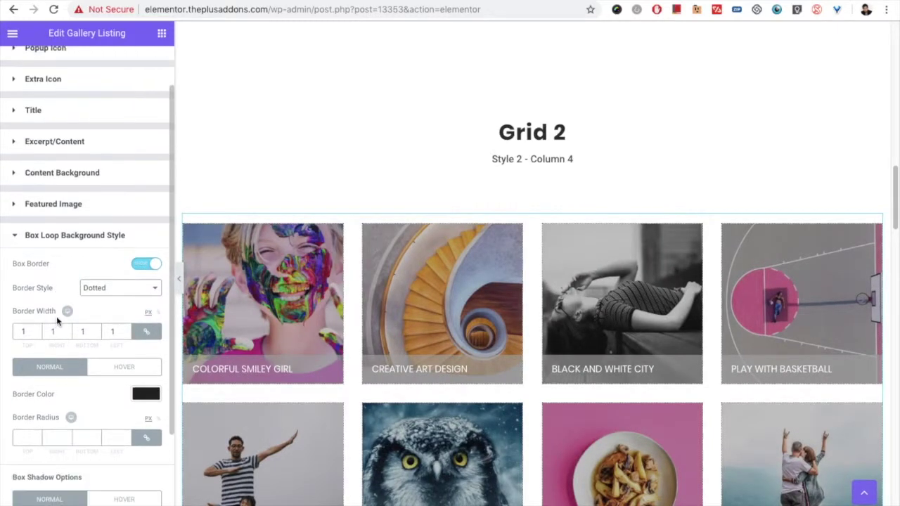
pyautogui.click(19, 318)
pyautogui.doubleClick(19, 318)
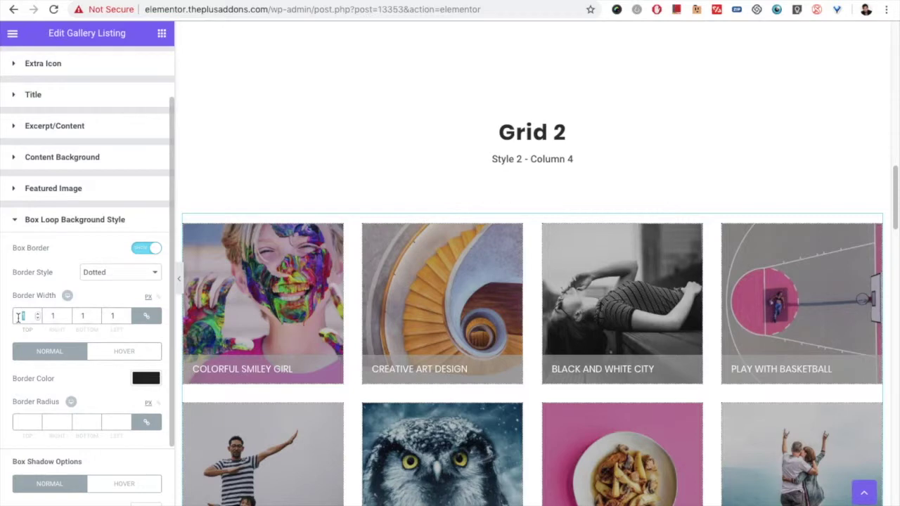
pyautogui.write('5')
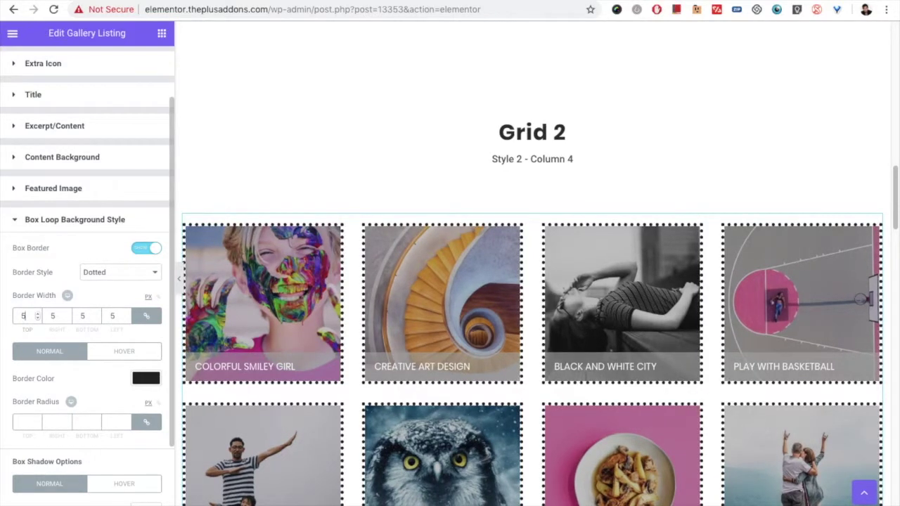
# Step: Set the cards' hover border colour to blue
pyautogui.scroll(-1, 53, 348)
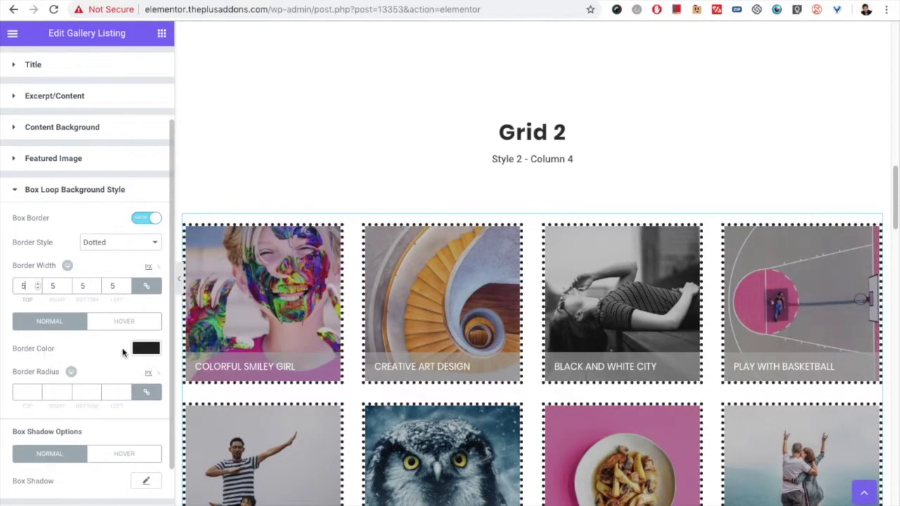
pyautogui.click(120, 322)
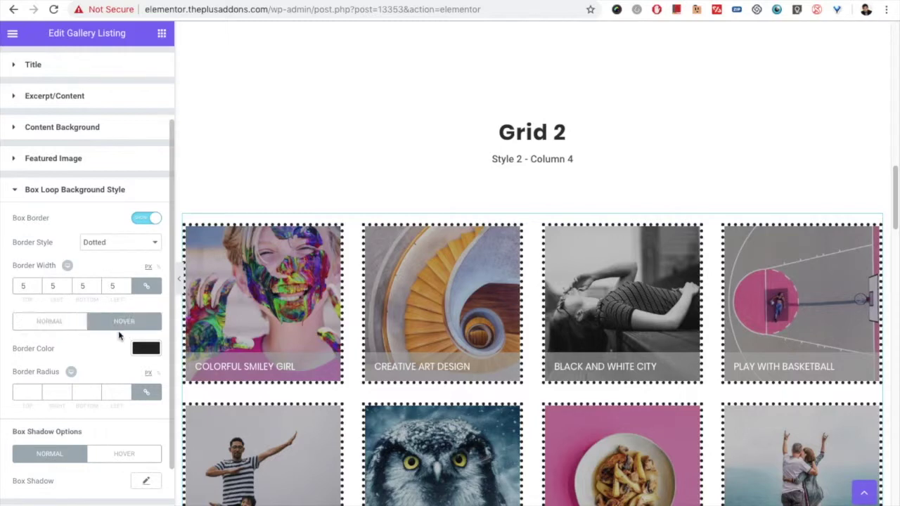
pyautogui.click(141, 350)
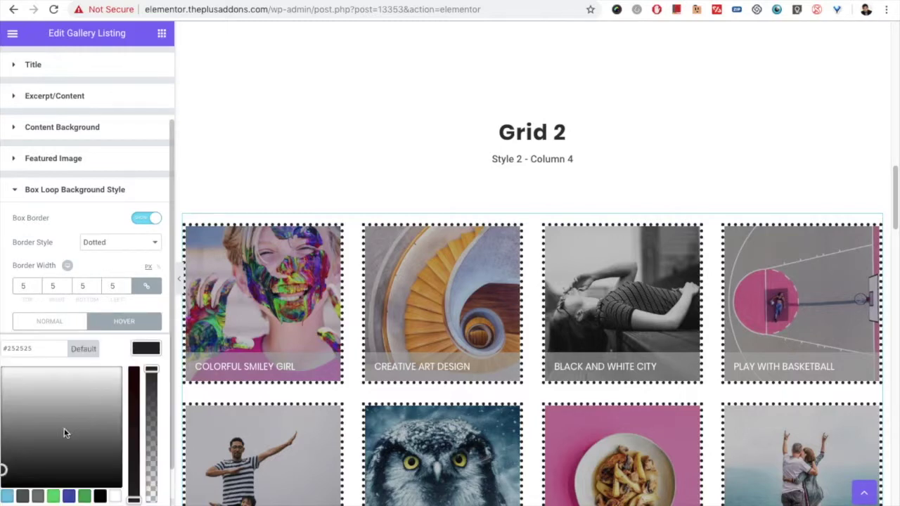
pyautogui.click(68, 495)
pyautogui.click(274, 319)
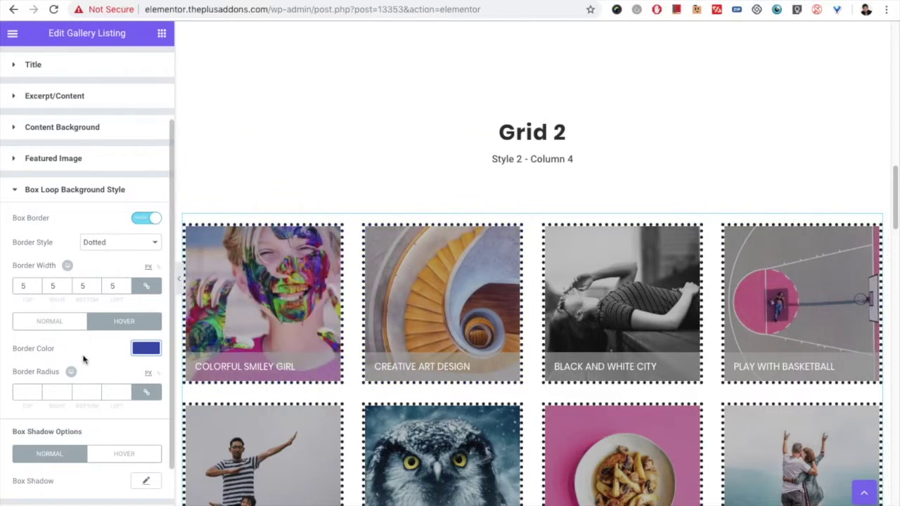
# Step: Look over the card border radius and hover box-shadow settings
pyautogui.scroll(-1, 77, 366)
pyautogui.click(21, 375)
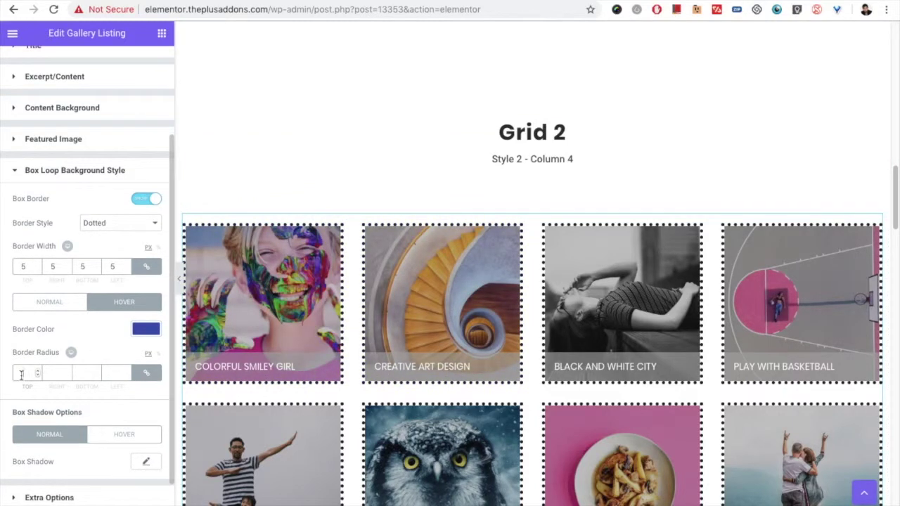
pyautogui.scroll(-1, 53, 430)
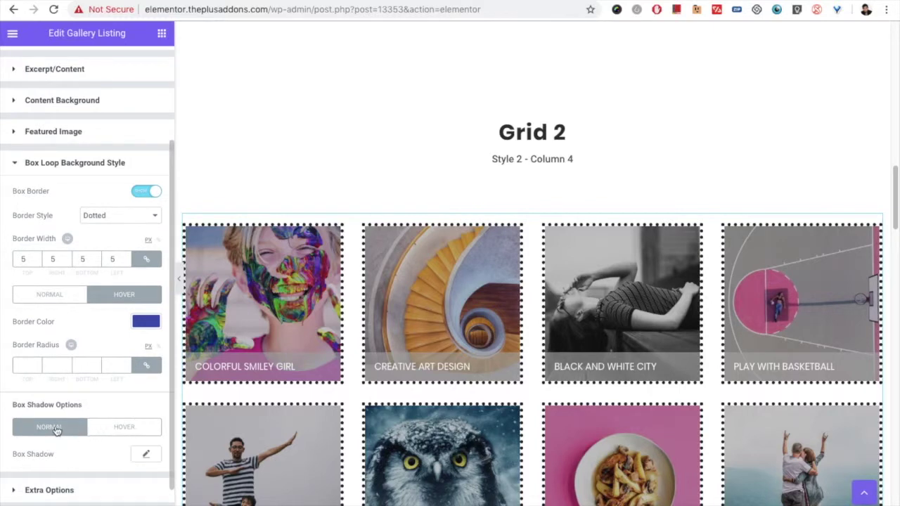
pyautogui.click(105, 430)
pyautogui.scroll(-1, 76, 406)
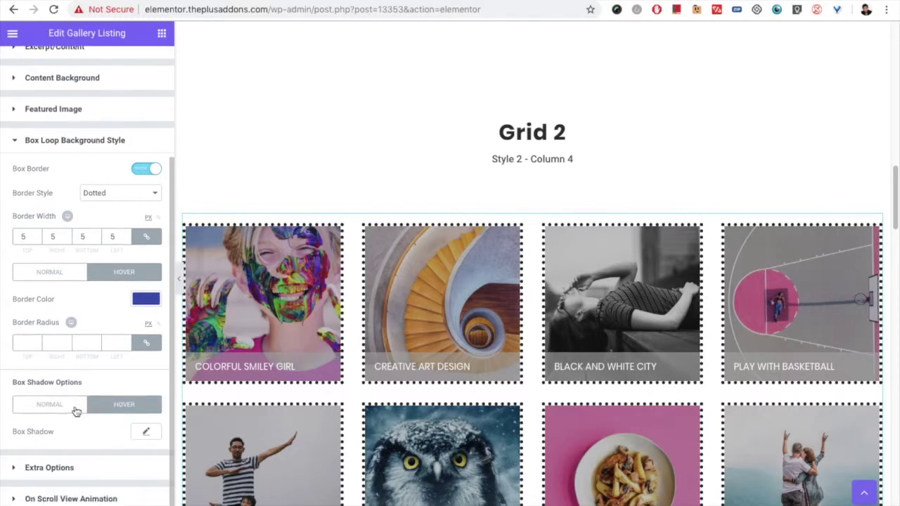
pyautogui.click(64, 467)
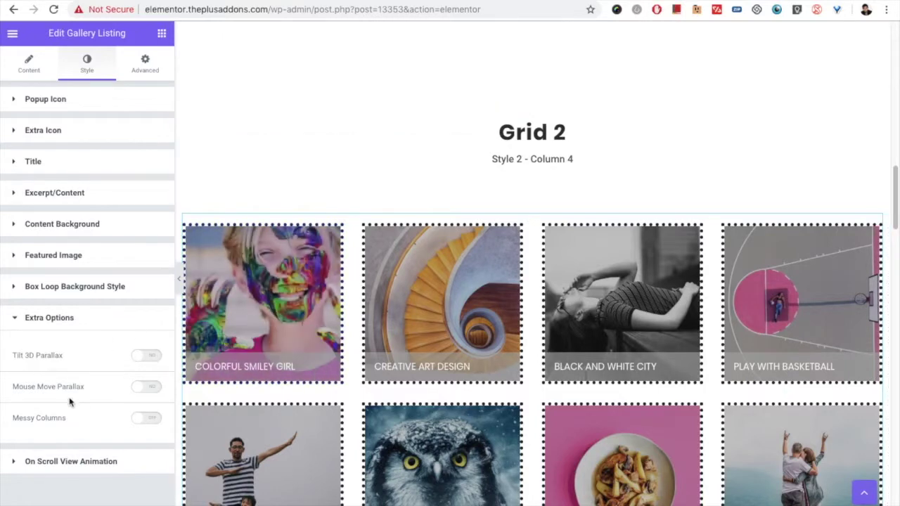
pyautogui.click(143, 388)
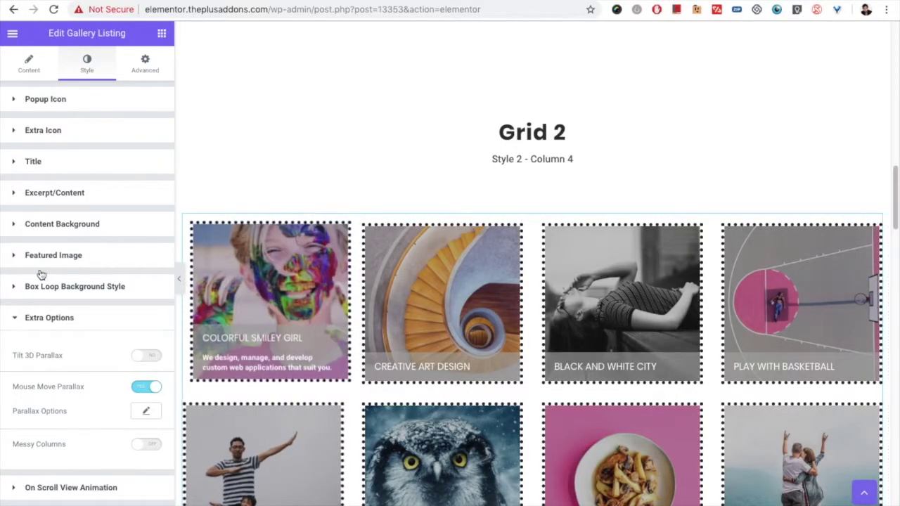
pyautogui.click(136, 417)
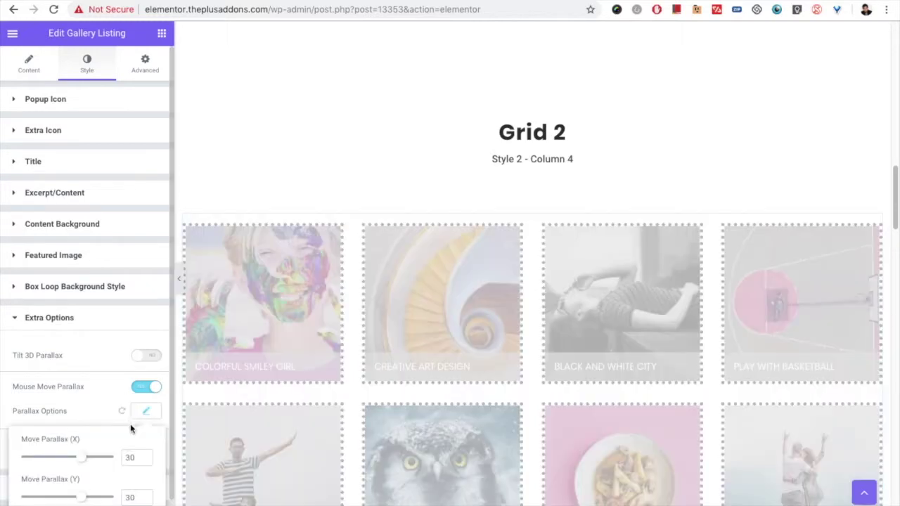
pyautogui.scroll(-1, 67, 415)
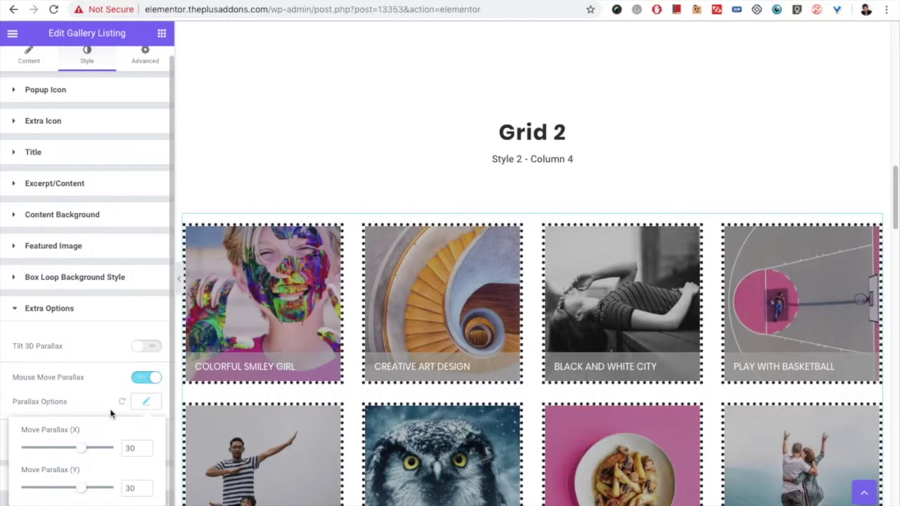
pyautogui.click(149, 405)
pyautogui.click(146, 379)
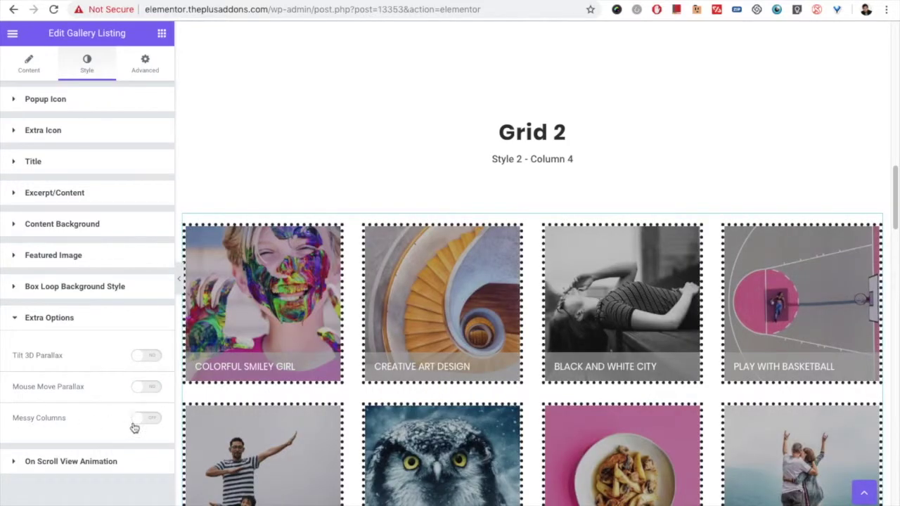
# Step: Turn on Messy Columns and give column 2 an offset of 80
pyautogui.click(146, 418)
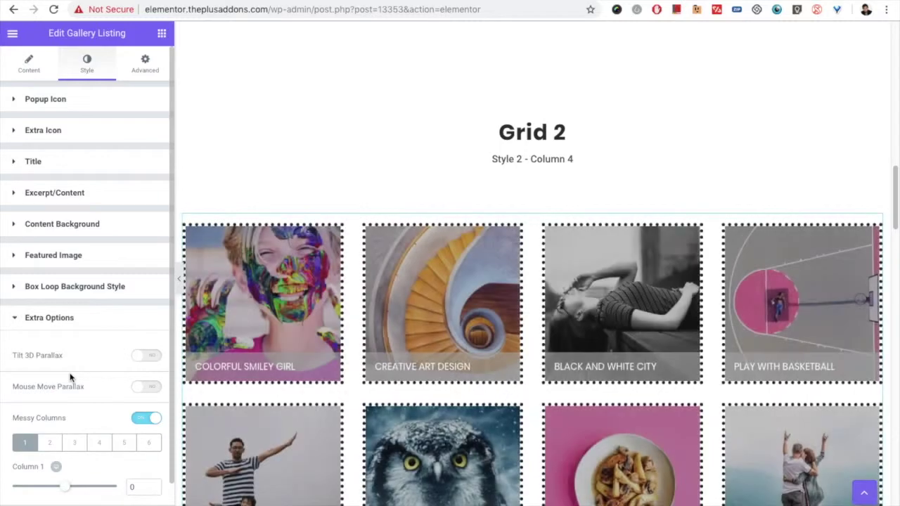
pyautogui.scroll(-1, 69, 377)
pyautogui.scroll(-1, 61, 420)
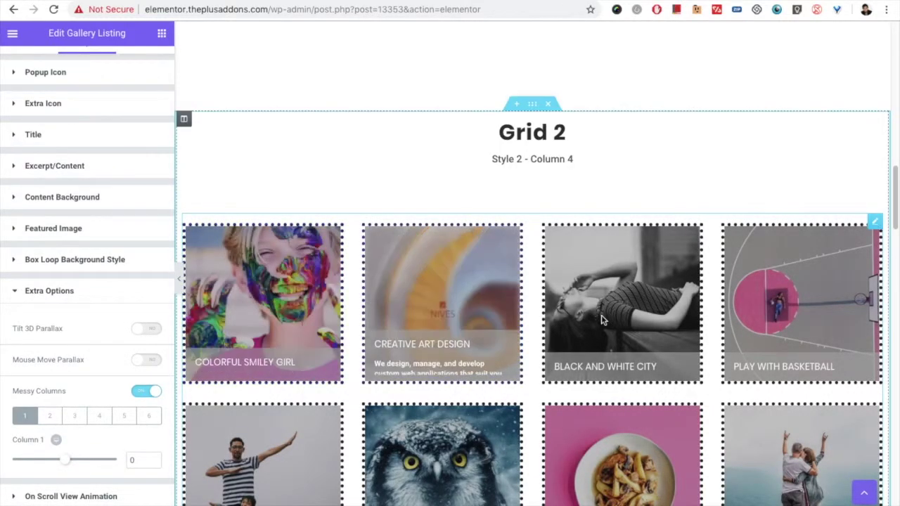
pyautogui.click(50, 419)
pyautogui.moveTo(137, 462); pyautogui.dragTo(126, 459)
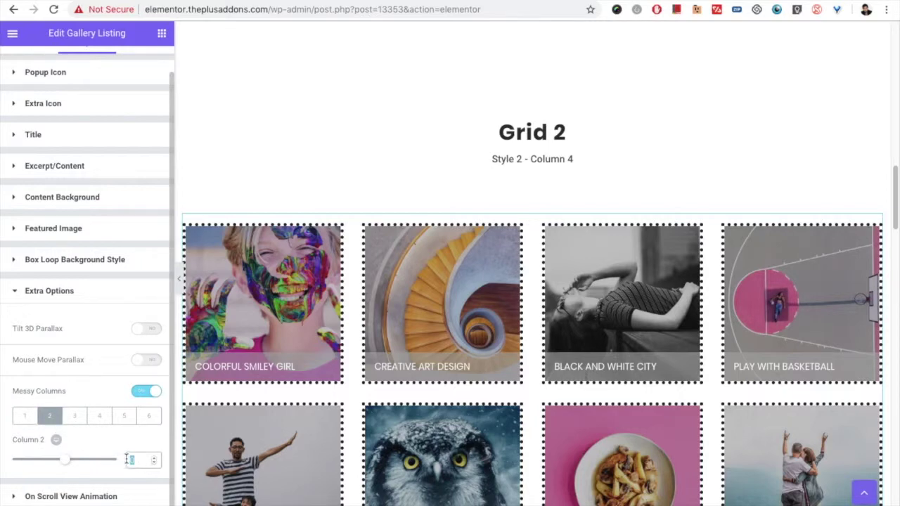
pyautogui.write('80')
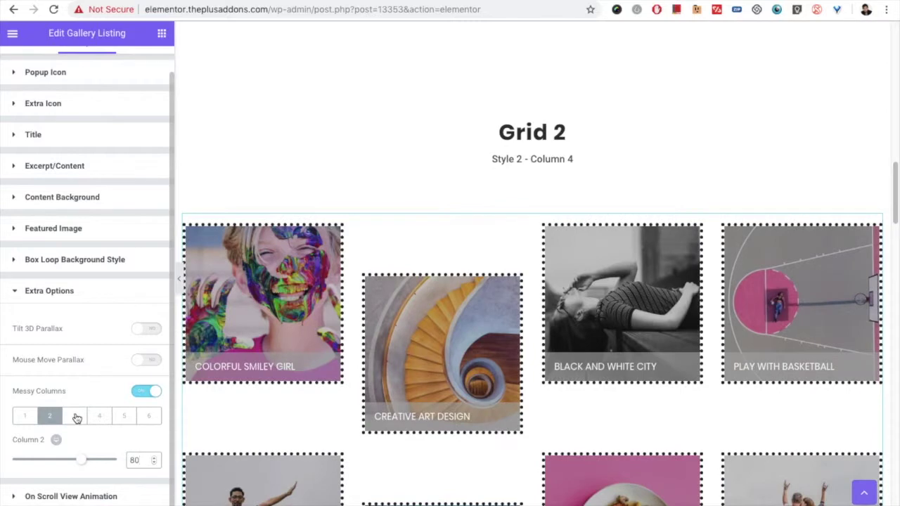
# Step: Give column 4 an offset of 80 and review the other columns' offsets
pyautogui.click(77, 417)
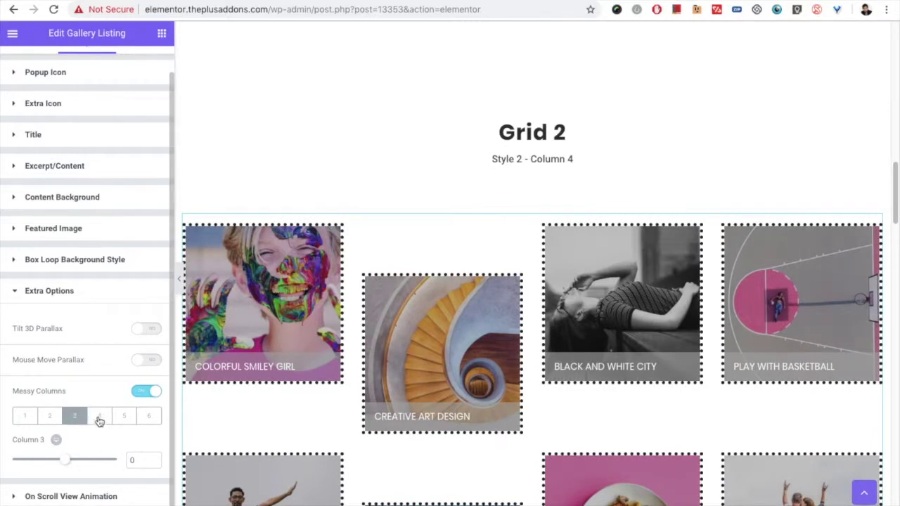
pyautogui.click(99, 417)
pyautogui.moveTo(138, 462); pyautogui.dragTo(127, 461)
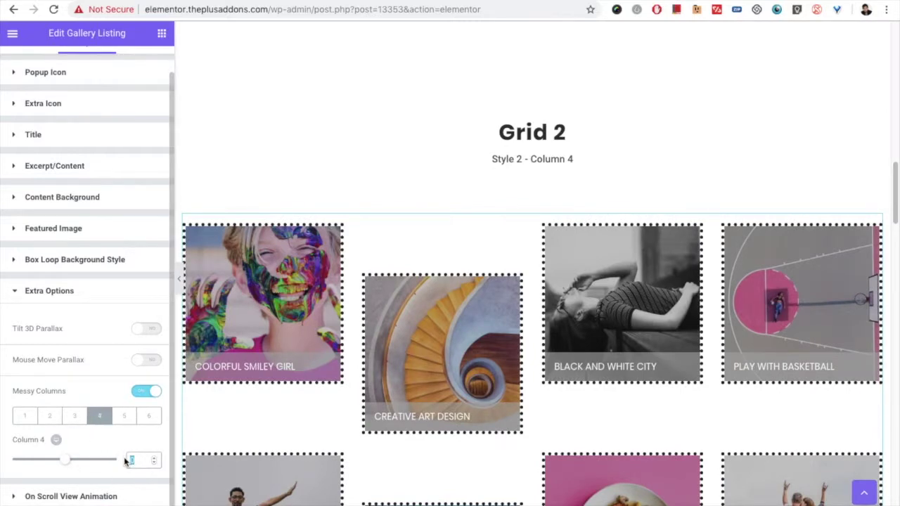
pyautogui.write('80')
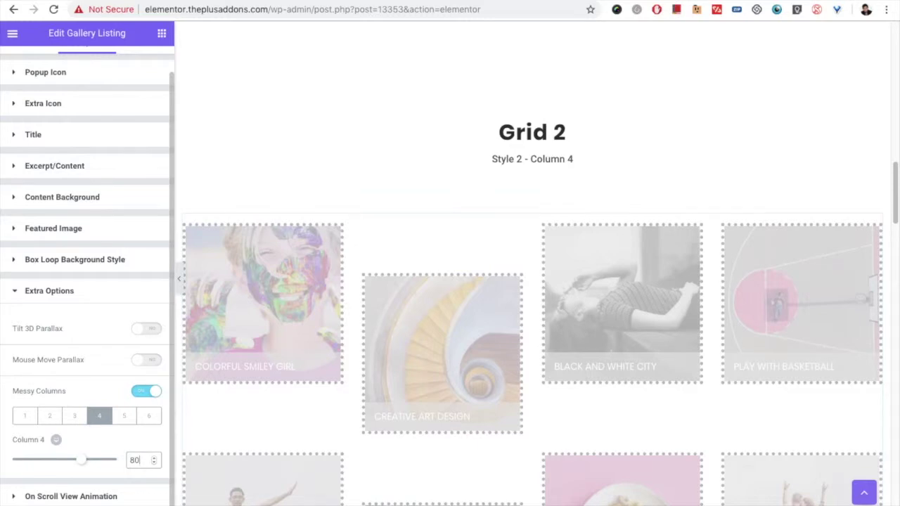
pyautogui.scroll(-2, 422, 394)
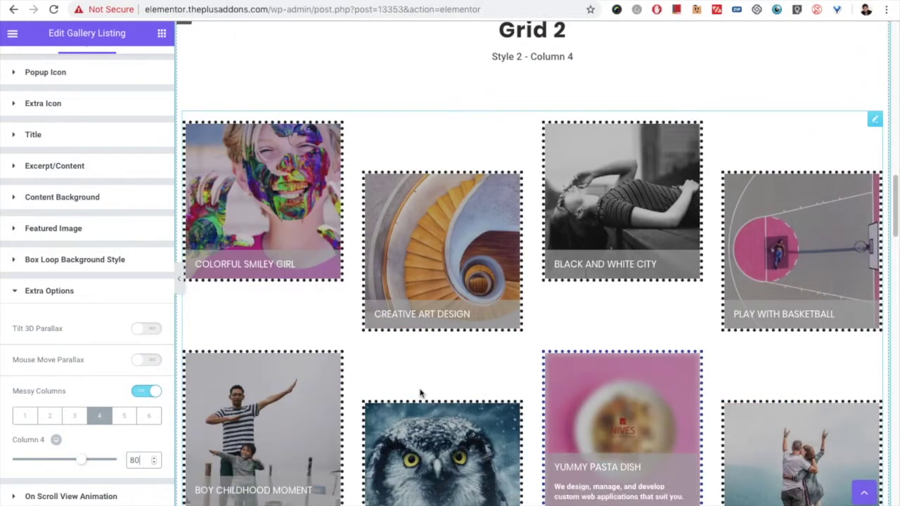
pyautogui.scroll(-1, 591, 258)
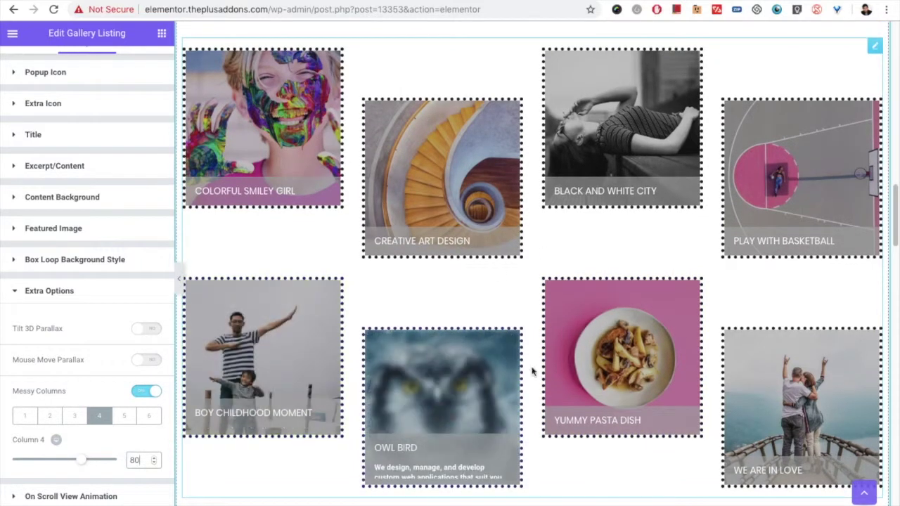
pyautogui.click(125, 420)
pyautogui.click(147, 416)
pyautogui.click(98, 418)
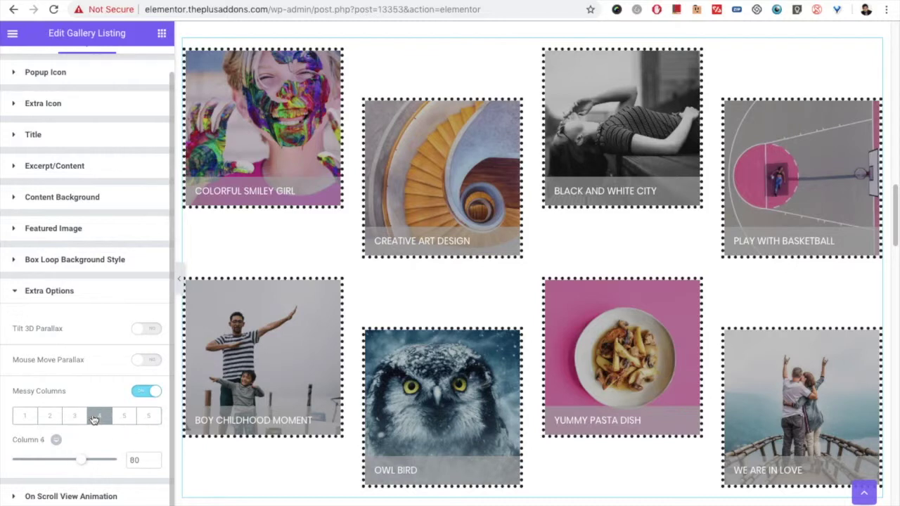
pyautogui.click(26, 418)
pyautogui.click(98, 419)
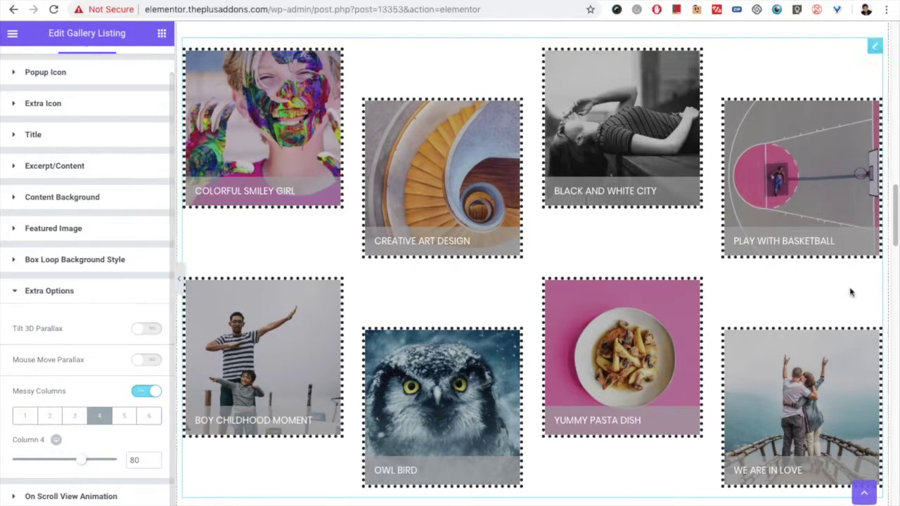
pyautogui.scroll(1, 872, 140)
# Step: Change the Grid 2 gallery layout to Masonry, then to Metro
pyautogui.click(59, 497)
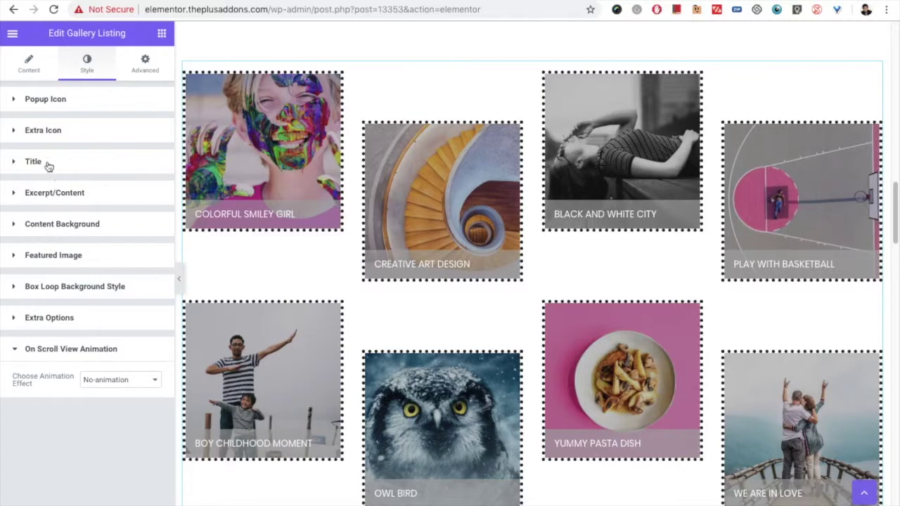
pyautogui.click(32, 75)
pyautogui.click(116, 156)
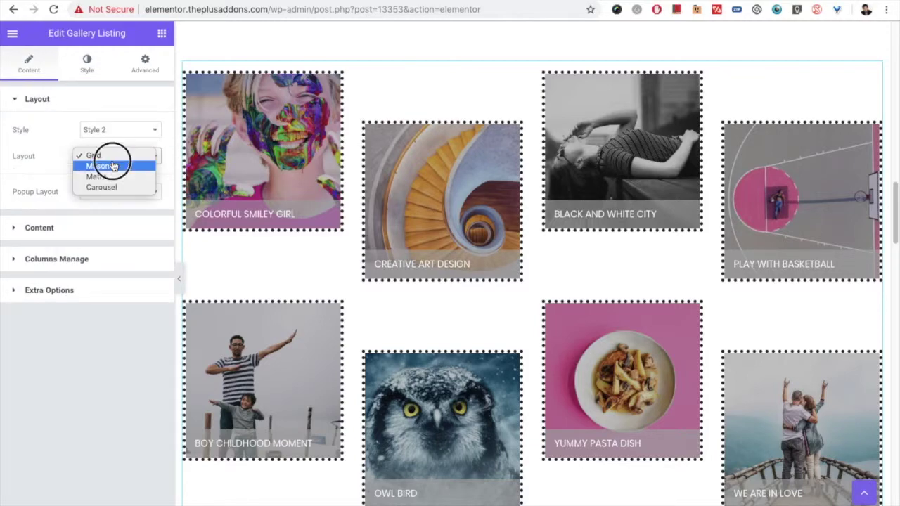
pyautogui.click(113, 166)
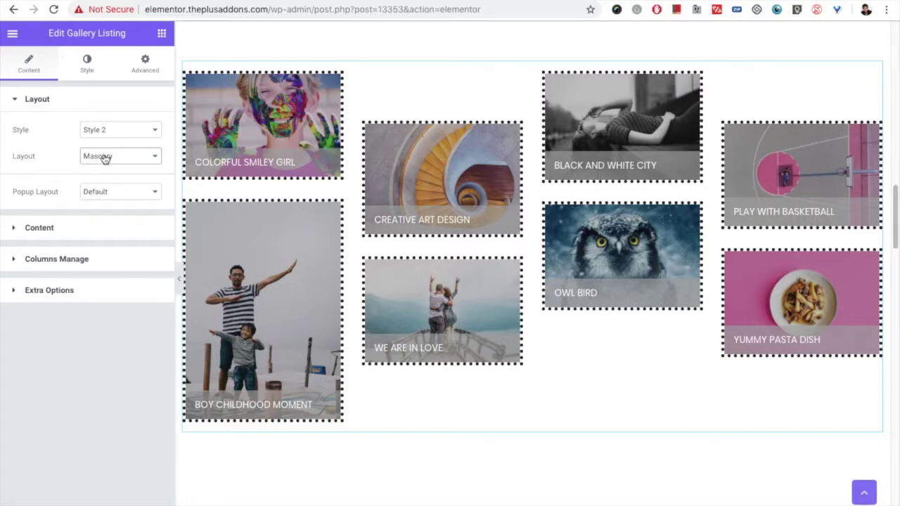
pyautogui.click(104, 159)
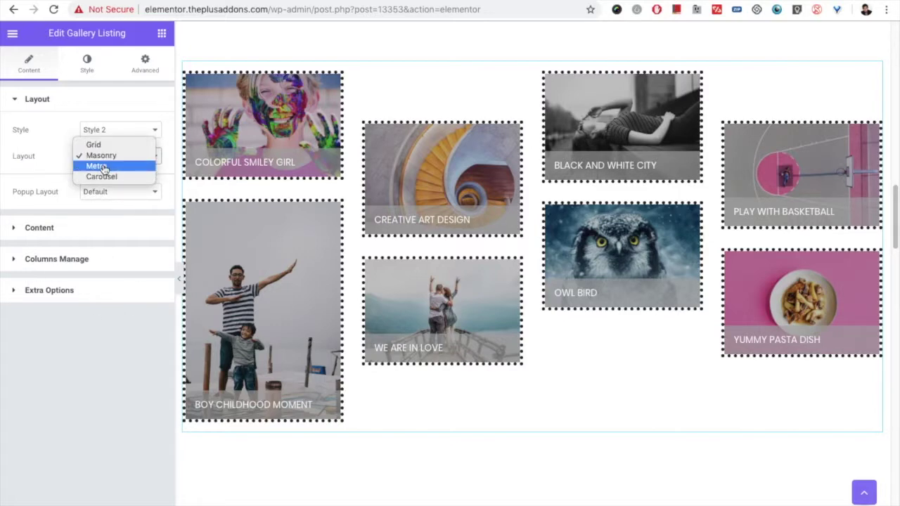
pyautogui.click(99, 167)
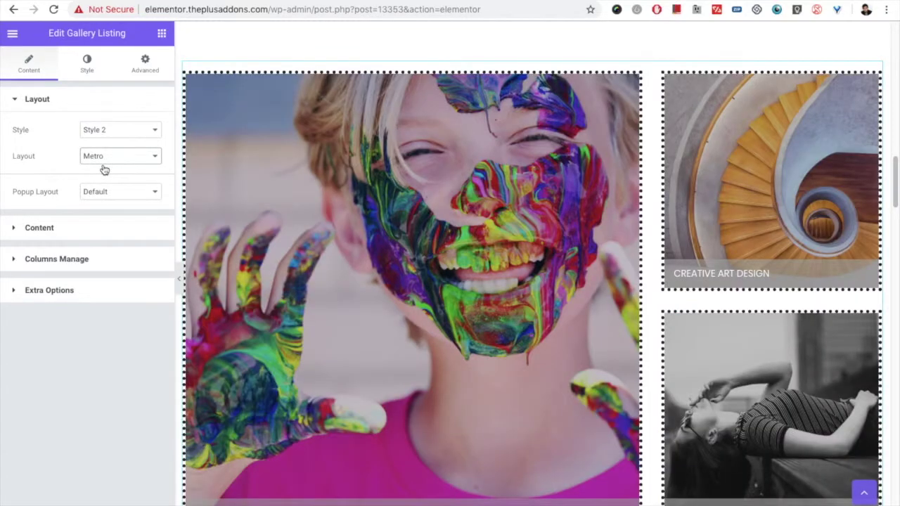
pyautogui.click(67, 260)
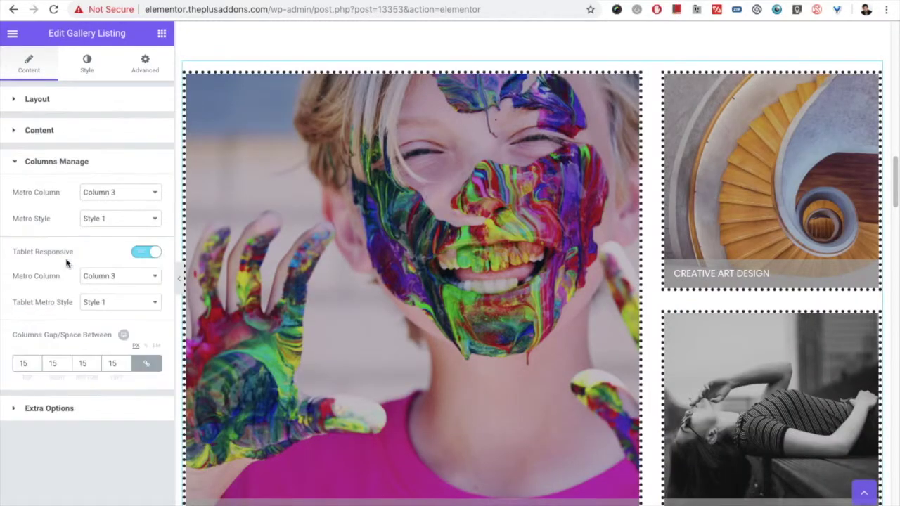
# Step: Set Metro Column to Column 4, keep Metro Style 1, and turn Tablet Responsive off
pyautogui.click(109, 196)
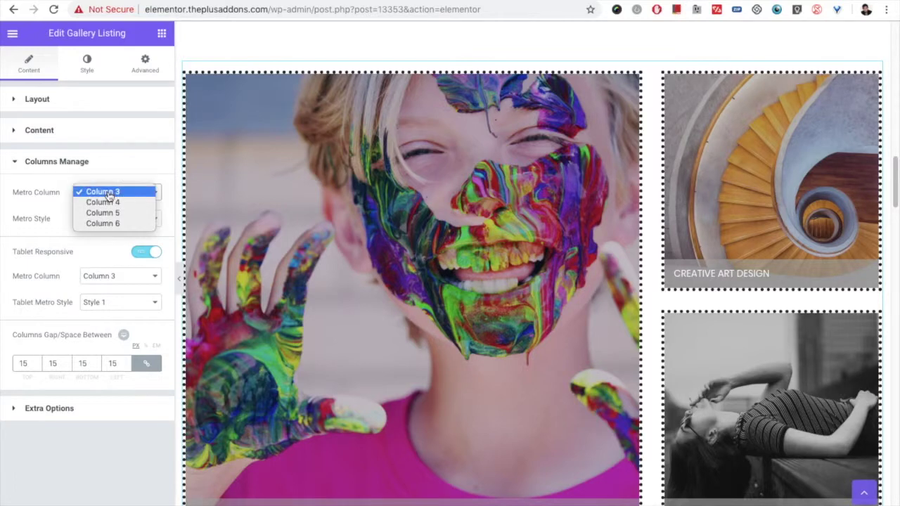
pyautogui.click(49, 202)
pyautogui.click(104, 199)
pyautogui.click(105, 190)
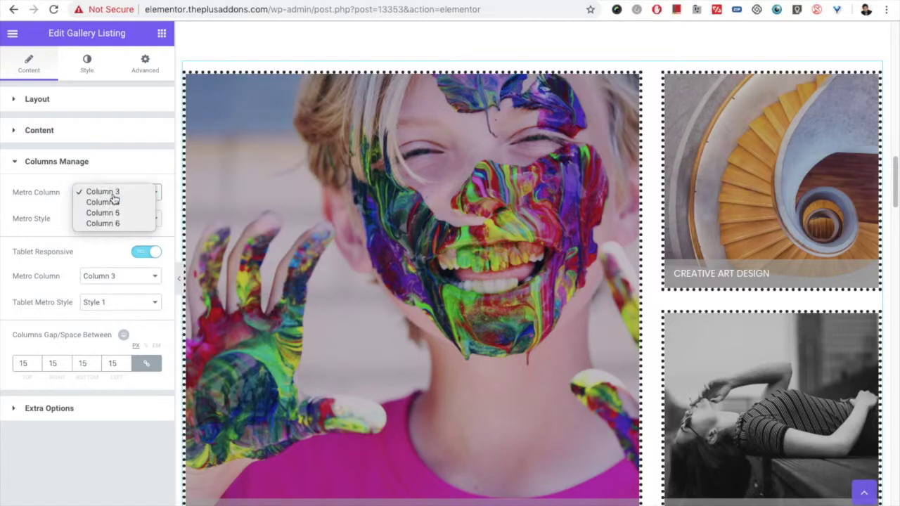
pyautogui.click(90, 222)
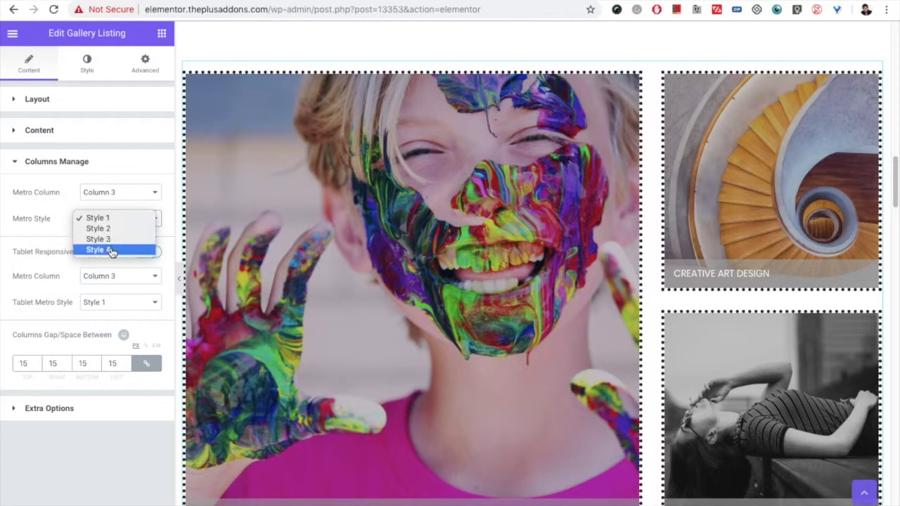
pyautogui.click(120, 187)
pyautogui.click(121, 189)
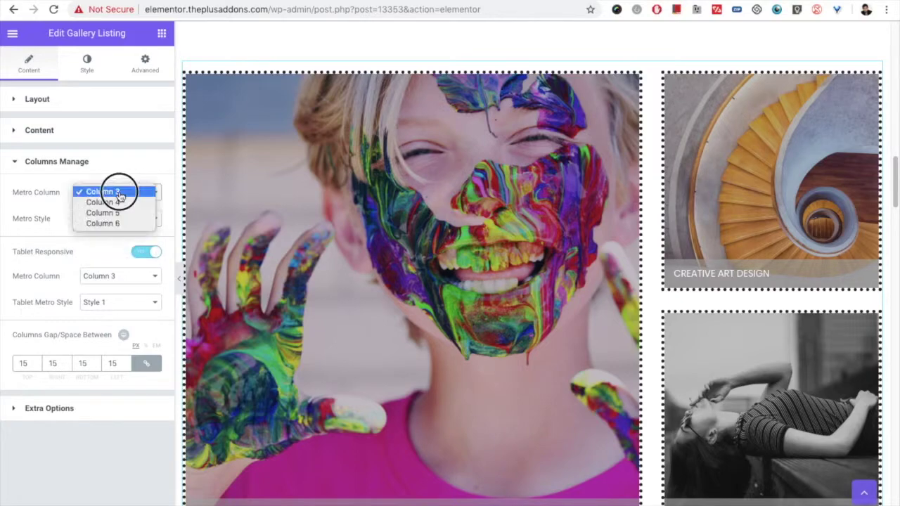
pyautogui.click(114, 203)
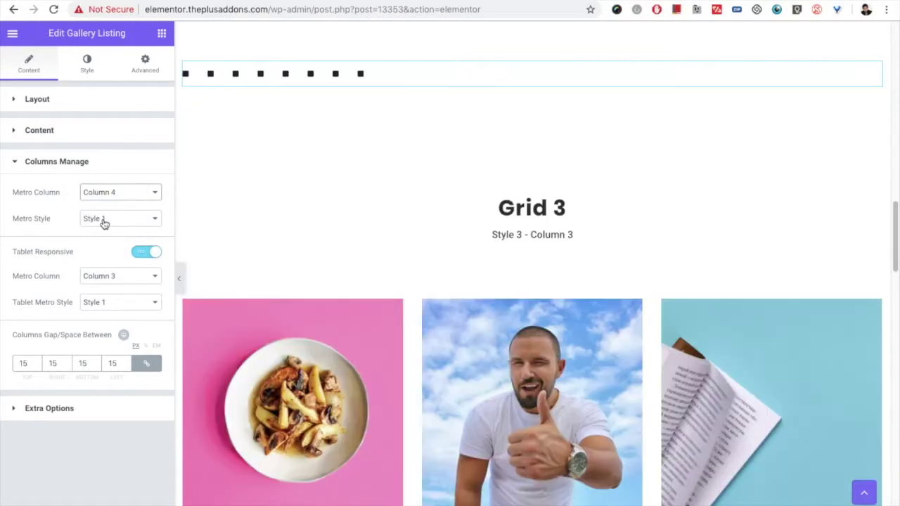
pyautogui.click(105, 220)
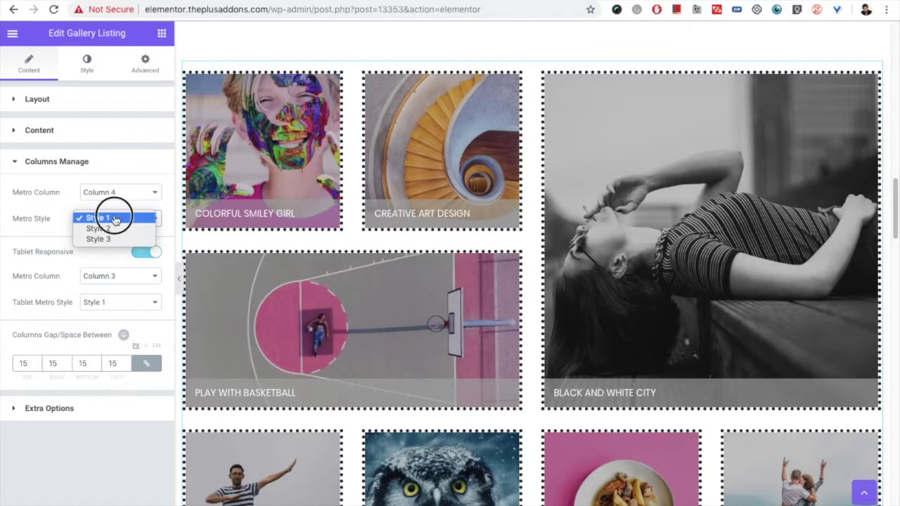
pyautogui.click(115, 219)
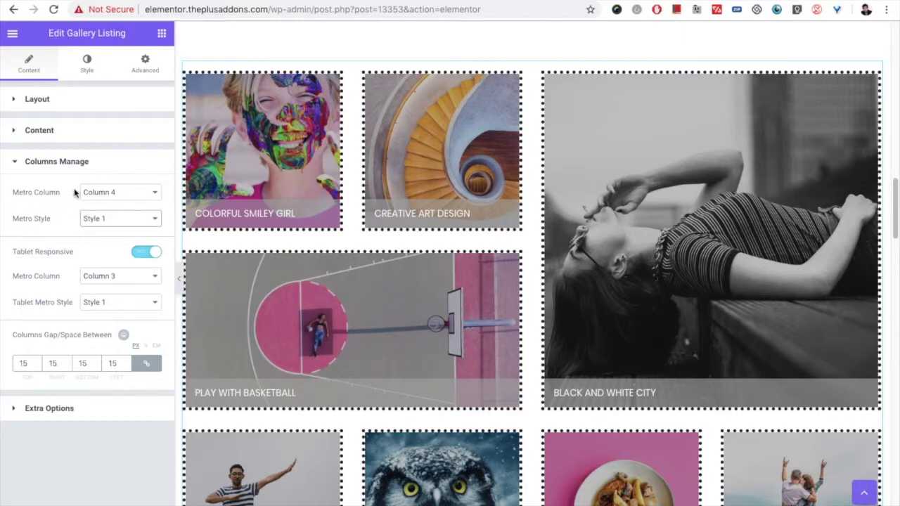
pyautogui.click(144, 256)
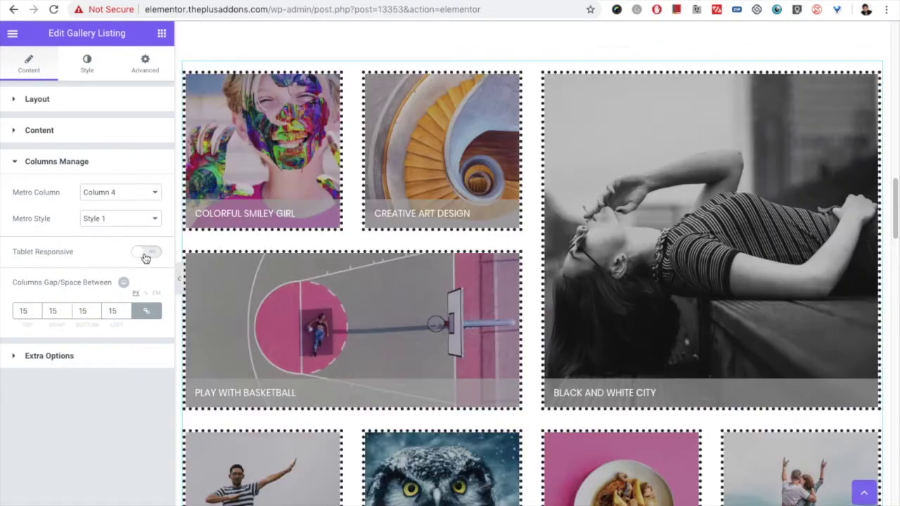
# Step: Turn Tablet Responsive back on with Column 3 and tablet Metro Style 1
pyautogui.click(145, 256)
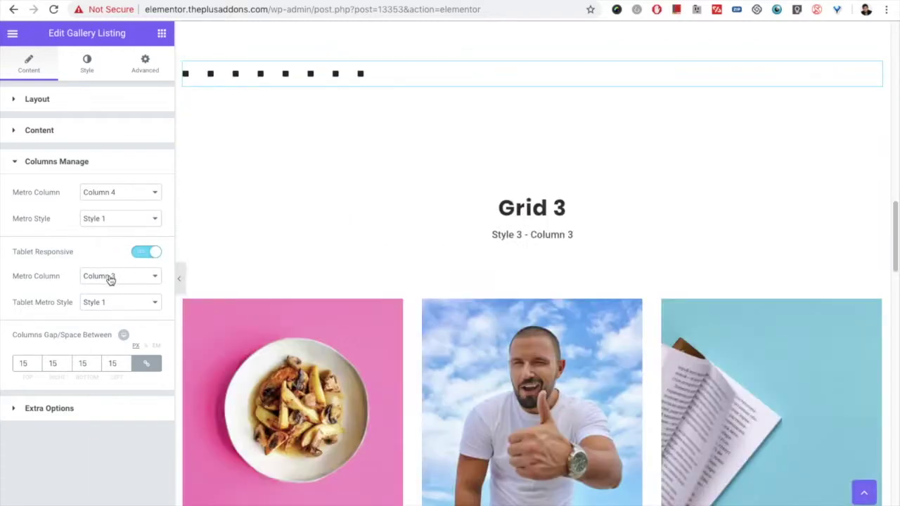
pyautogui.click(110, 279)
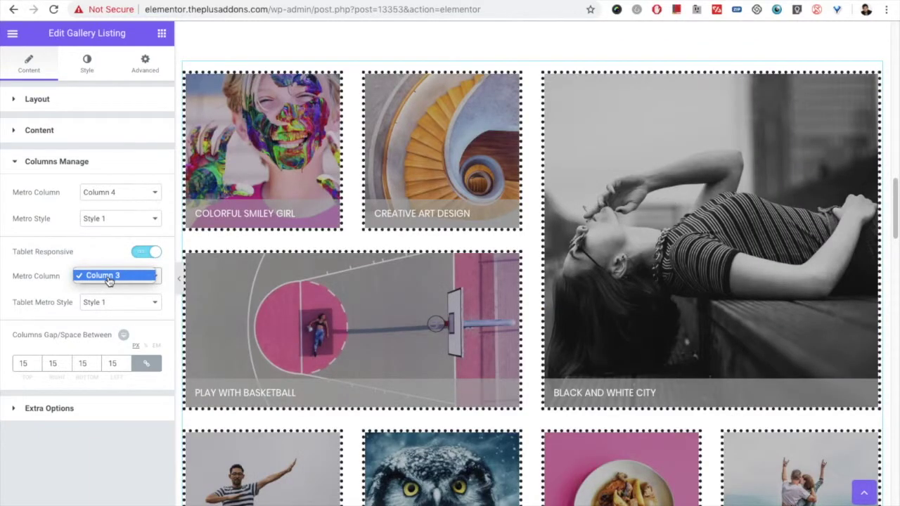
pyautogui.click(109, 278)
pyautogui.click(106, 308)
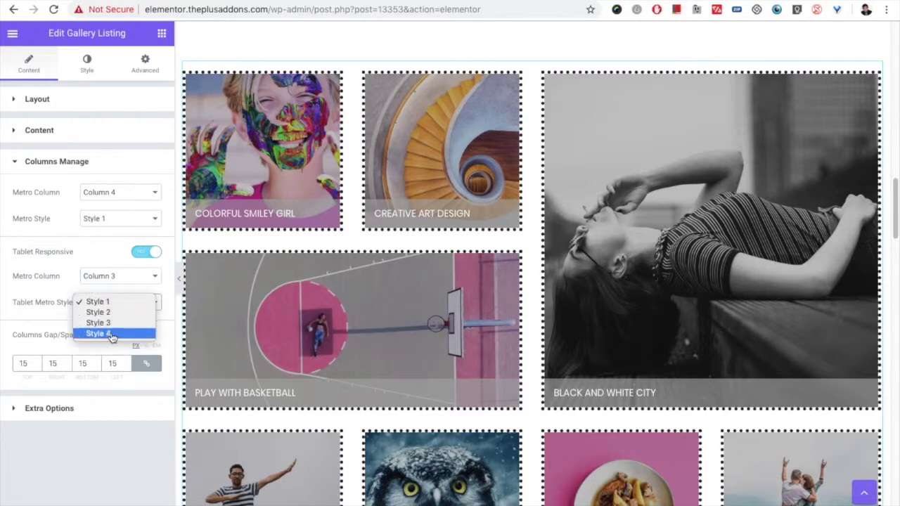
pyautogui.click(113, 301)
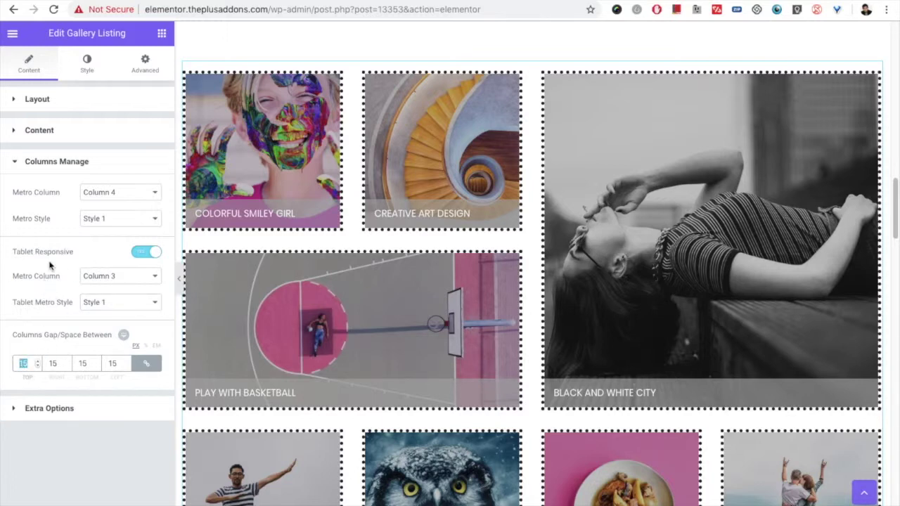
pyautogui.click(38, 99)
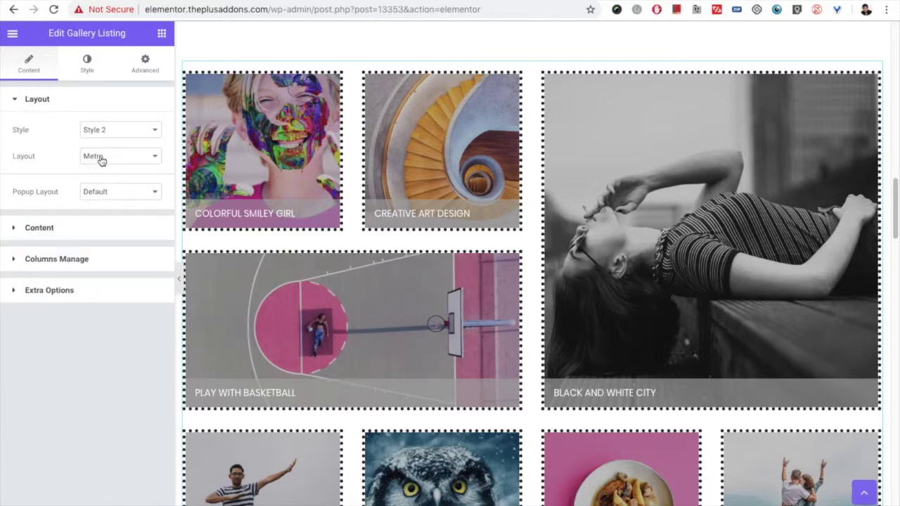
pyautogui.click(101, 156)
# Step: Open the Messy Columns with Carousel widget, expand Extra Options, and go to its Style settings
pyautogui.click(99, 166)
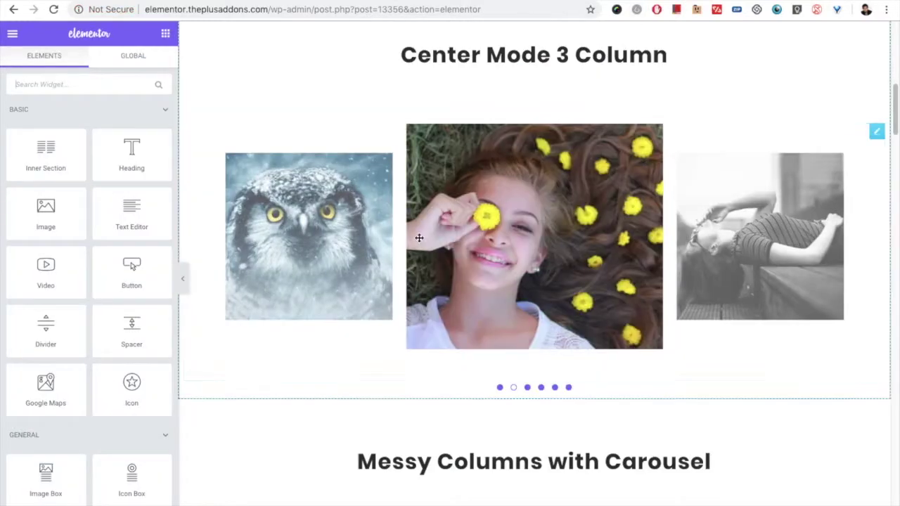
pyautogui.scroll(-5, 458, 298)
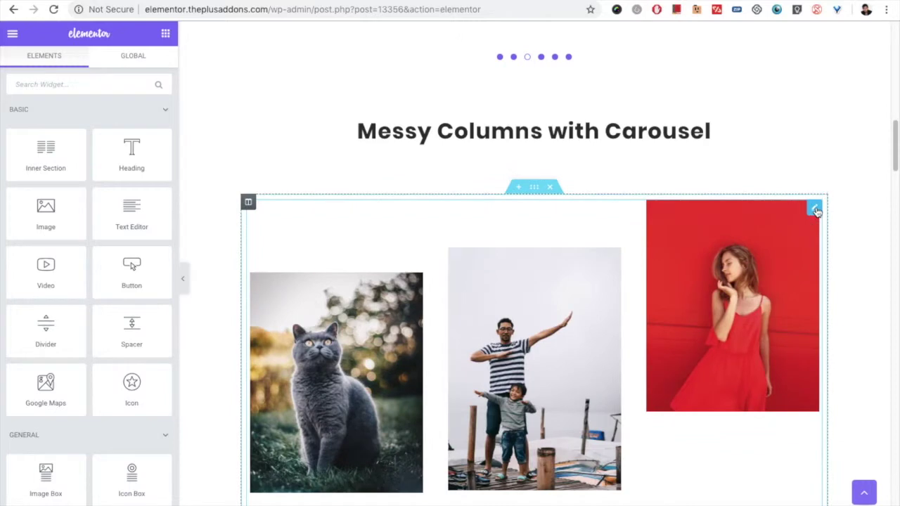
pyautogui.click(814, 209)
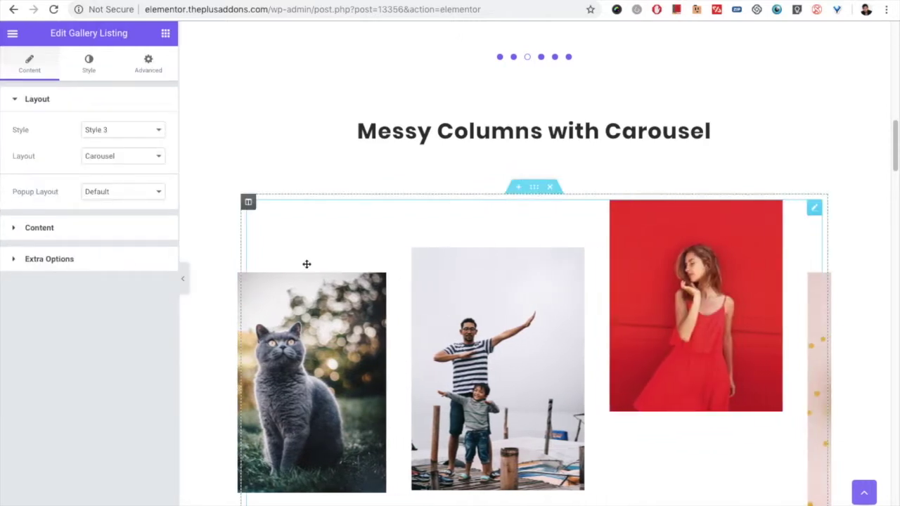
pyautogui.click(45, 258)
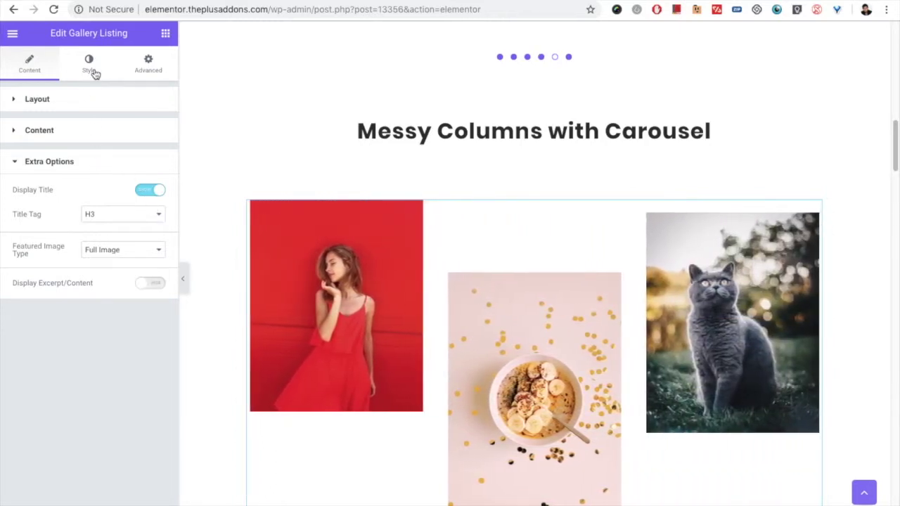
pyautogui.click(90, 68)
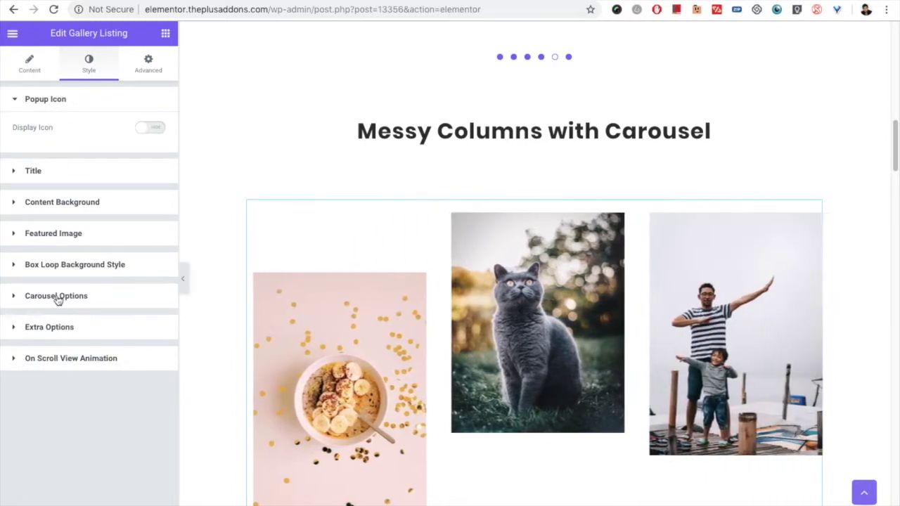
# Step: Keep the carousel's Horizontal slider mode and One Column next/previous stepping, checking each device's columns
pyautogui.click(56, 295)
pyautogui.scroll(-3, 65, 279)
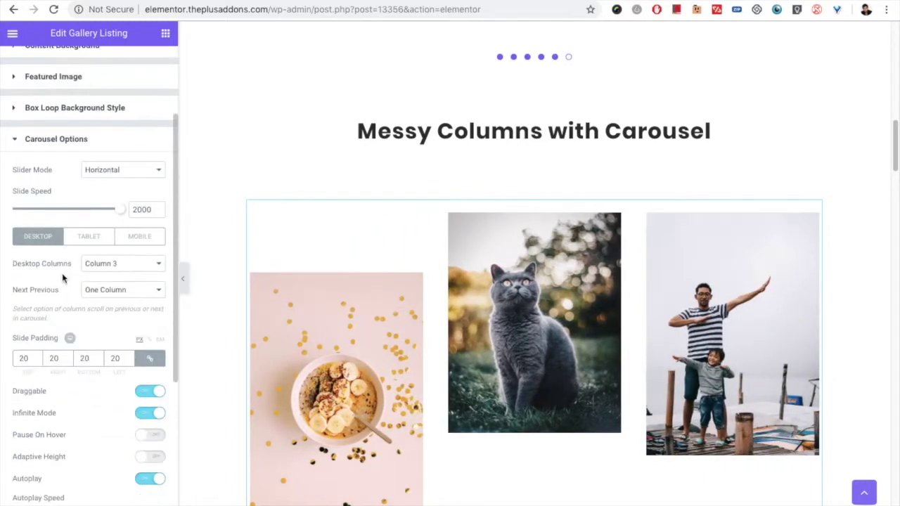
pyautogui.scroll(3, 64, 155)
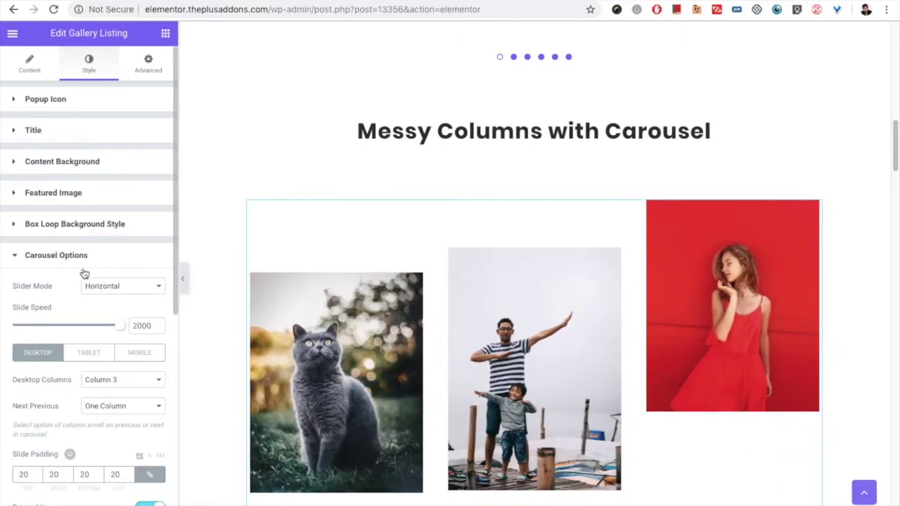
pyautogui.scroll(-1, 84, 271)
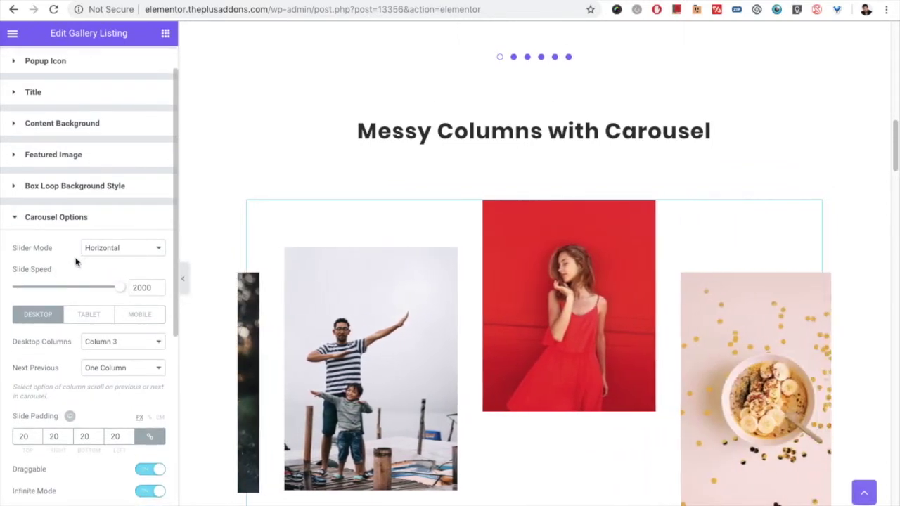
pyautogui.click(93, 251)
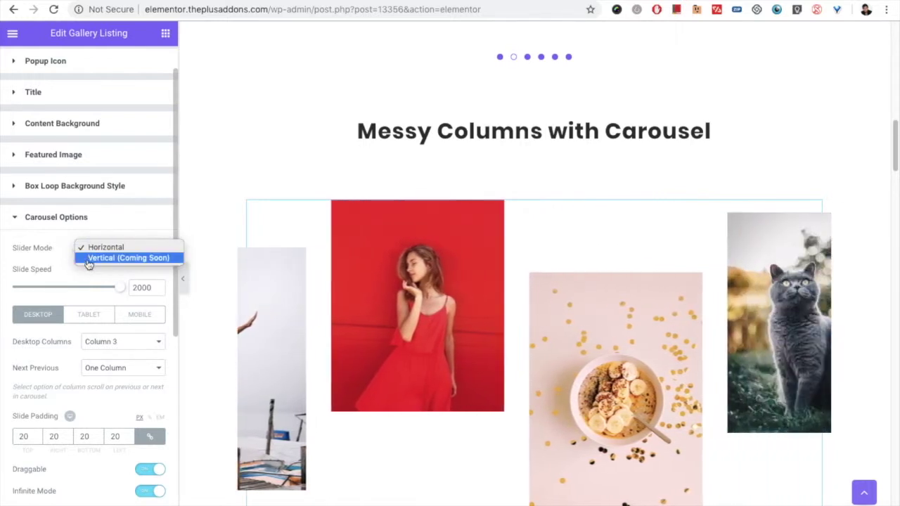
pyautogui.click(55, 251)
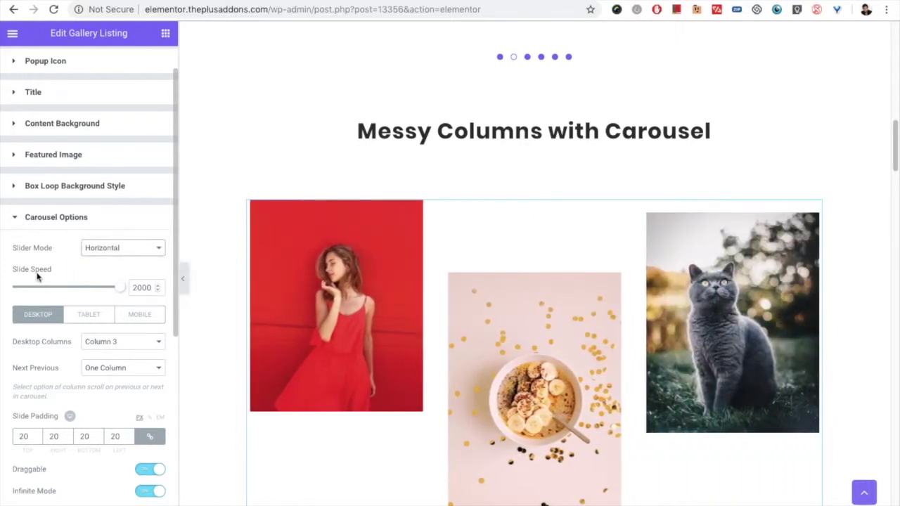
pyautogui.scroll(-1, 75, 347)
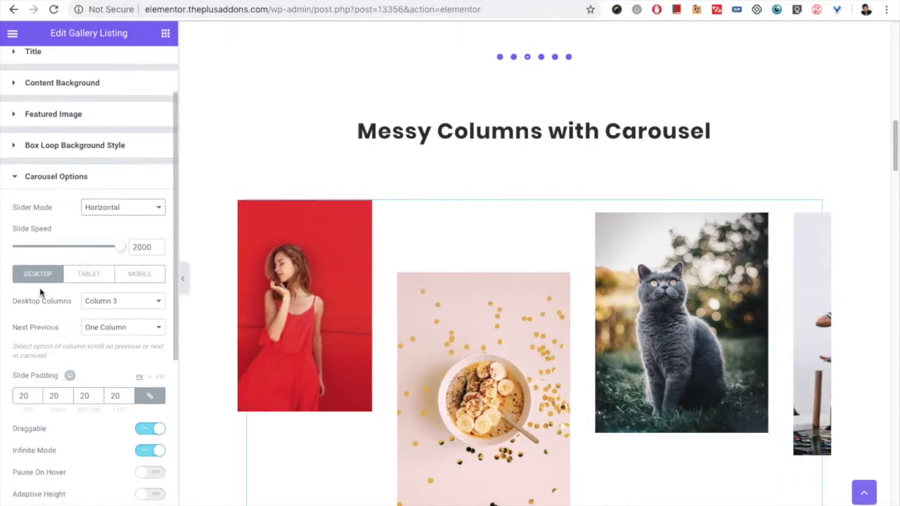
pyautogui.click(87, 281)
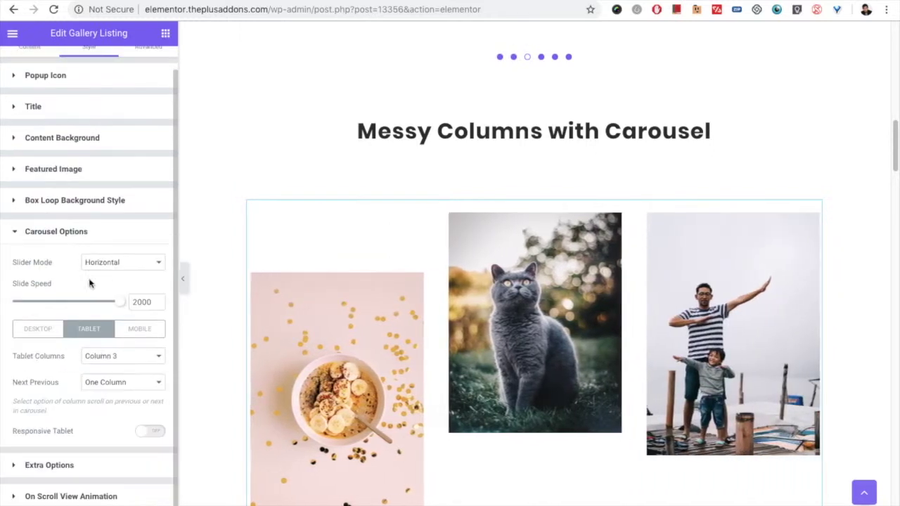
pyautogui.click(141, 329)
pyautogui.click(38, 329)
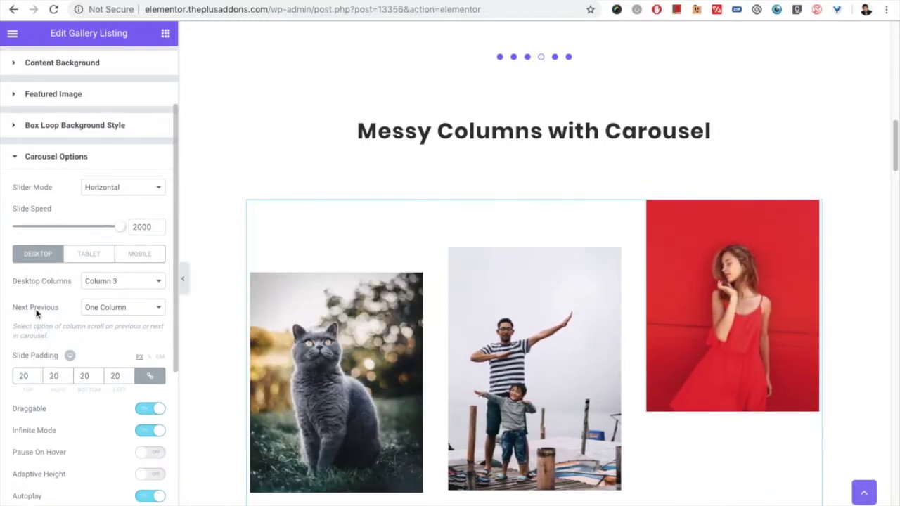
pyautogui.click(99, 309)
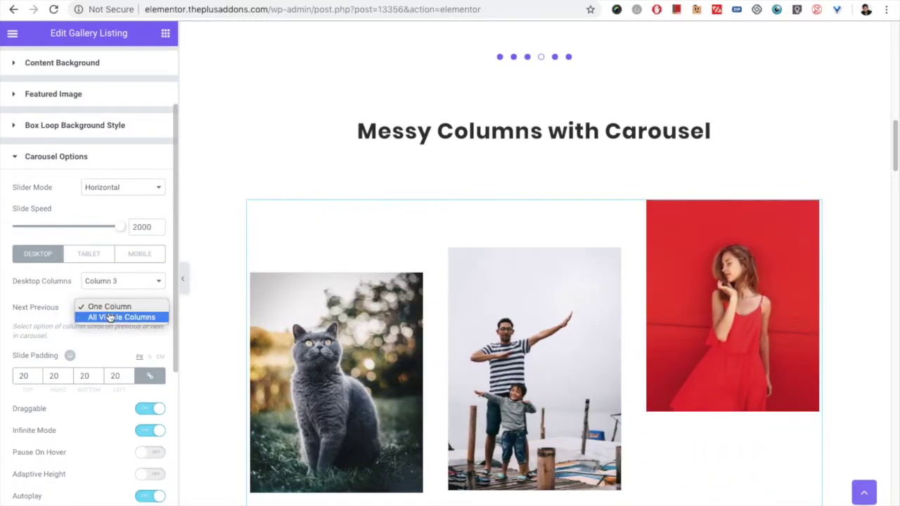
pyautogui.click(109, 308)
# Step: Review the slide padding of 20 and the autoplay speed of 2300
pyautogui.scroll(-2, 47, 338)
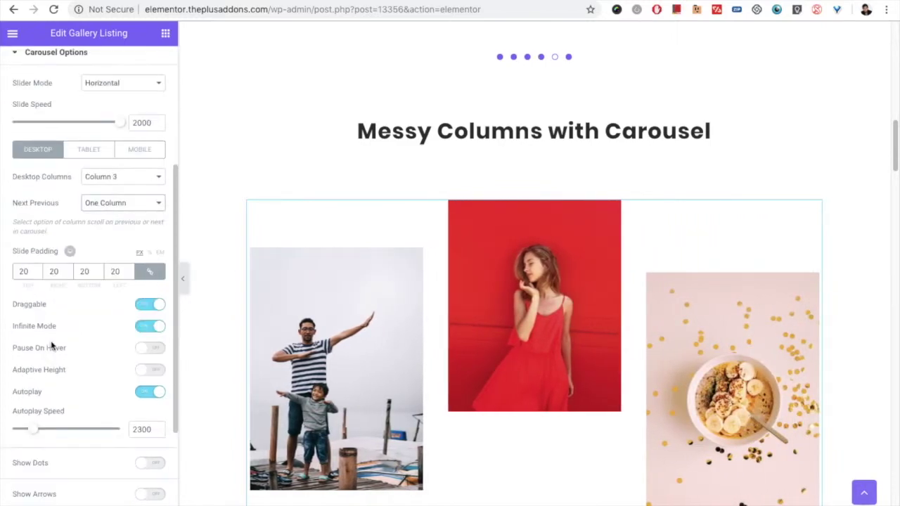
pyautogui.doubleClick(21, 271)
pyautogui.scroll(-1, 106, 331)
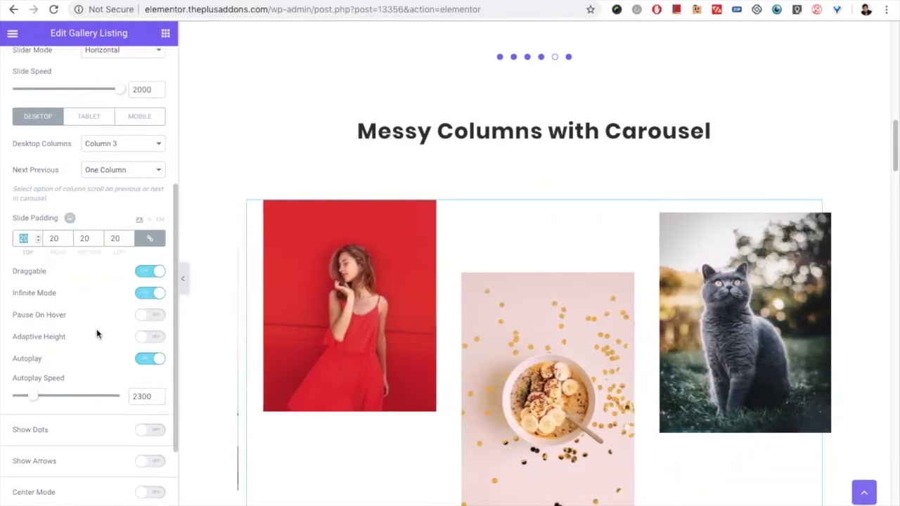
pyautogui.scroll(-2, 91, 320)
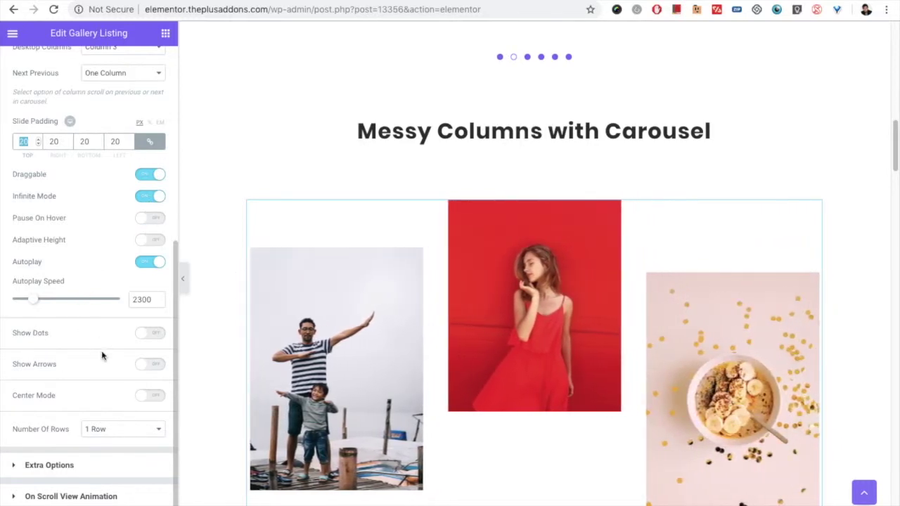
pyautogui.scroll(-10, 363, 317)
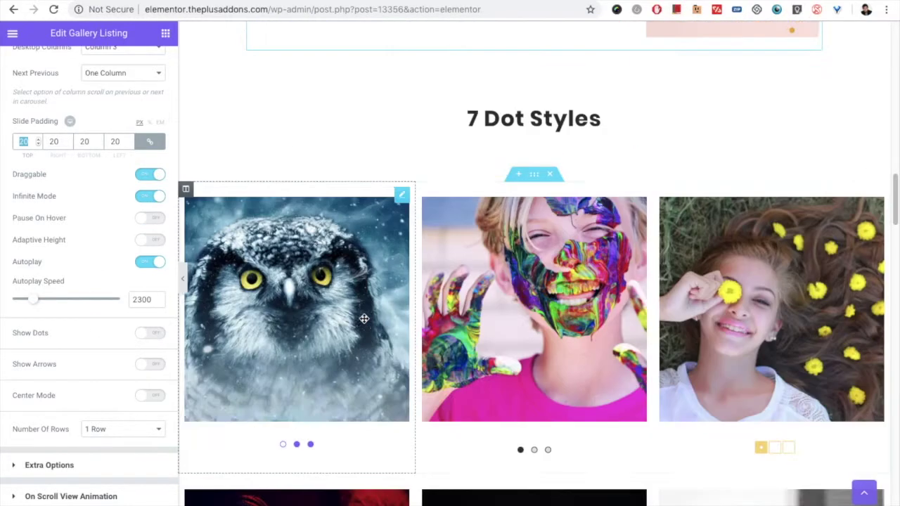
pyautogui.scroll(2, 345, 273)
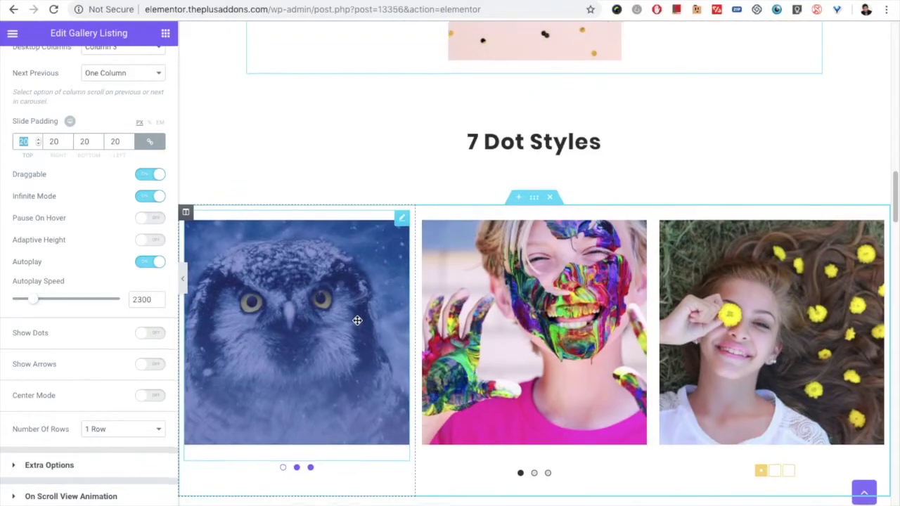
pyautogui.scroll(-1, 356, 317)
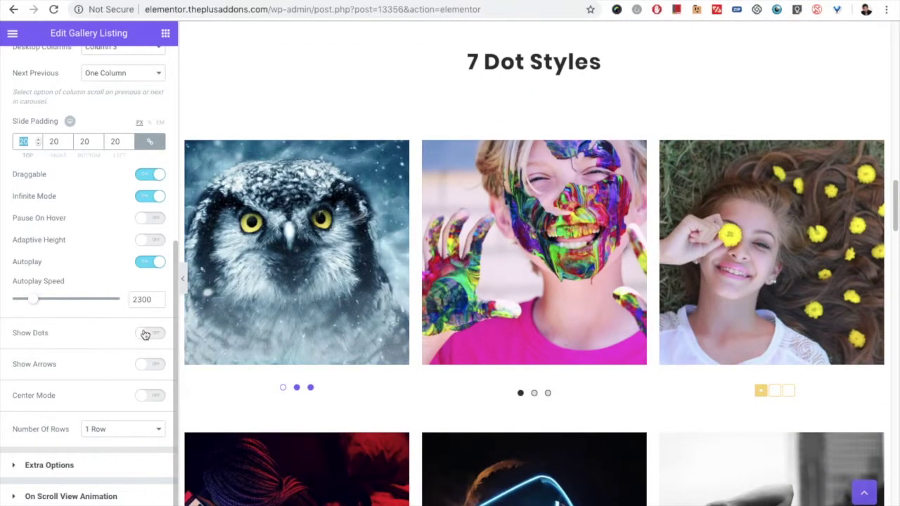
# Step: Turn on Show Dots with On Hover Dots, and enable Show Arrows
pyautogui.click(144, 334)
pyautogui.scroll(-3, 71, 338)
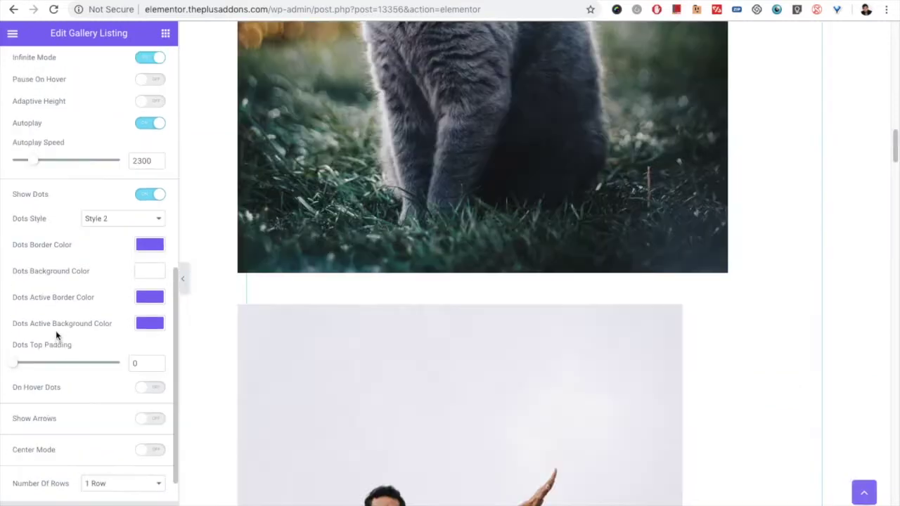
pyautogui.scroll(-1, 81, 324)
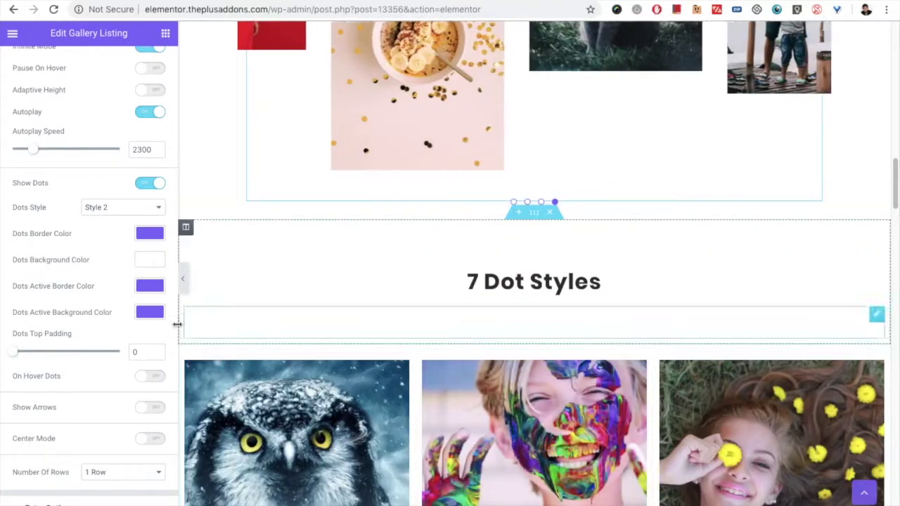
pyautogui.moveTo(15, 352)
pyautogui.mouseDown()
pyautogui.moveTo(53, 357)
pyautogui.moveTo(4, 350)
pyautogui.mouseUp()
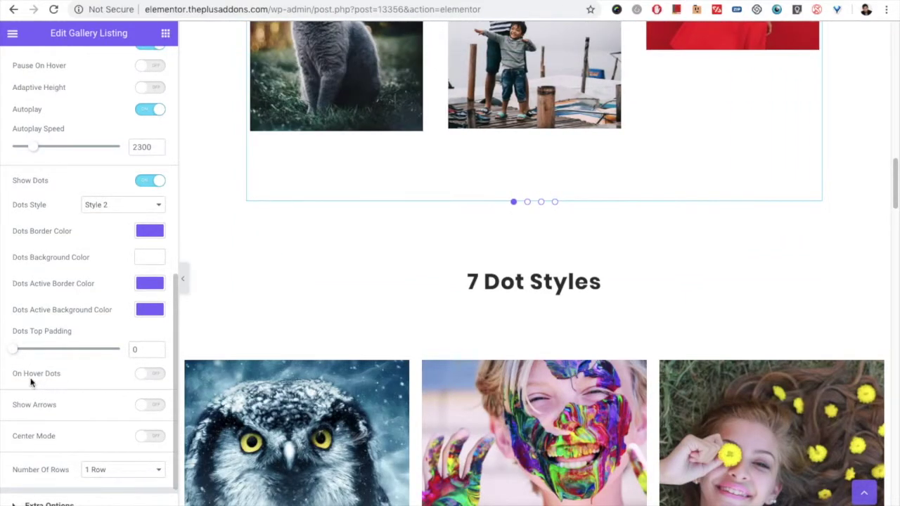
pyautogui.click(146, 375)
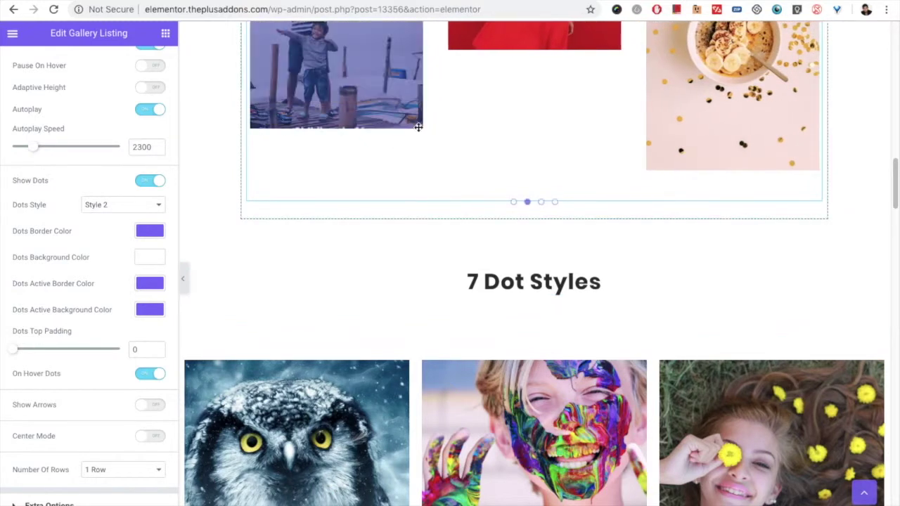
pyautogui.click(145, 404)
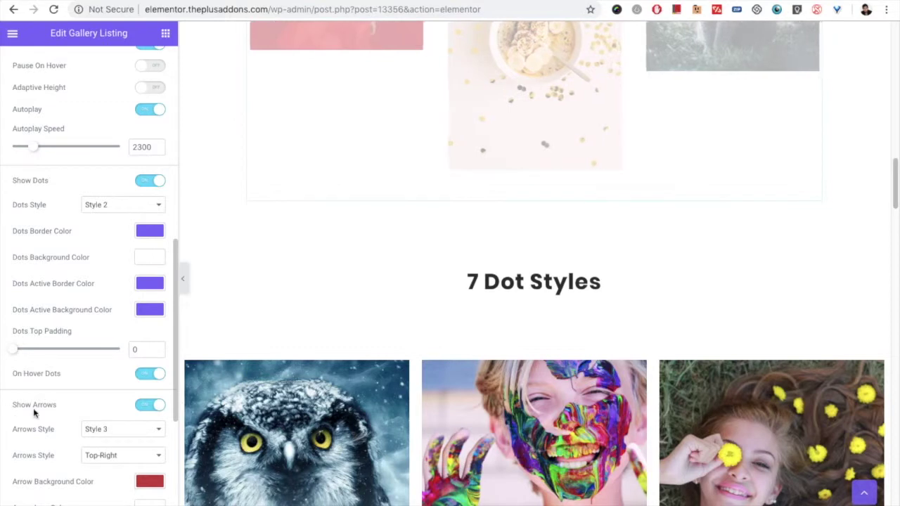
# Step: Change the carousel's Arrows Style from Style 3 to Style 2
pyautogui.scroll(-3, 40, 421)
pyautogui.click(99, 328)
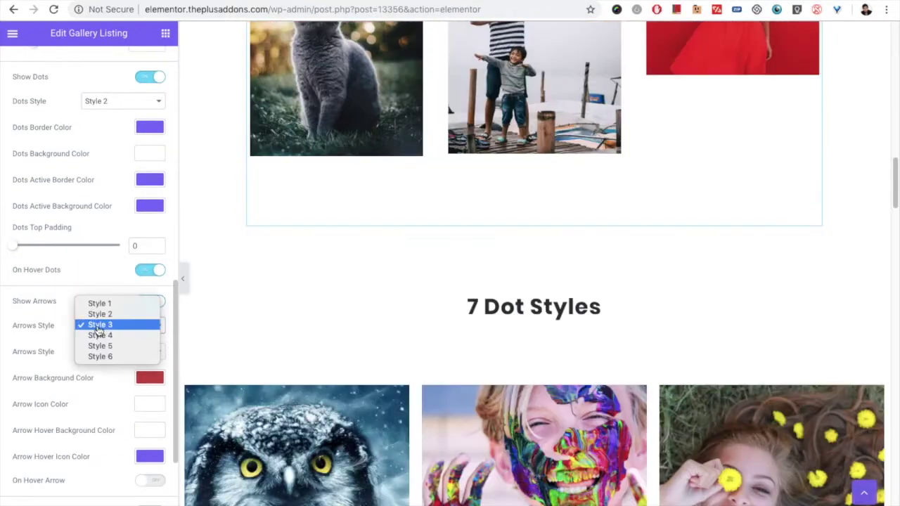
pyautogui.click(98, 330)
pyautogui.click(103, 351)
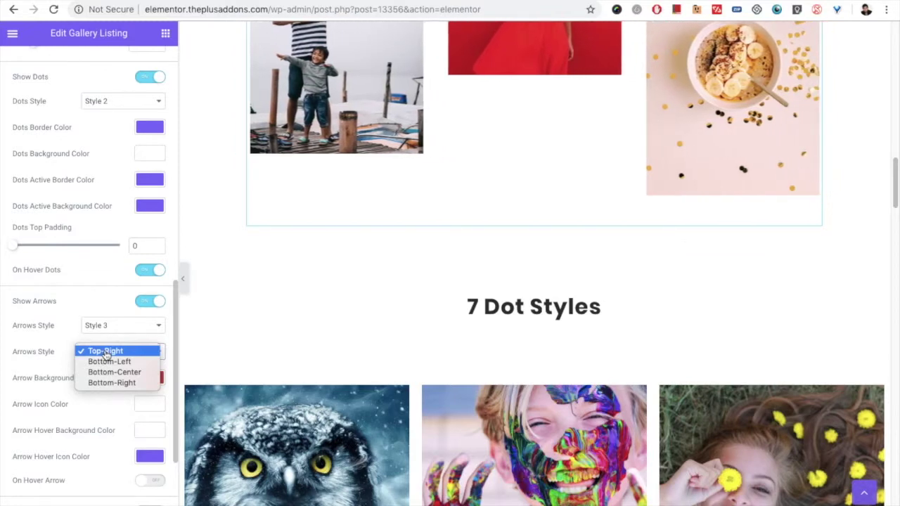
pyautogui.click(103, 335)
pyautogui.click(105, 329)
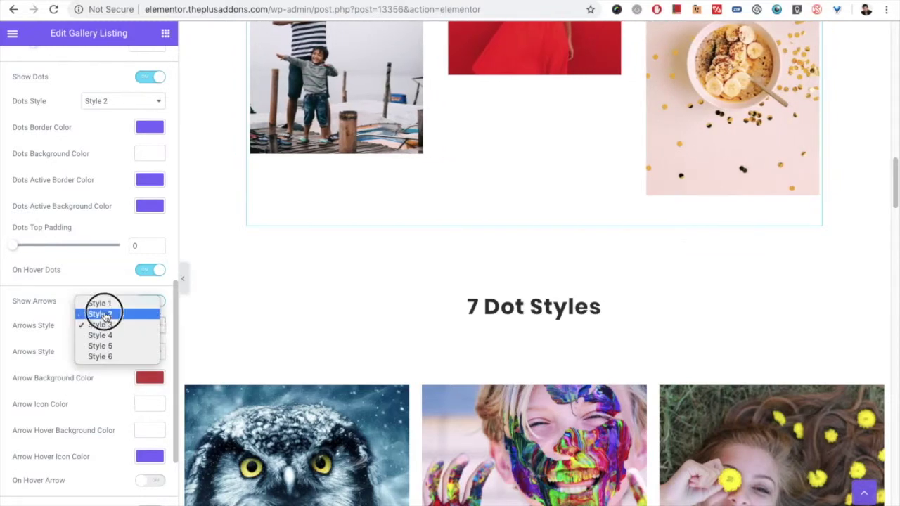
pyautogui.click(97, 310)
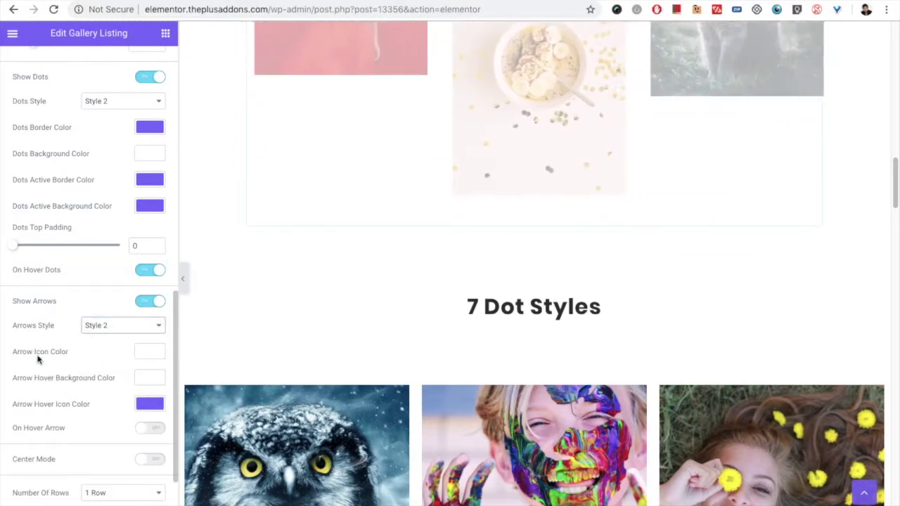
# Step: Scroll the preview down to the Center Mode 3 Column gallery
pyautogui.scroll(-1, 89, 381)
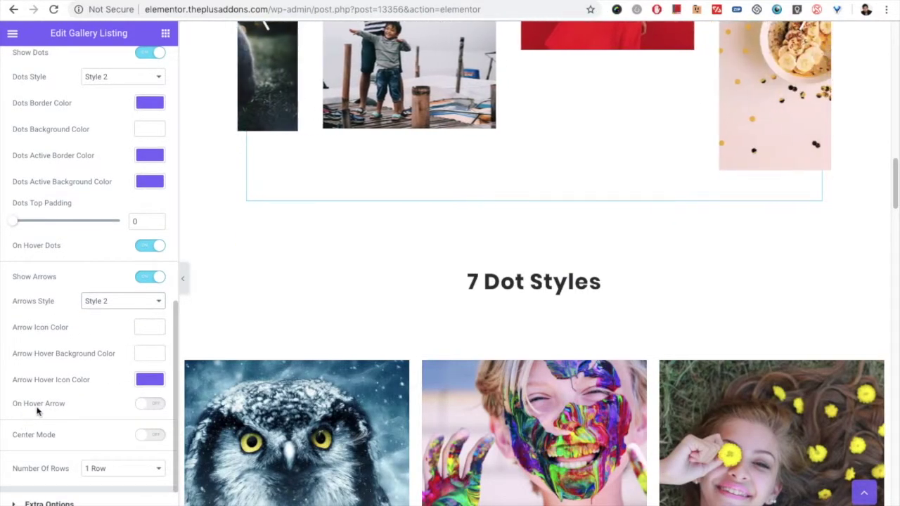
pyautogui.scroll(-1, 68, 409)
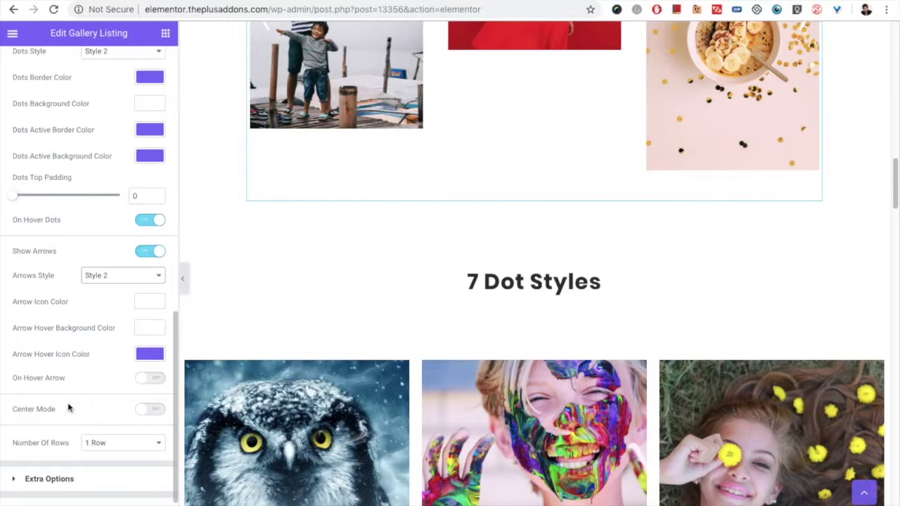
pyautogui.scroll(-1, 67, 409)
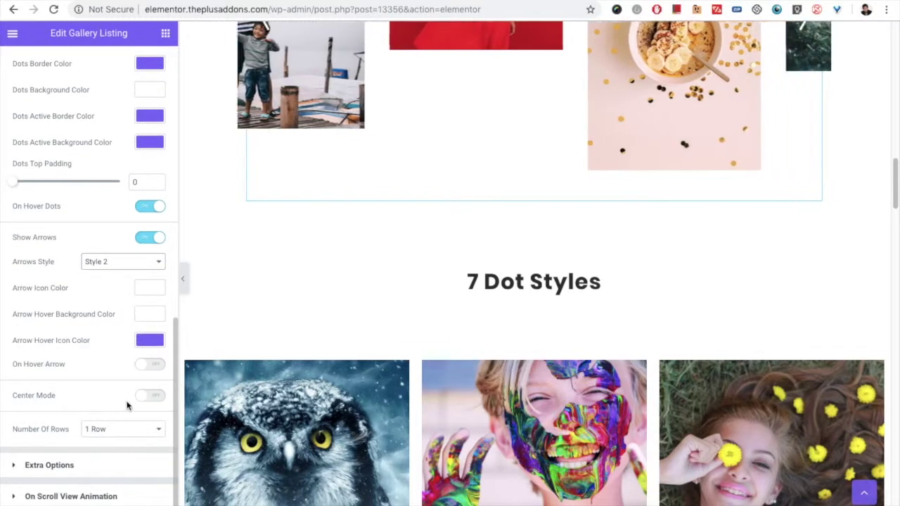
pyautogui.scroll(-8, 633, 265)
pyautogui.scroll(2, 726, 261)
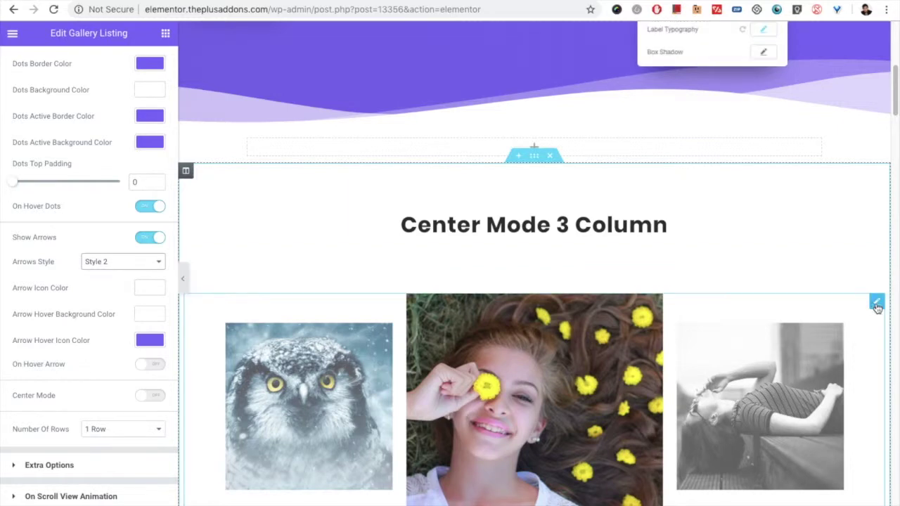
# Step: Open the Center Mode 3 Column gallery's Carousel Options on the Style tab
pyautogui.click(876, 304)
pyautogui.click(91, 71)
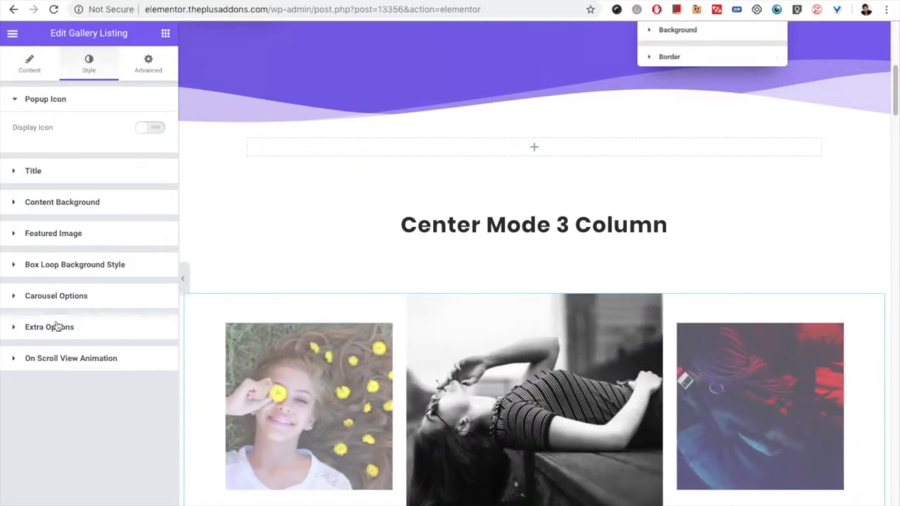
pyautogui.click(66, 304)
# Step: Keep Center Slide Effects at Scale, with Center Mode on and padding 34
pyautogui.scroll(-8, 42, 317)
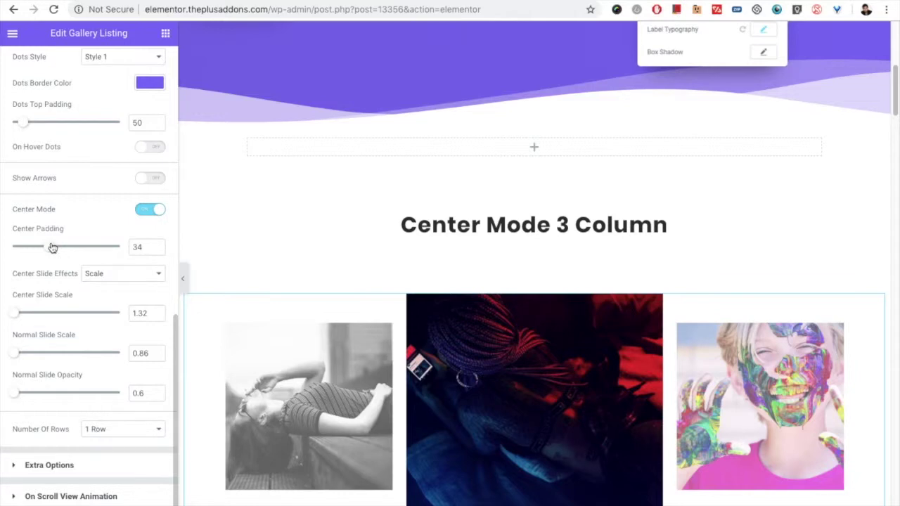
pyautogui.scroll(3, 51, 260)
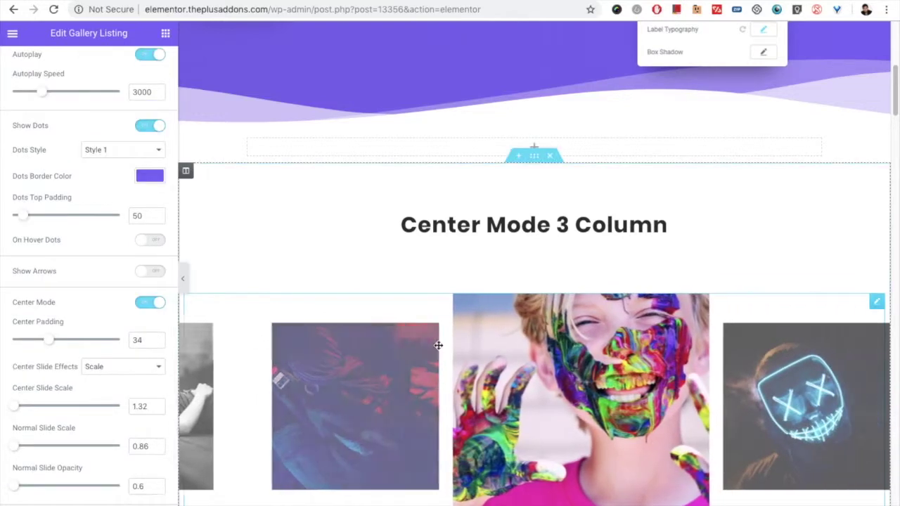
pyautogui.scroll(10, 105, 246)
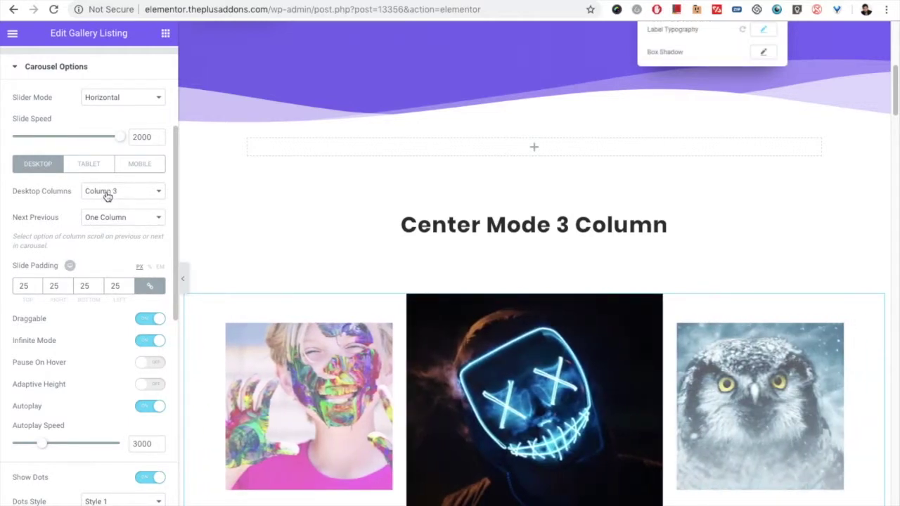
pyautogui.scroll(-3, 64, 298)
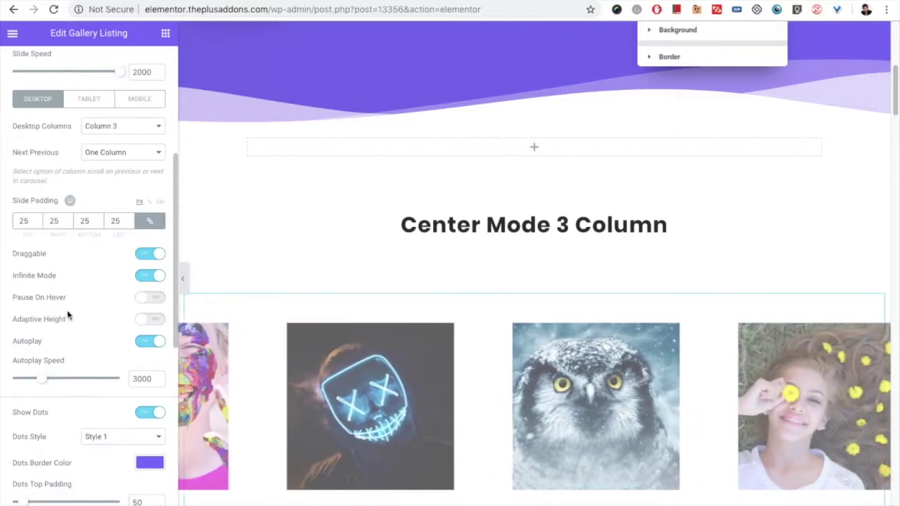
pyautogui.scroll(-10, 64, 323)
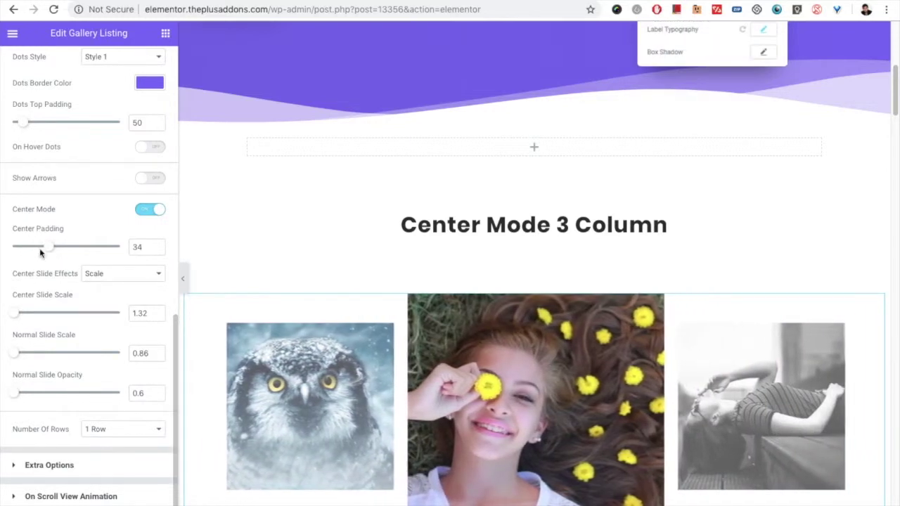
pyautogui.click(95, 280)
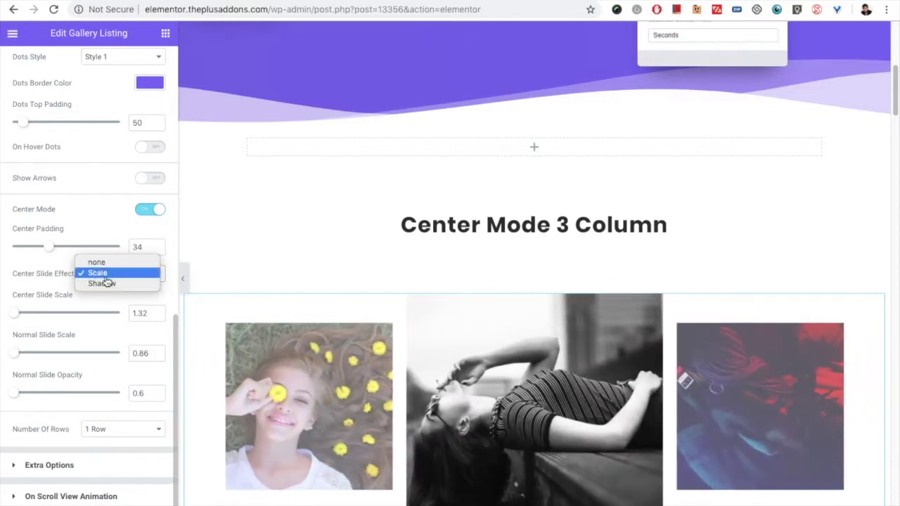
pyautogui.click(99, 273)
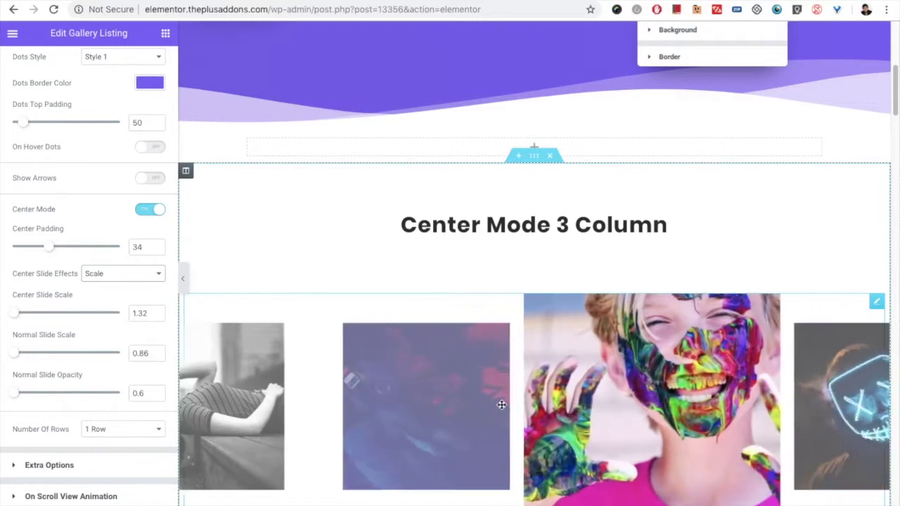
pyautogui.scroll(-1, 476, 384)
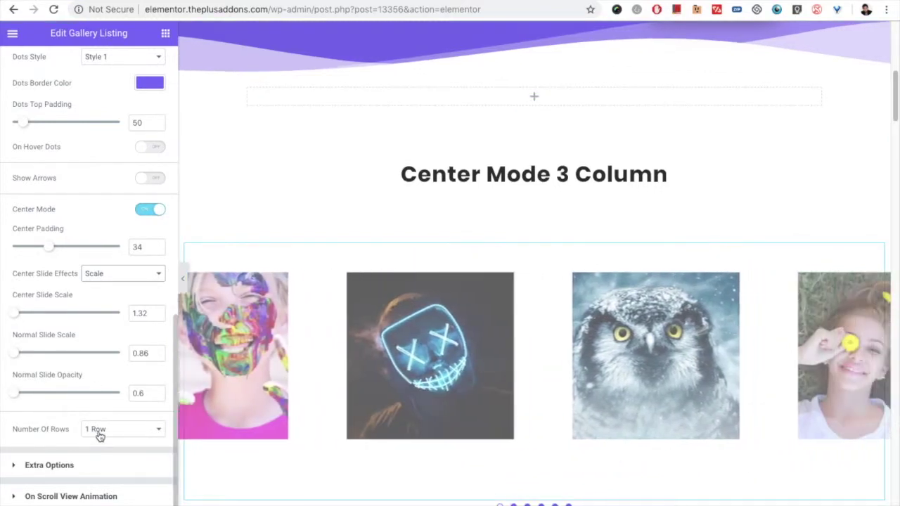
# Step: Set the carousel's Number Of Rows to 2 Rows
pyautogui.click(99, 430)
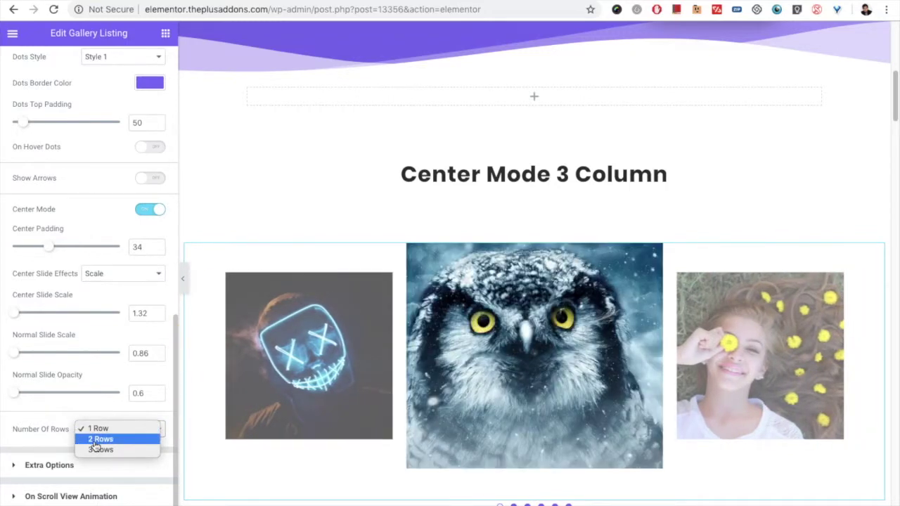
pyautogui.click(98, 440)
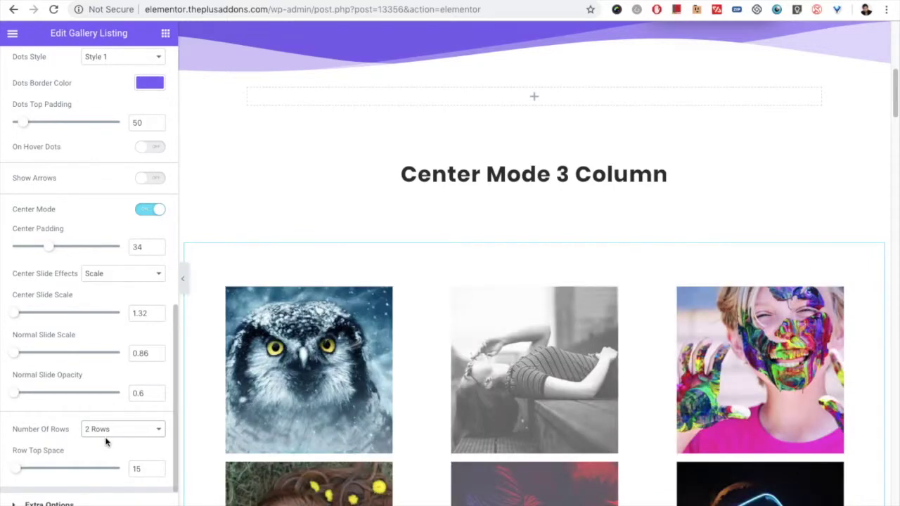
pyautogui.scroll(-3, 434, 388)
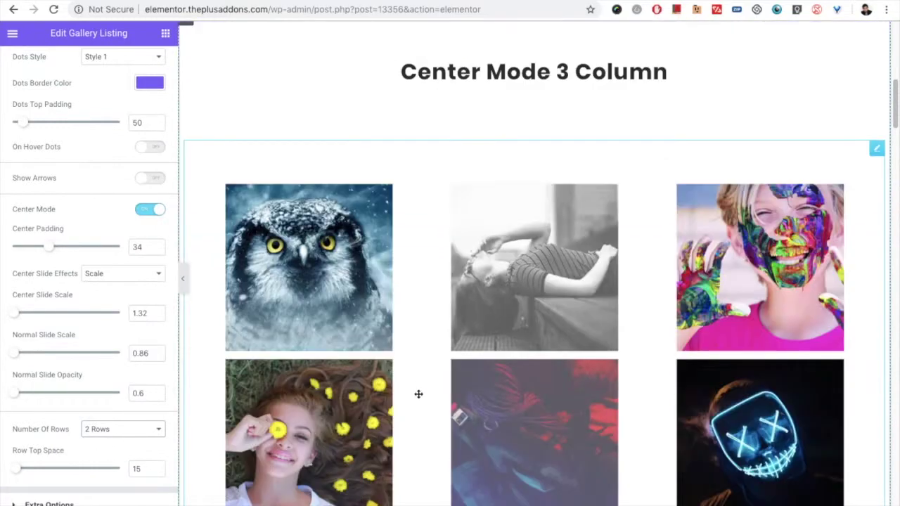
pyautogui.scroll(-1, 68, 422)
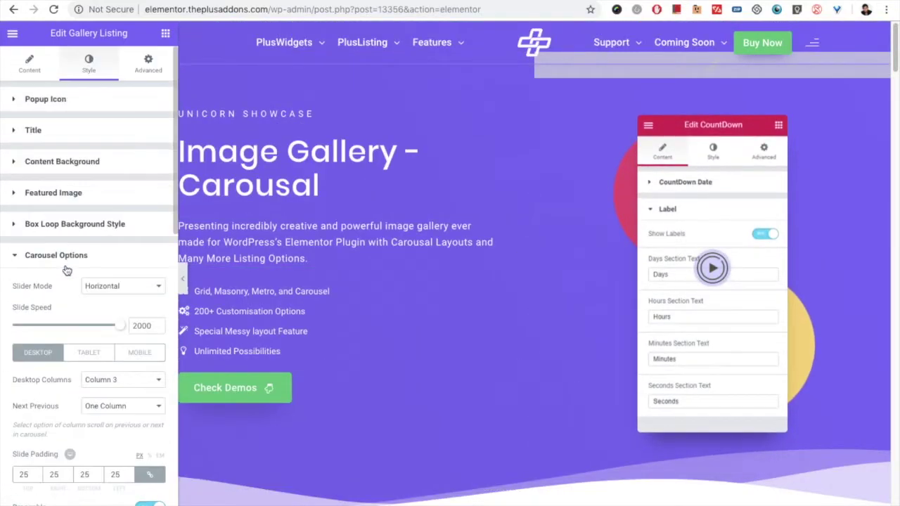
# Step: Set Featured Image Type to Full Image under the gallery's Extra Options
pyautogui.click(26, 65)
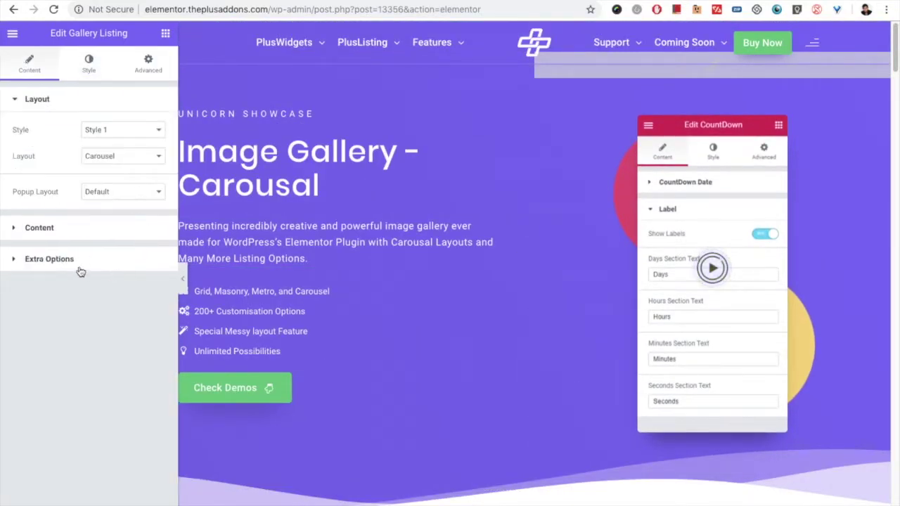
pyautogui.click(58, 259)
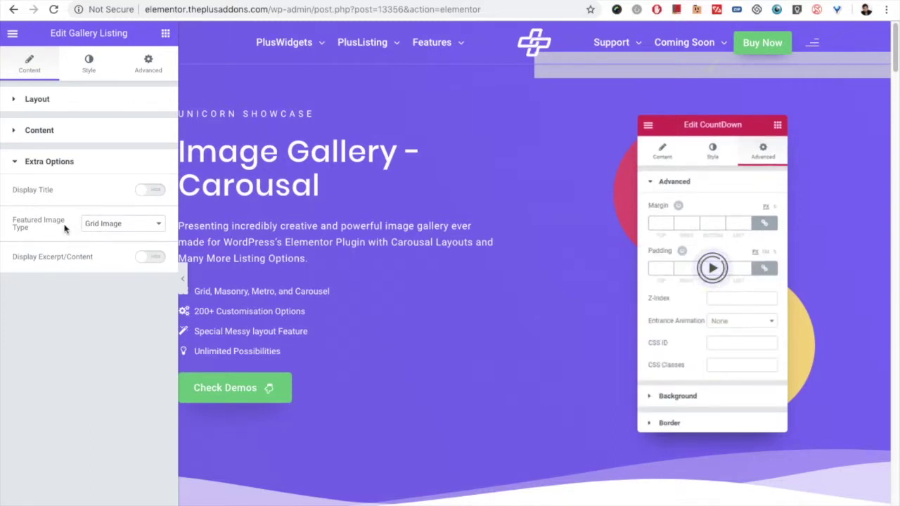
pyautogui.scroll(-15, 370, 277)
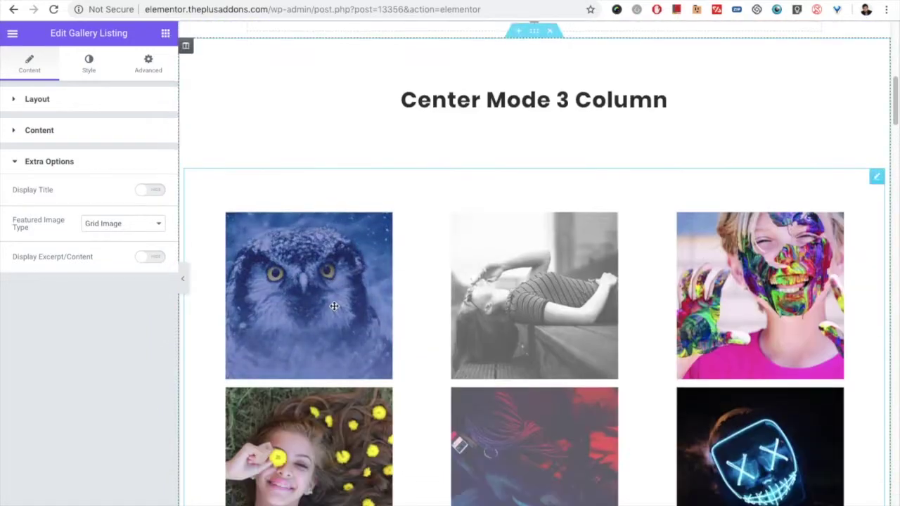
pyautogui.scroll(-2, 335, 303)
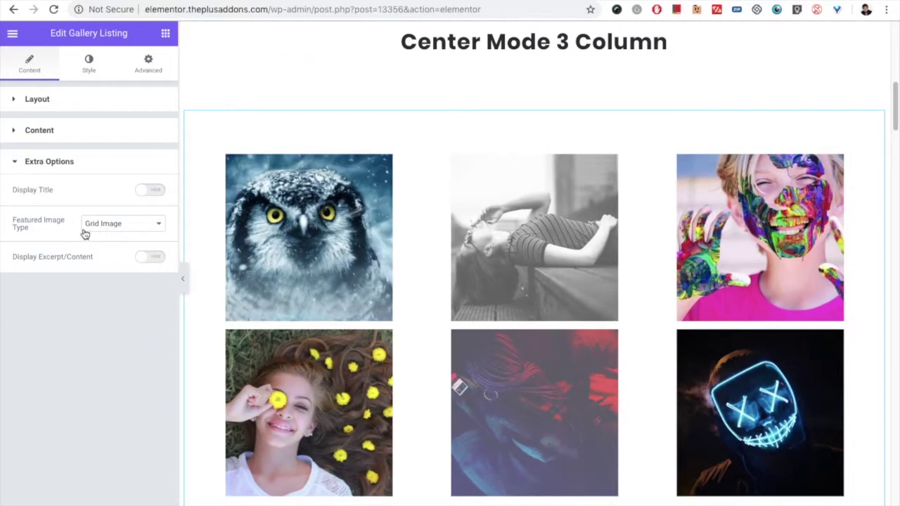
pyautogui.click(101, 224)
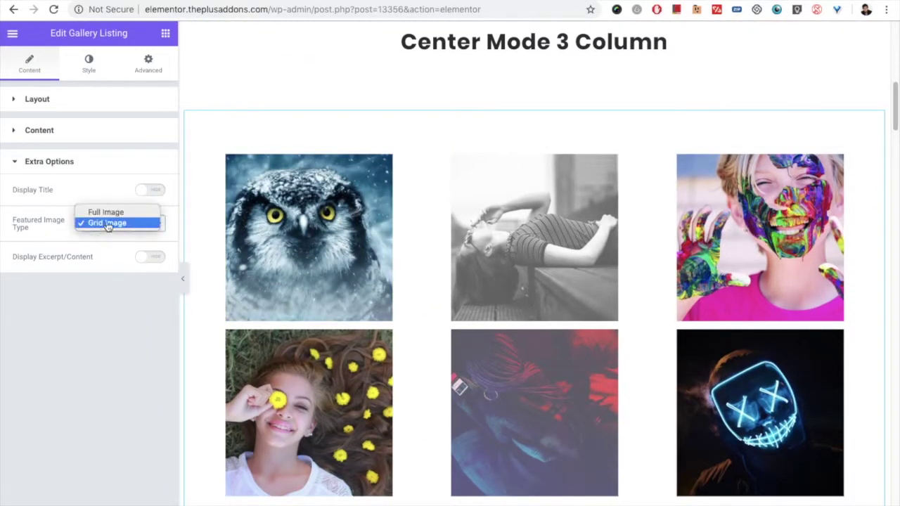
pyautogui.click(108, 213)
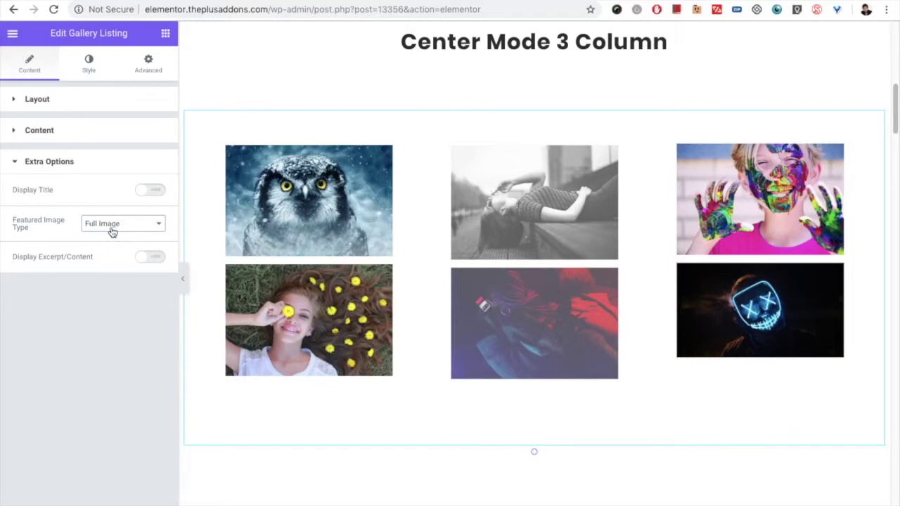
pyautogui.click(111, 232)
pyautogui.click(109, 235)
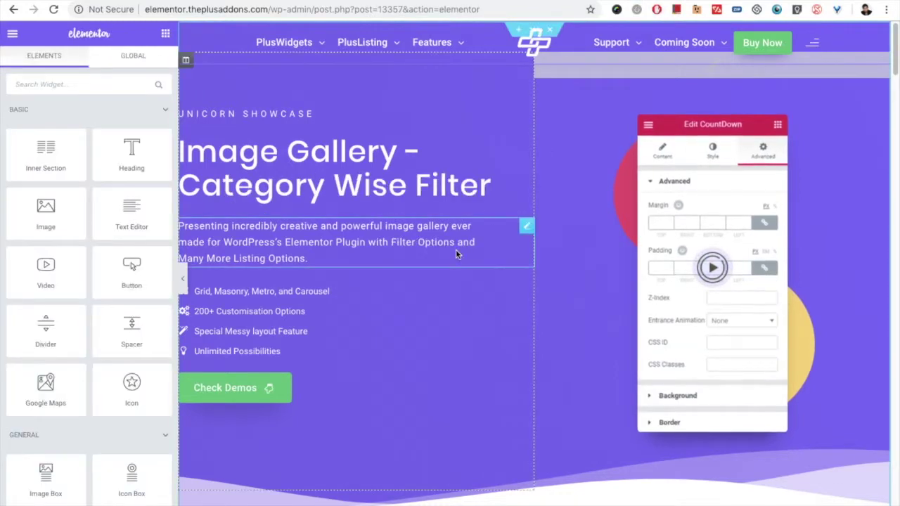
# Step: Open the category filter gallery's settings on the Image Gallery - Category Wise Filter page
pyautogui.scroll(-2, 453, 269)
pyautogui.scroll(-4, 454, 269)
pyautogui.click(458, 259)
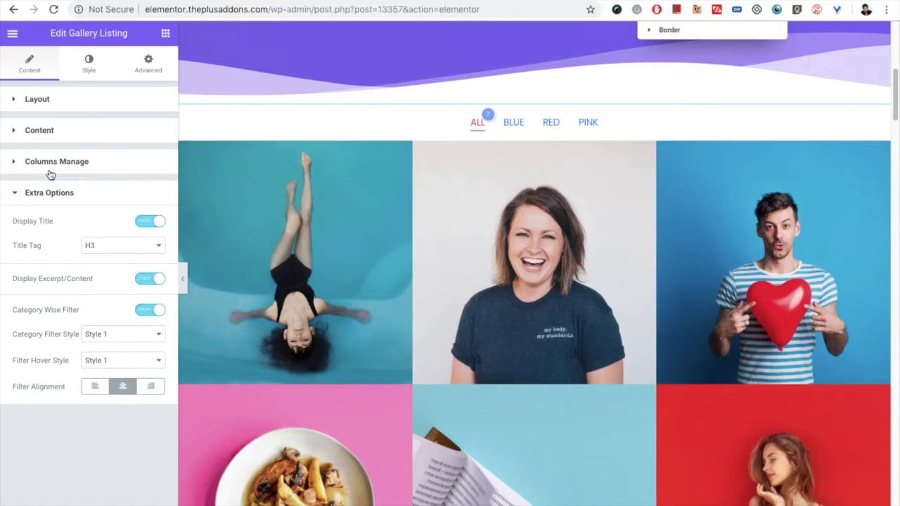
pyautogui.scroll(5, 513, 175)
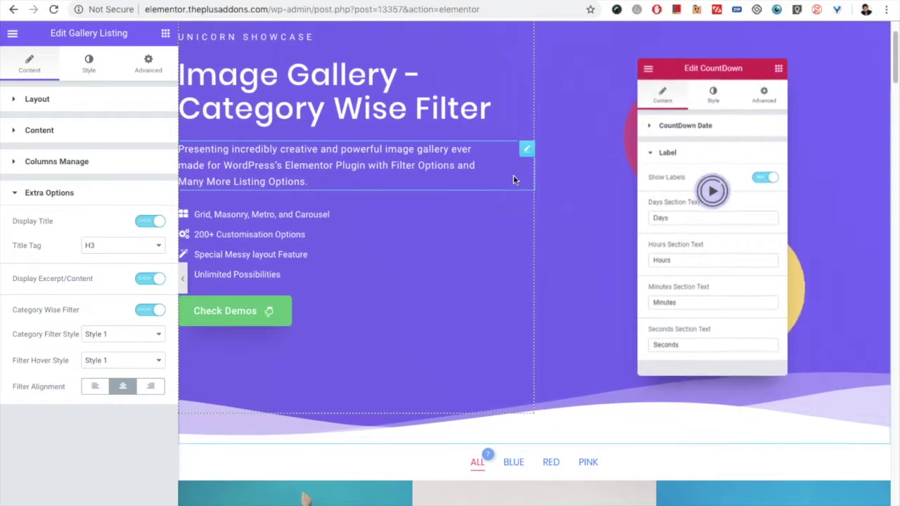
pyautogui.scroll(-3, 484, 205)
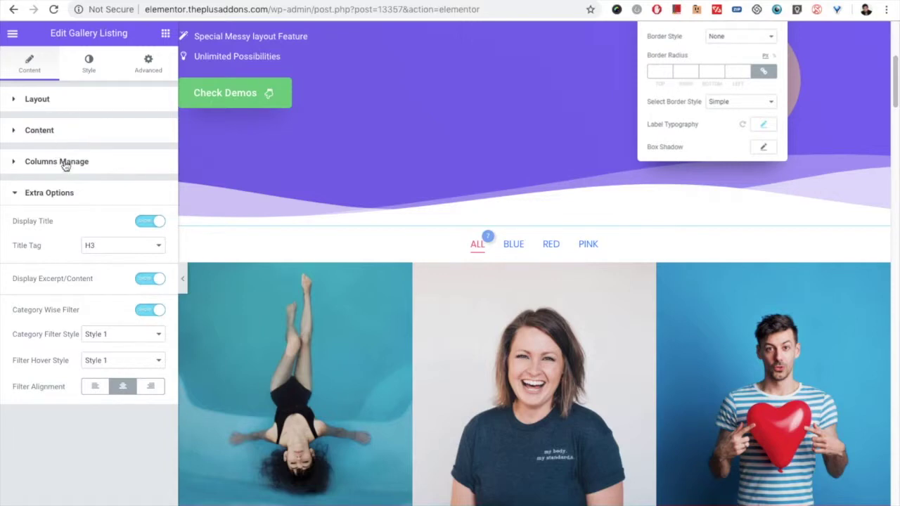
# Step: Confirm the Girl in a Water item's category is Blue, then expand Extra Options
pyautogui.click(63, 142)
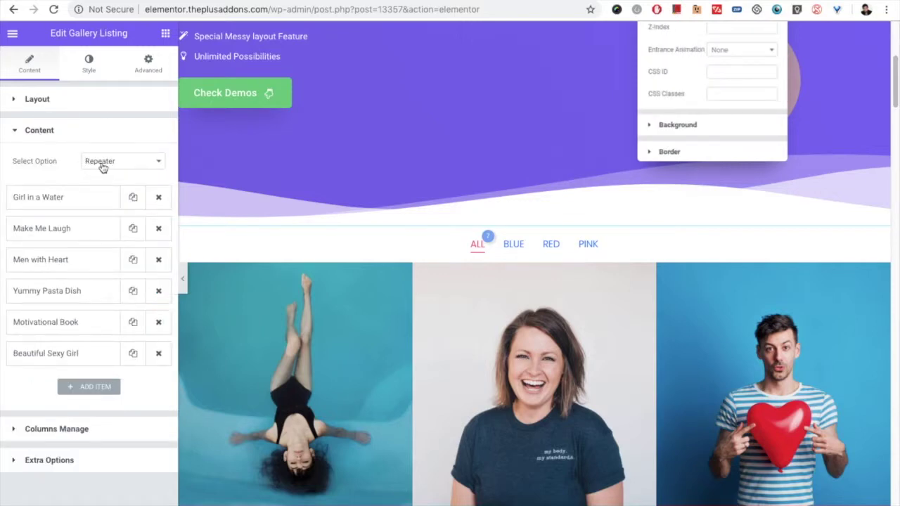
pyautogui.click(57, 199)
pyautogui.scroll(-2, 38, 318)
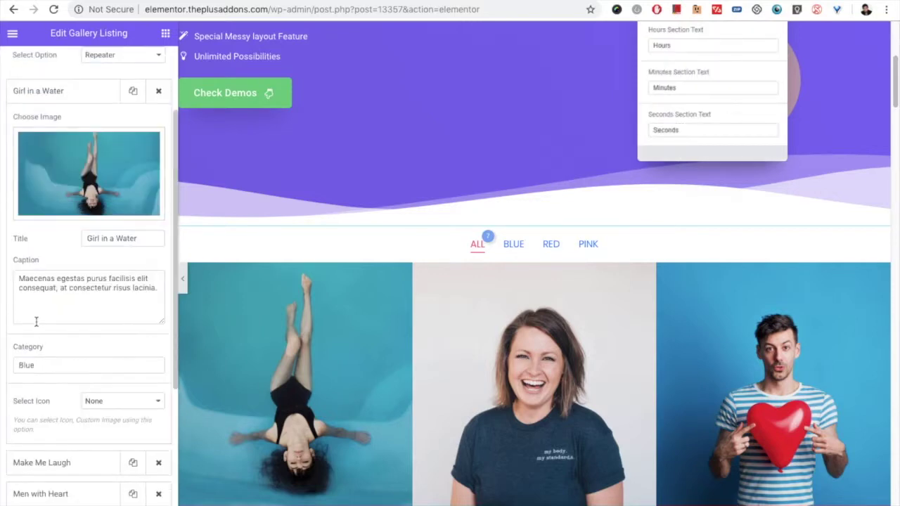
pyautogui.click(50, 364)
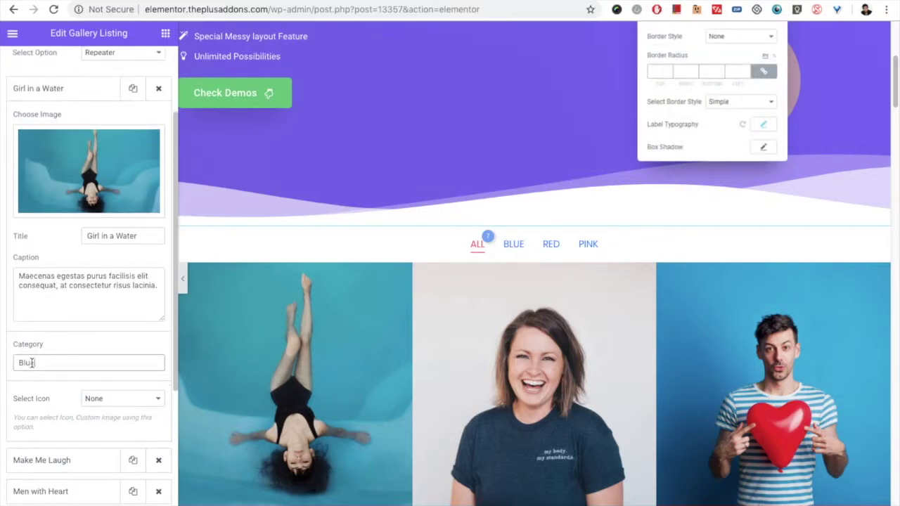
pyautogui.write(',')
pyautogui.press('BackSpace')
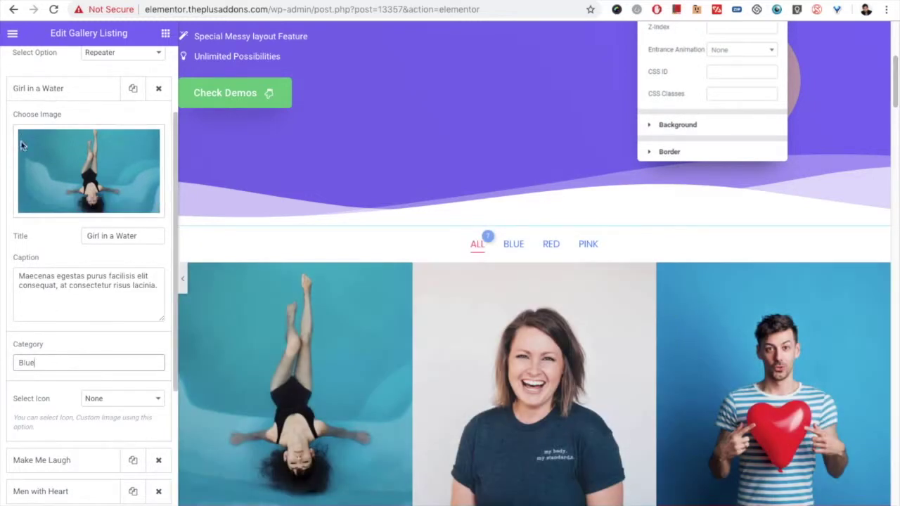
pyautogui.click(44, 88)
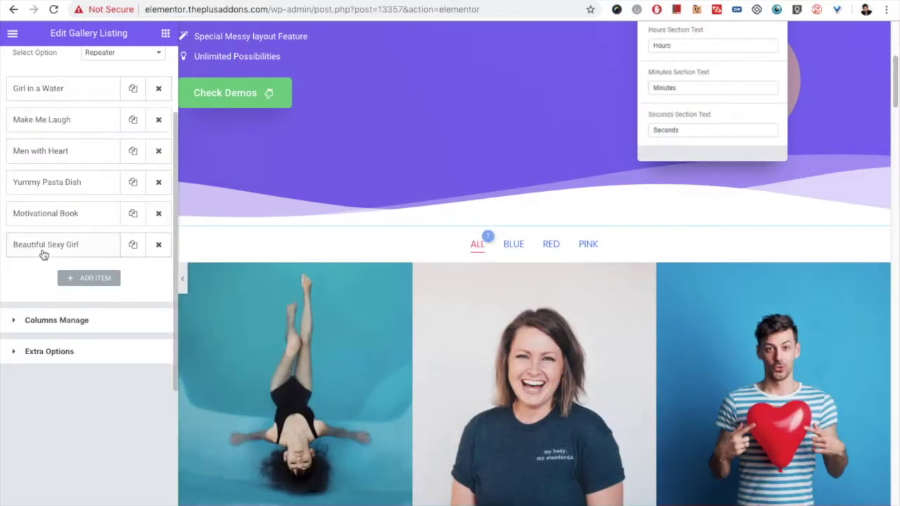
pyautogui.click(41, 353)
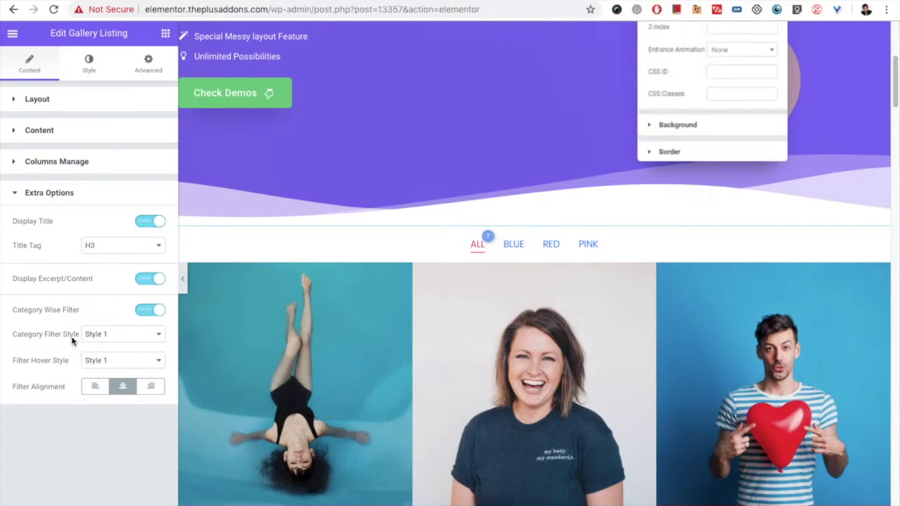
# Step: Keep both Category Filter style and Filter Hover Style at Style 1
pyautogui.click(94, 335)
pyautogui.click(97, 336)
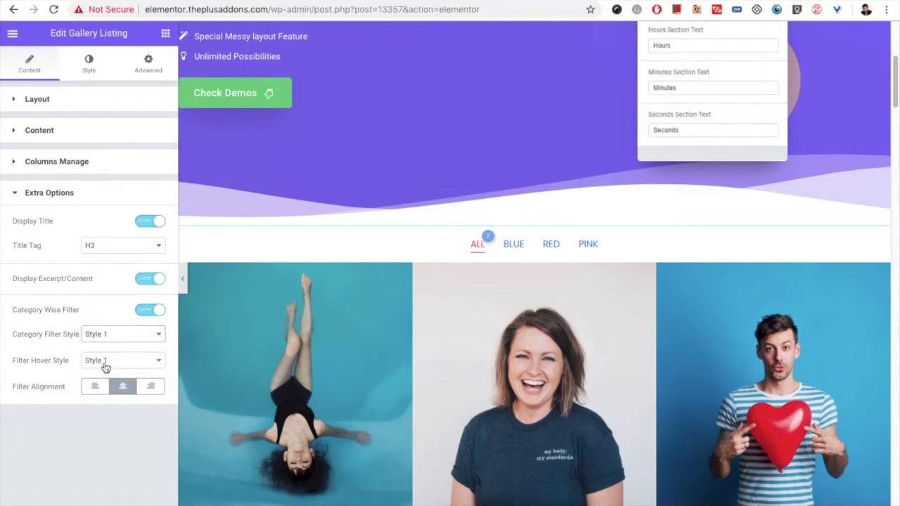
pyautogui.click(104, 368)
pyautogui.click(91, 361)
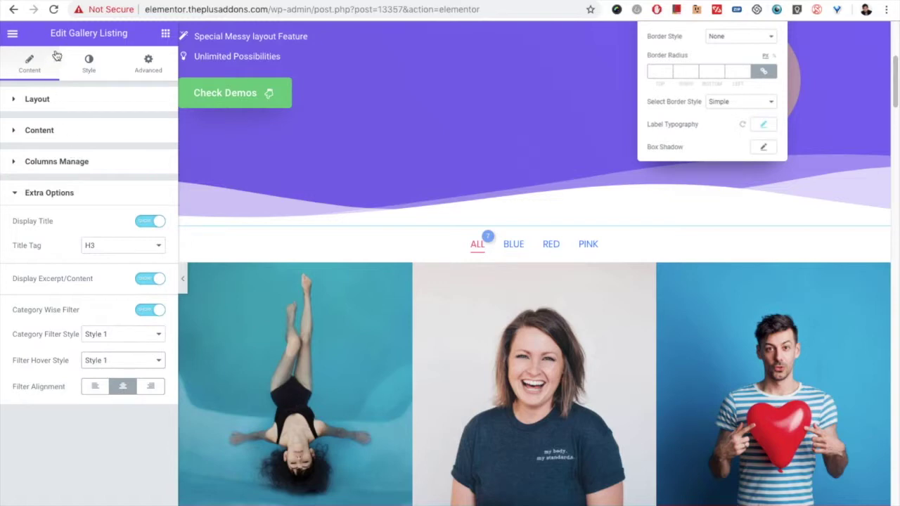
# Step: Expand the Filter Category styling and check its Typography settings
pyautogui.click(87, 65)
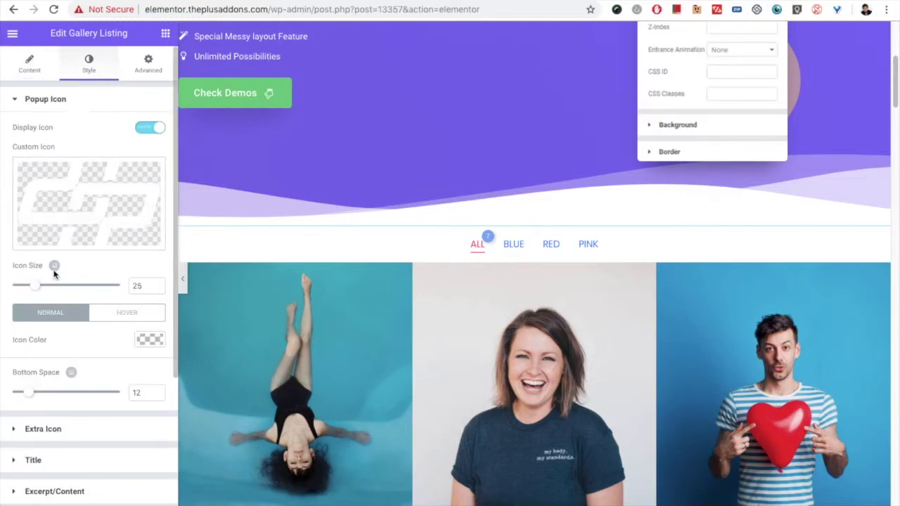
pyautogui.scroll(-5, 56, 316)
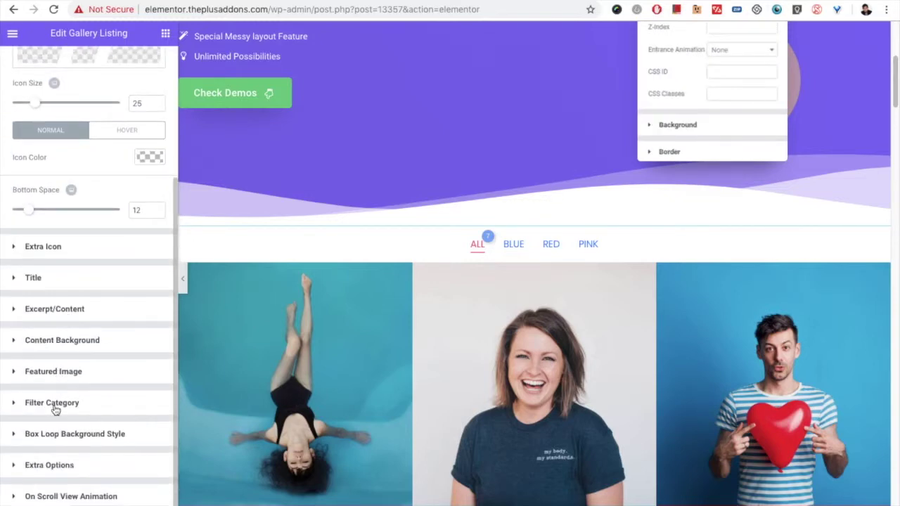
pyautogui.click(55, 407)
pyautogui.scroll(-3, 63, 344)
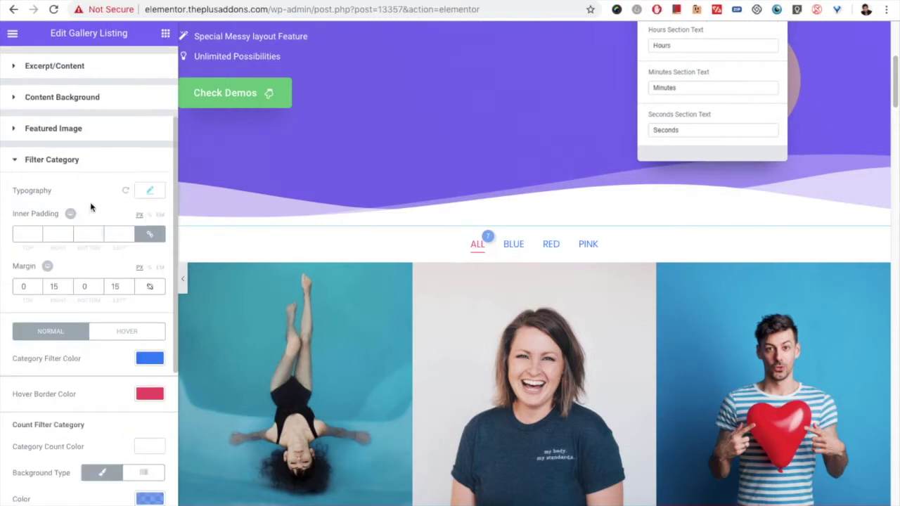
pyautogui.click(146, 192)
pyautogui.click(146, 195)
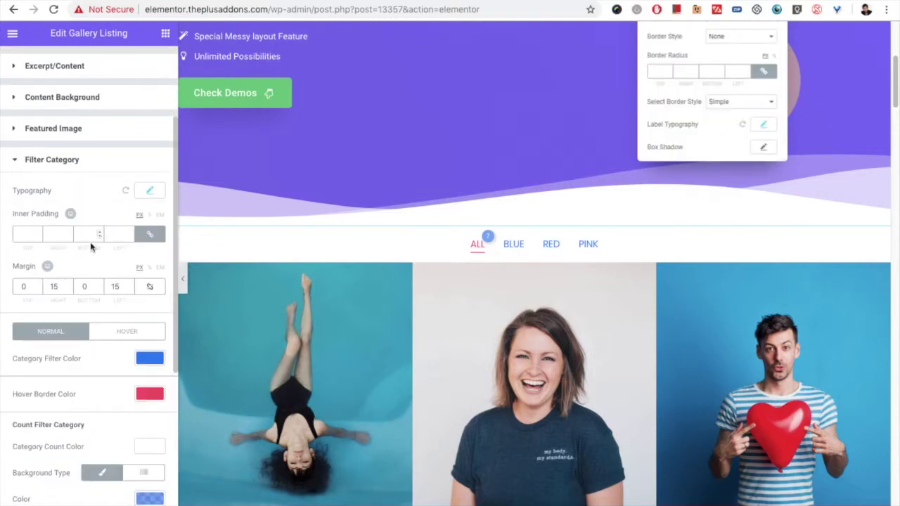
# Step: Review the filter buttons' 0/15/0/15 margins, blue filter colour and red hover border
pyautogui.scroll(-1, 28, 232)
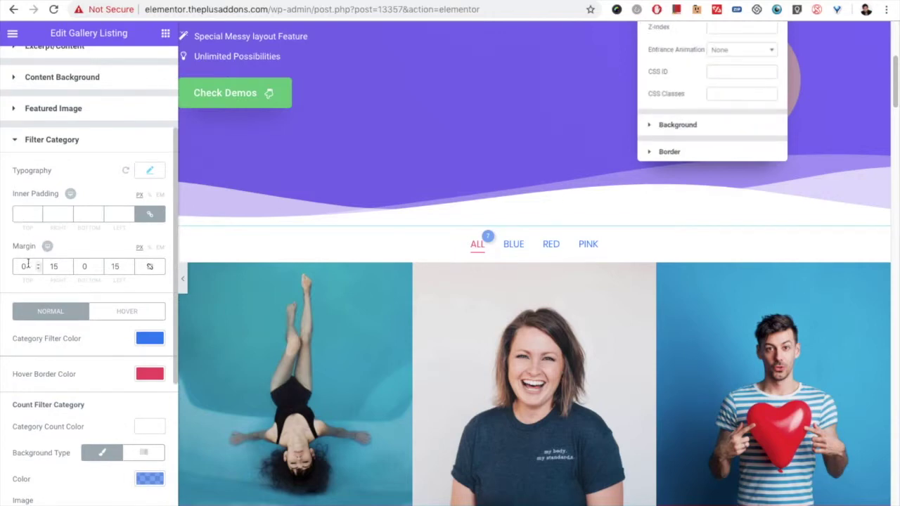
pyautogui.scroll(-1, 29, 267)
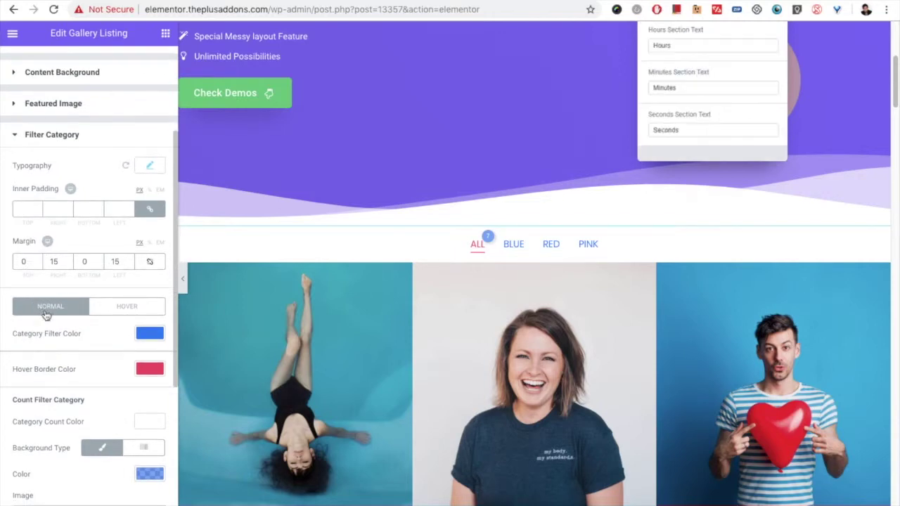
pyautogui.scroll(-1, 84, 308)
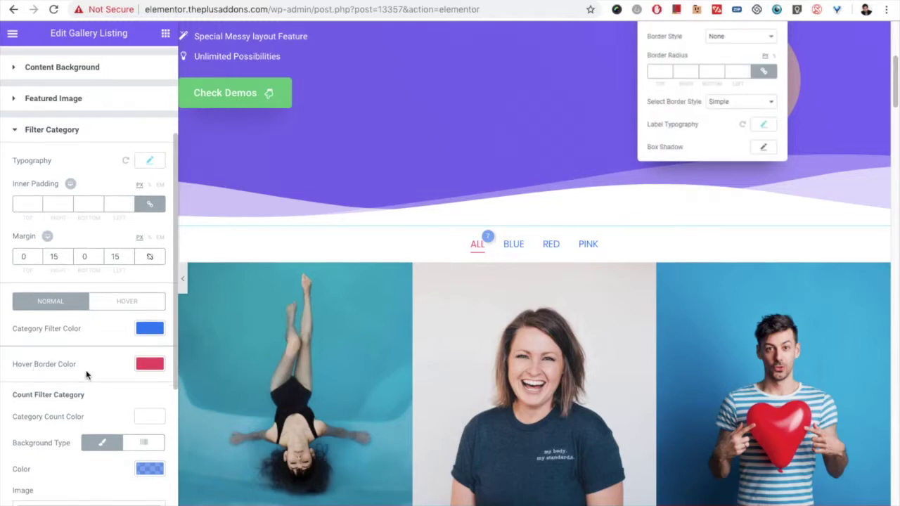
pyautogui.scroll(-3, 74, 372)
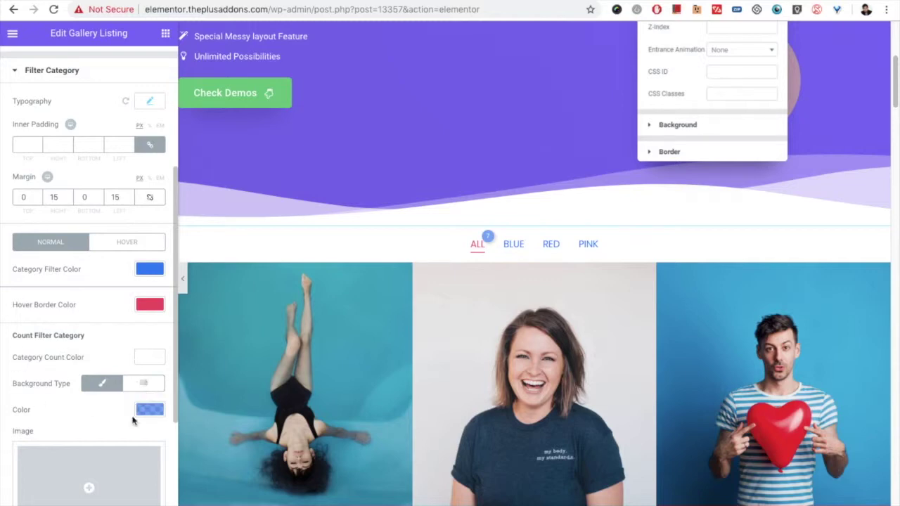
pyautogui.scroll(-3, 56, 401)
pyautogui.scroll(-1, 131, 456)
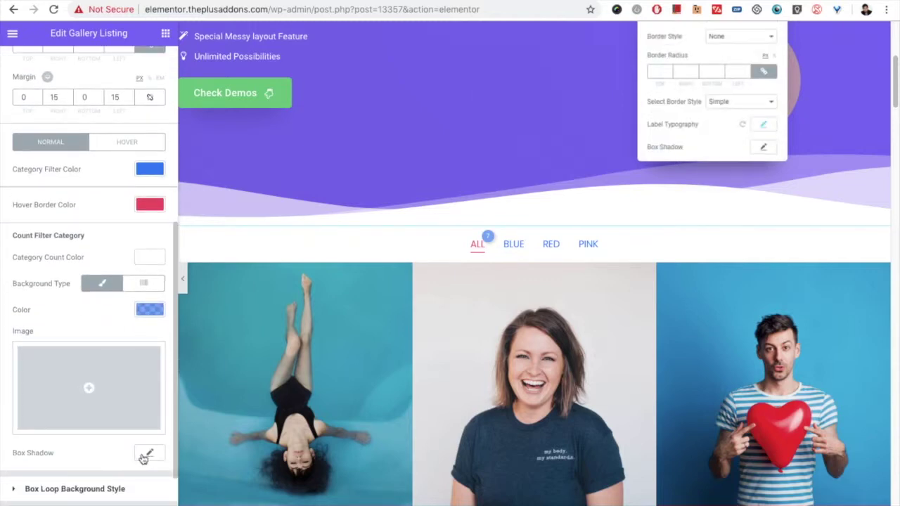
pyautogui.scroll(10, 67, 303)
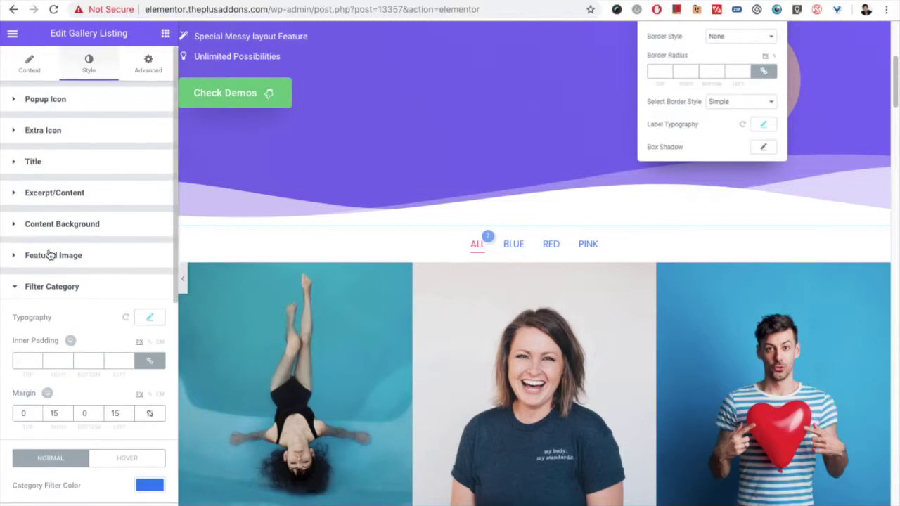
pyautogui.scroll(5, 352, 281)
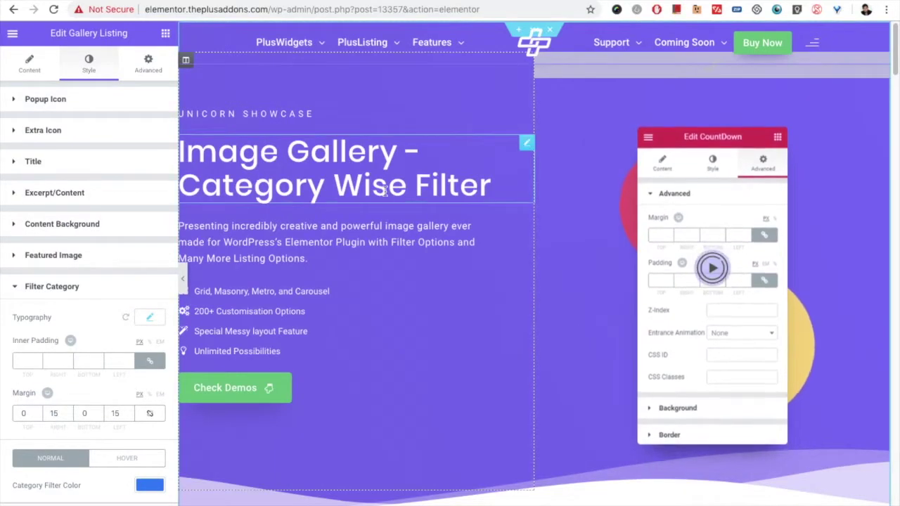
pyautogui.scroll(-1, 353, 285)
pyautogui.scroll(-12, 422, 316)
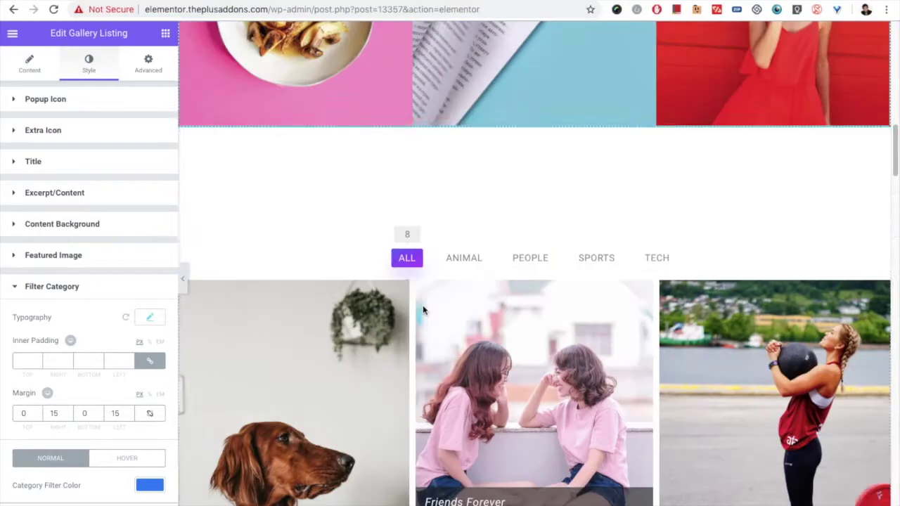
pyautogui.scroll(-1, 444, 299)
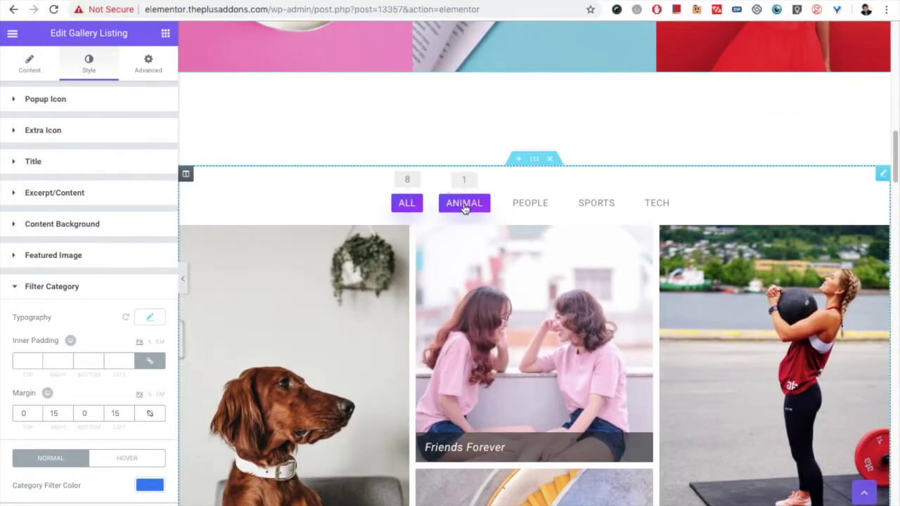
pyautogui.scroll(-6, 486, 295)
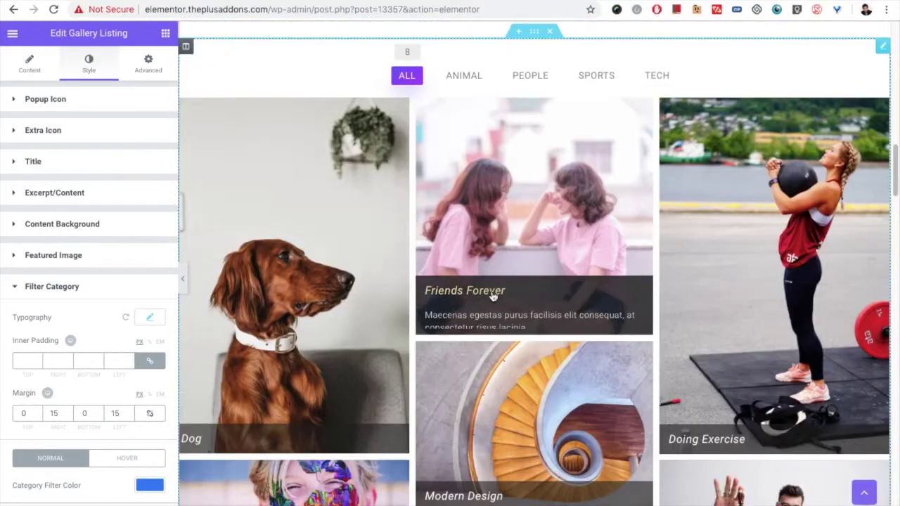
pyautogui.scroll(-5, 477, 298)
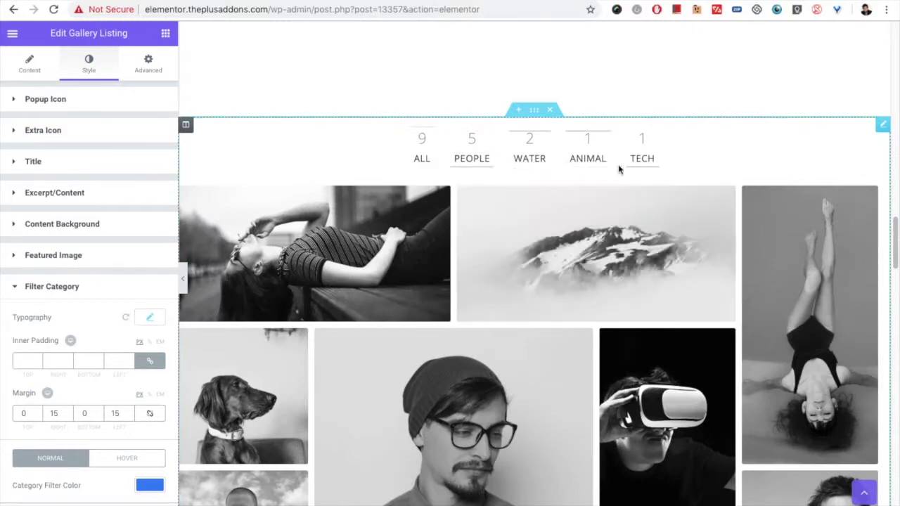
pyautogui.scroll(-2, 565, 268)
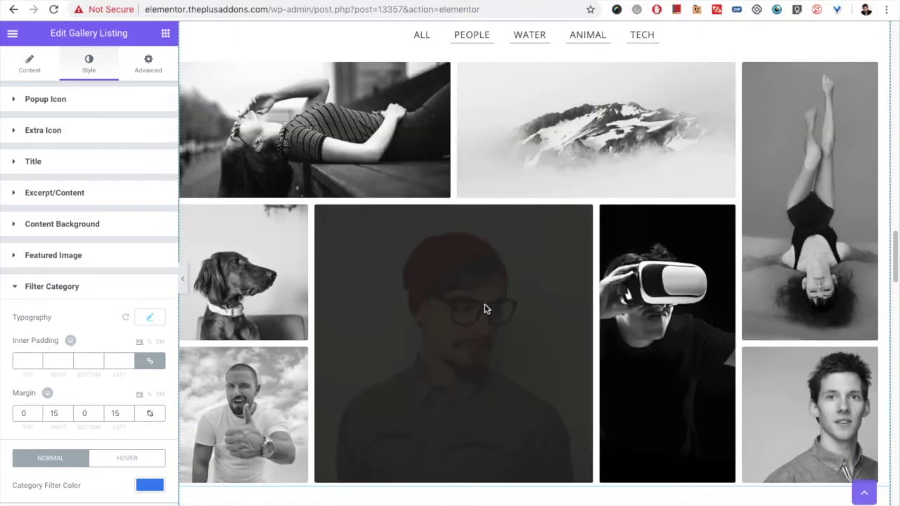
pyautogui.scroll(15, 479, 302)
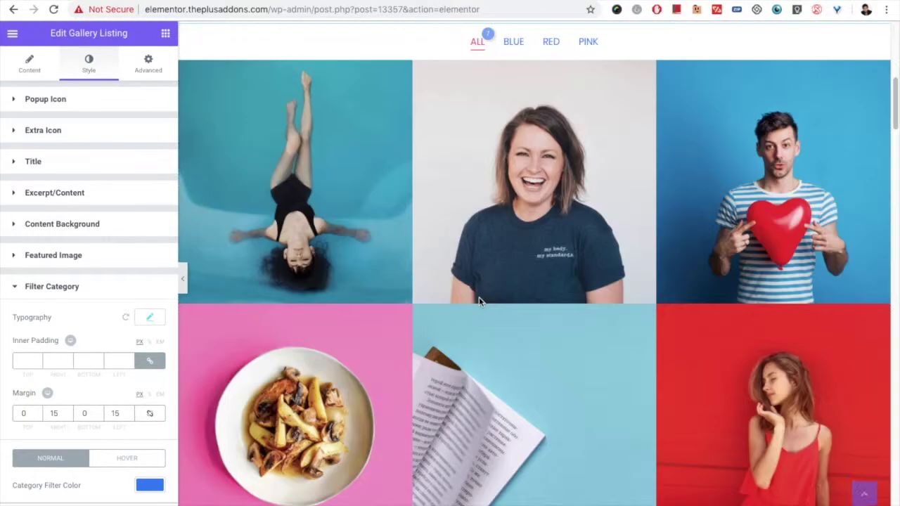